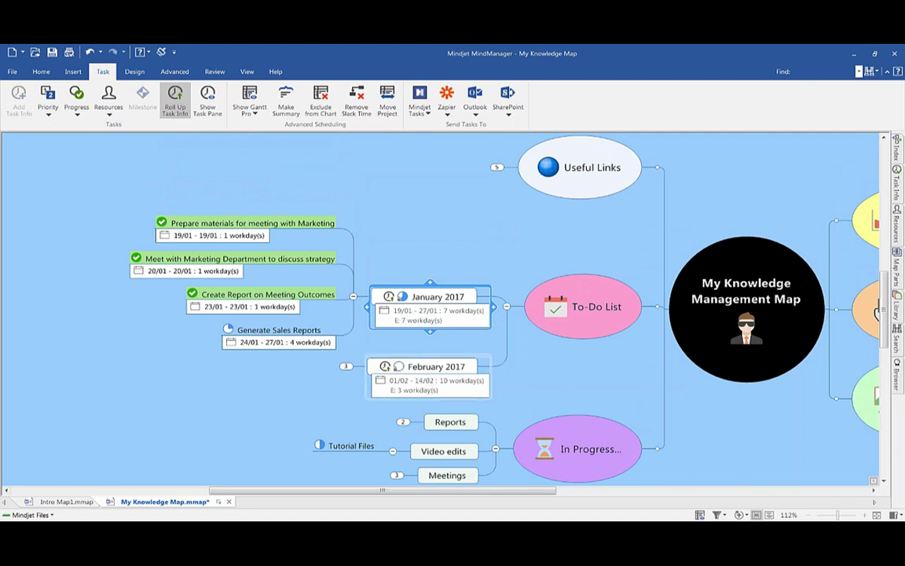
# Step: Add a new topic after February 2017 under To-Do List and give it three subtopics
pyautogui.click(431, 363)
pyautogui.scroll(-1, 431, 364)
pyautogui.press('Return')
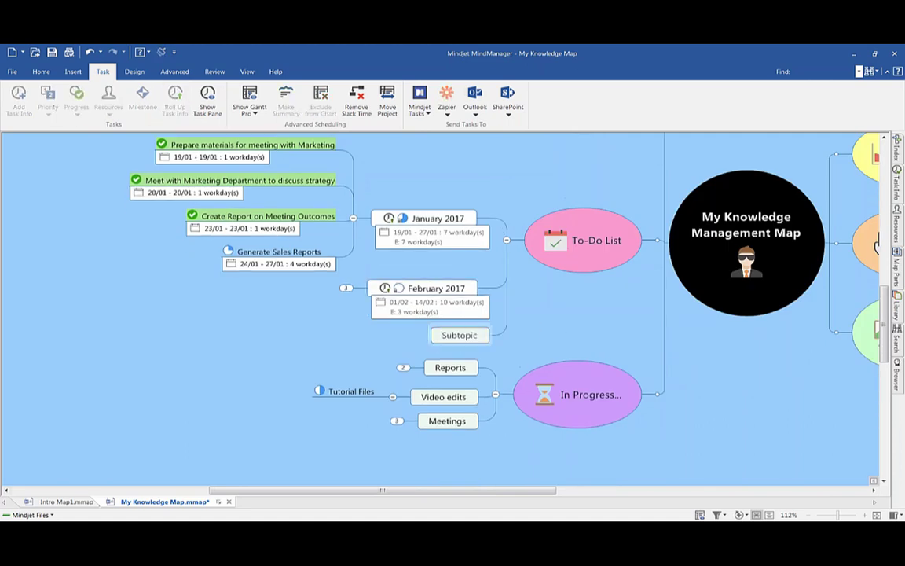
pyautogui.press('Insert')
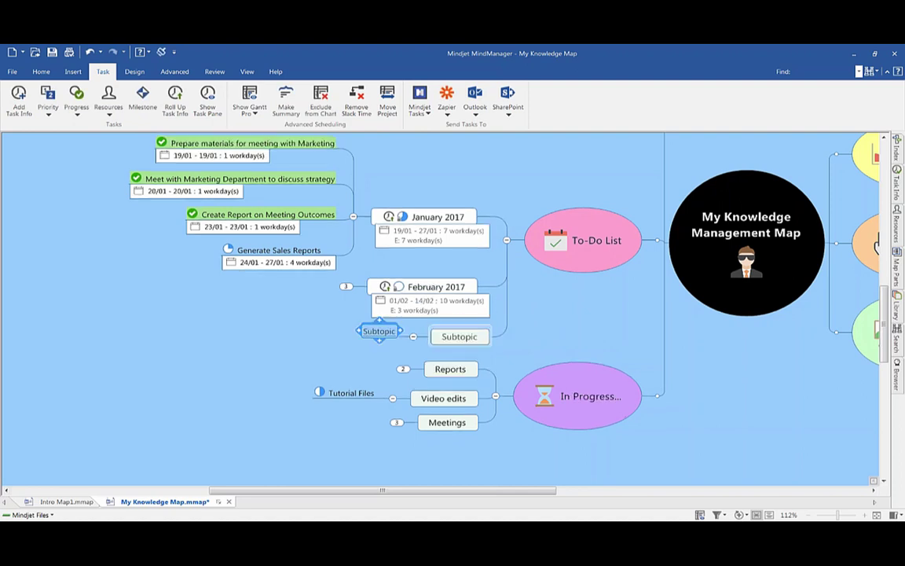
pyautogui.press('Return')
pyautogui.press('Return')
pyautogui.click(379, 316)
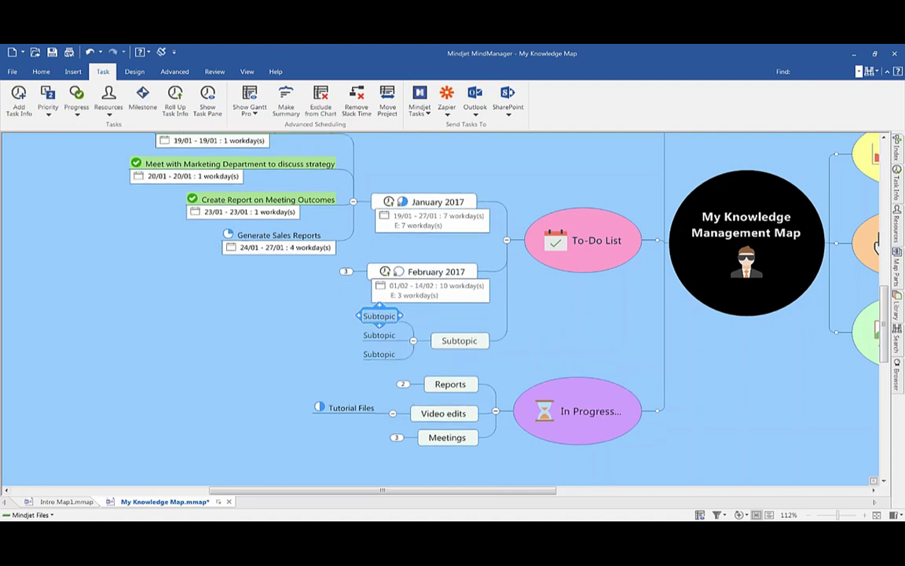
# Step: Name the three new subtopics t1, t2 and t3 in order
pyautogui.click(364, 315)
pyautogui.write('t1')
pyautogui.press('Return')
pyautogui.press('Down')
pyautogui.write('t2')
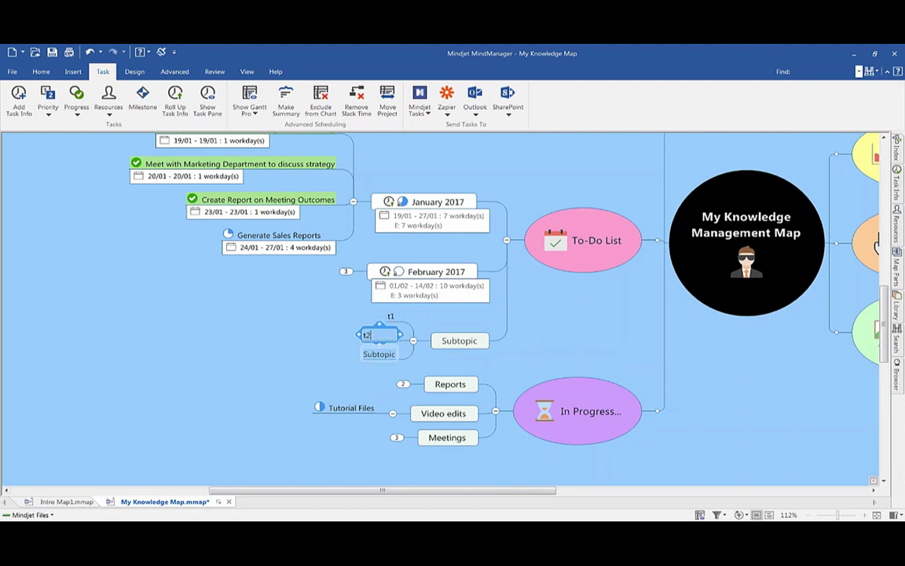
pyautogui.click(376, 352)
pyautogui.write('t3')
# Step: Add task info to the subtopics t1, t2 and t3 together
pyautogui.click(301, 346)
pyautogui.moveTo(355, 307); pyautogui.dragTo(398, 339)
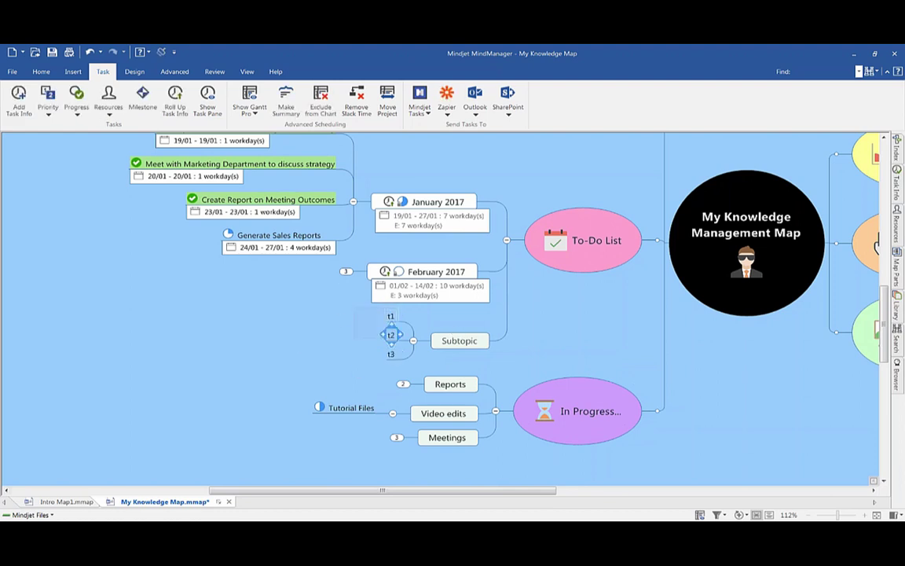
pyautogui.click(18, 98)
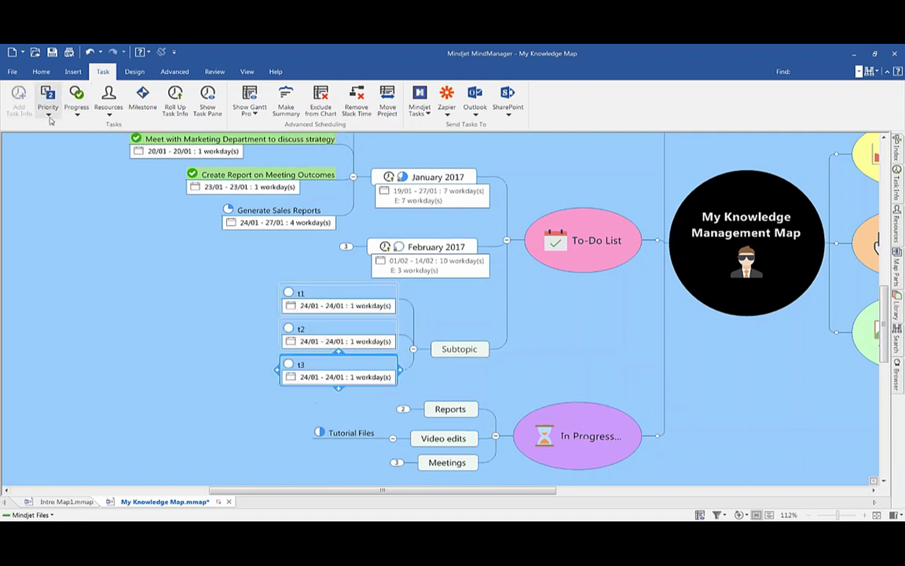
# Step: Set the start date of t2 to 25/01 and that of t3 to 26/01
pyautogui.click(458, 349)
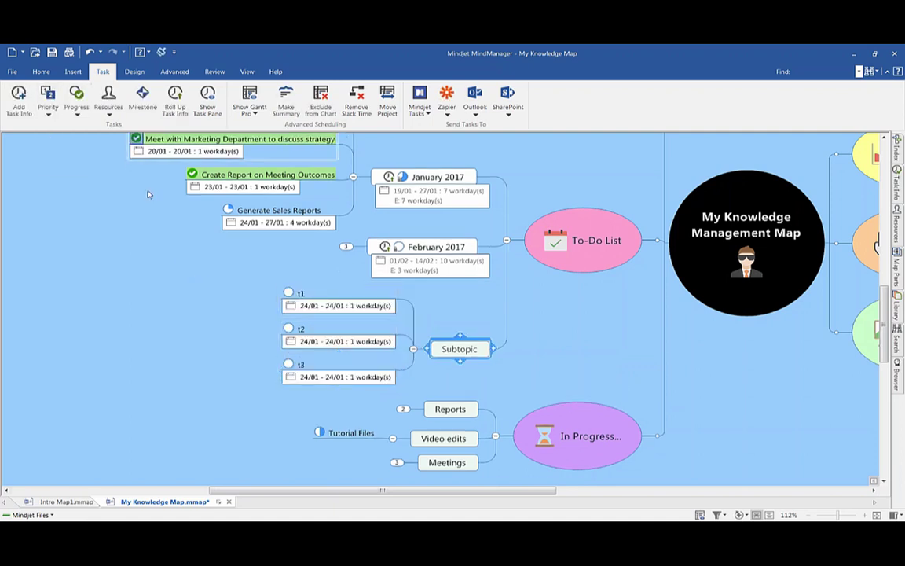
pyautogui.click(416, 318)
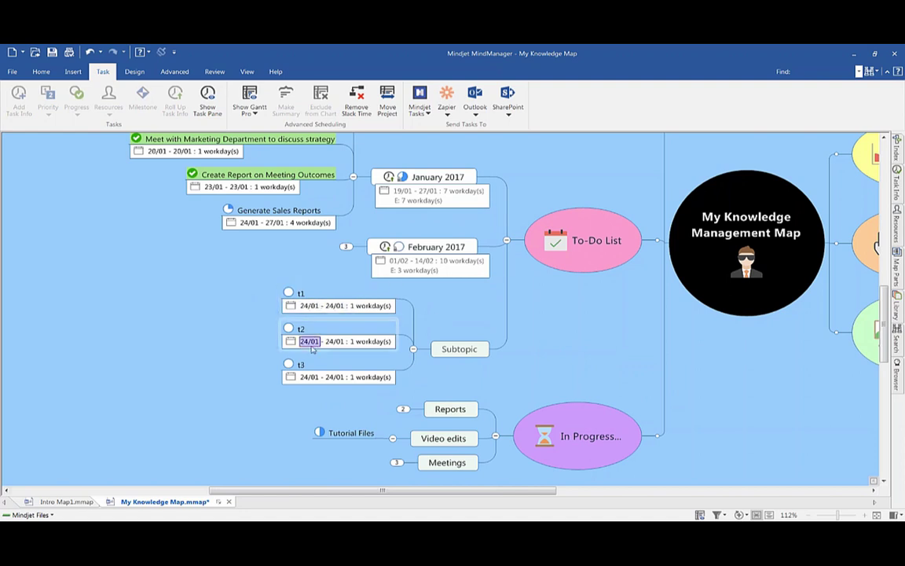
pyautogui.click(312, 346)
pyautogui.click(361, 411)
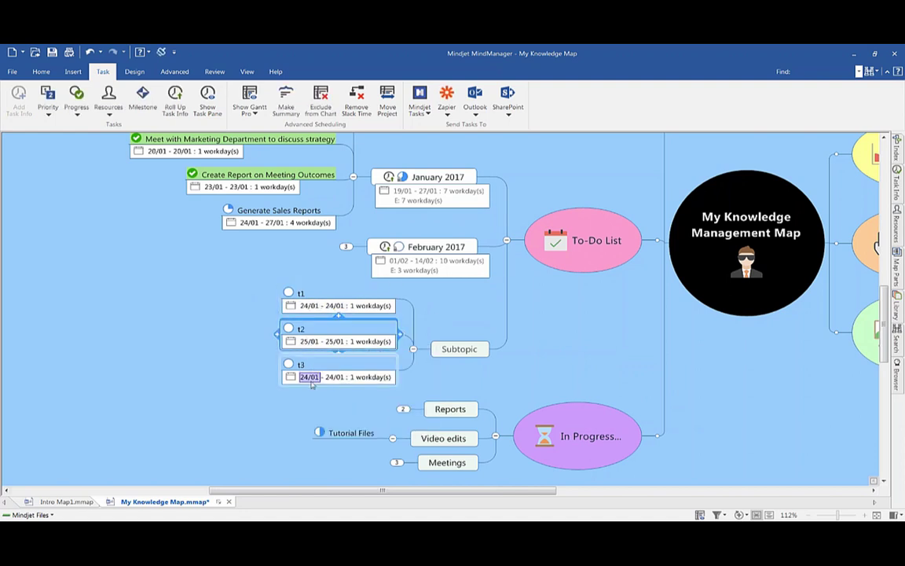
pyautogui.click(312, 384)
pyautogui.click(378, 447)
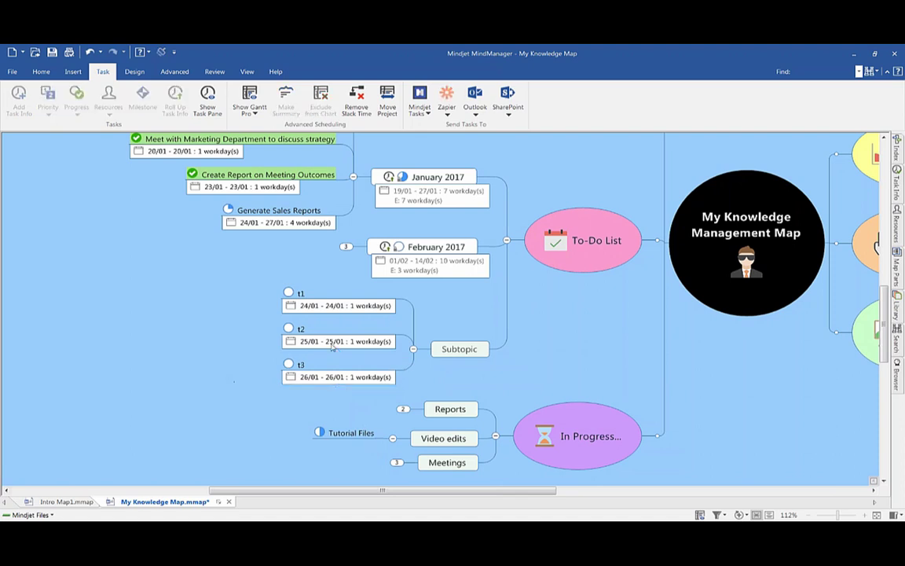
# Step: Rename the parent topic of t1, t2 and t3 to "master task"
pyautogui.click(461, 349)
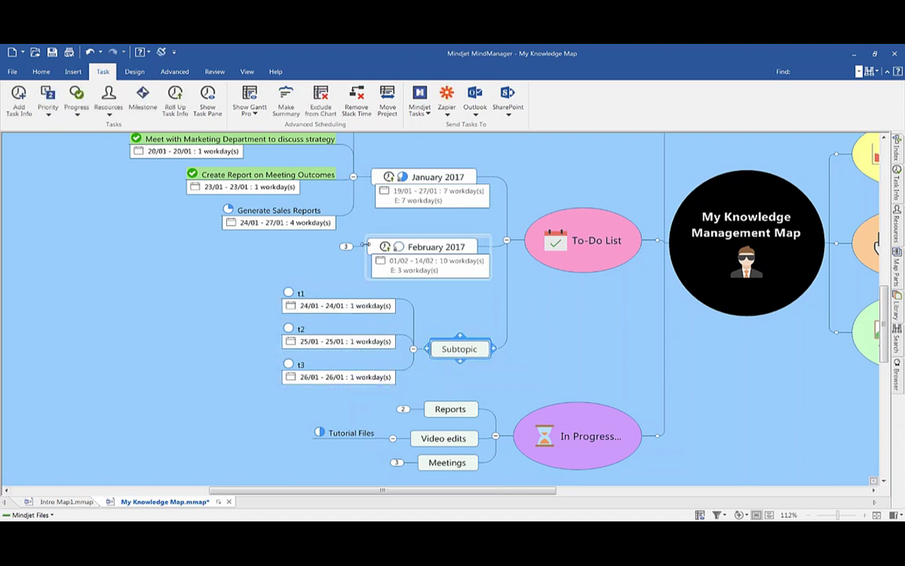
pyautogui.write('master task')
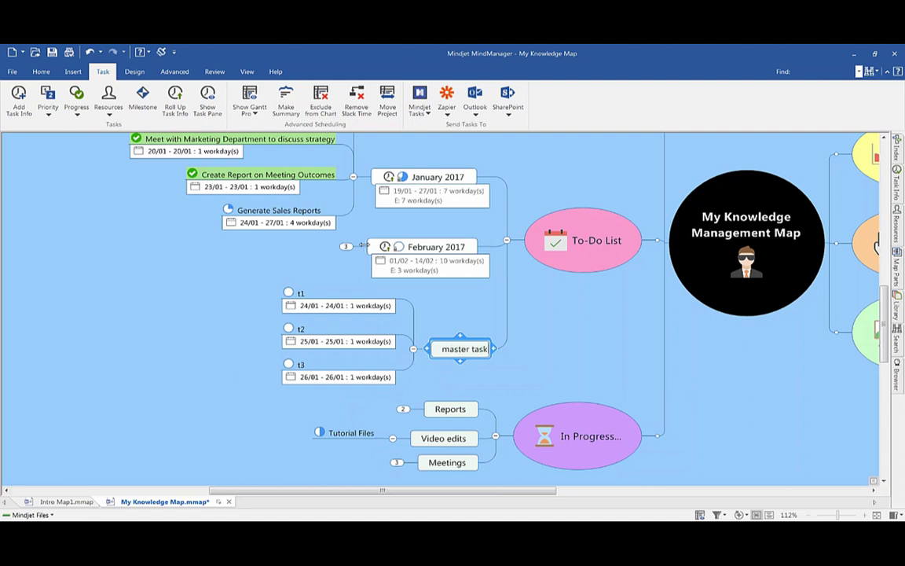
pyautogui.click(540, 309)
# Step: Roll up the subtopics' task info into the master task topic, and collapse and re-expand its branch
pyautogui.click(454, 349)
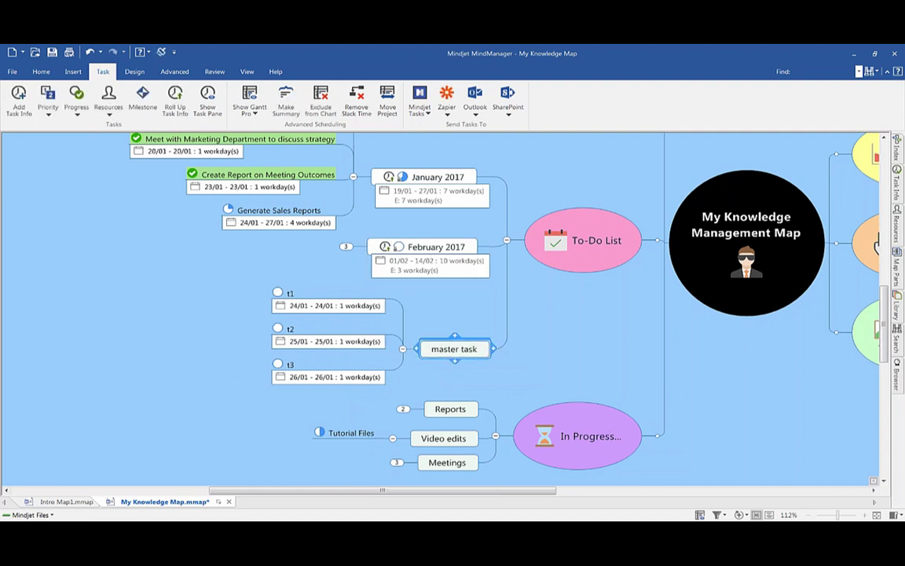
pyautogui.click(173, 110)
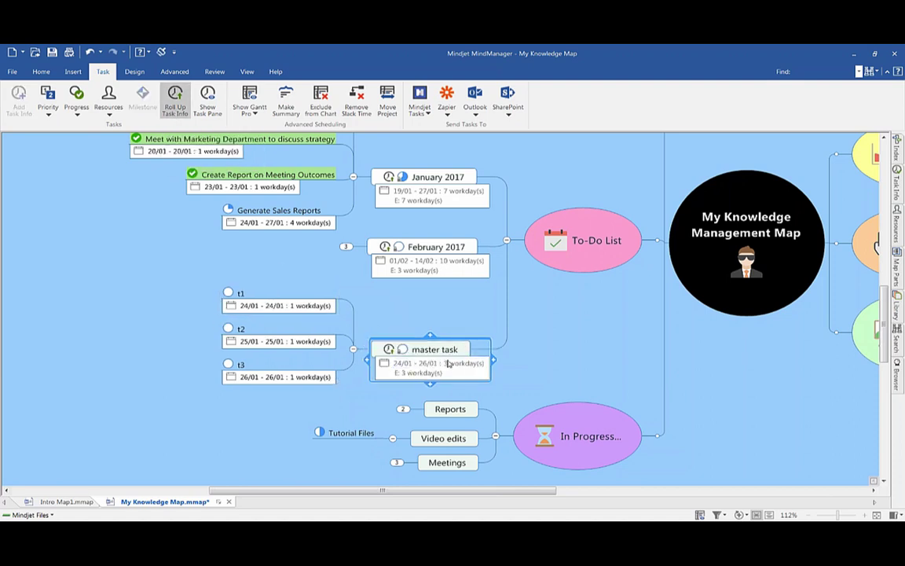
pyautogui.click(353, 348)
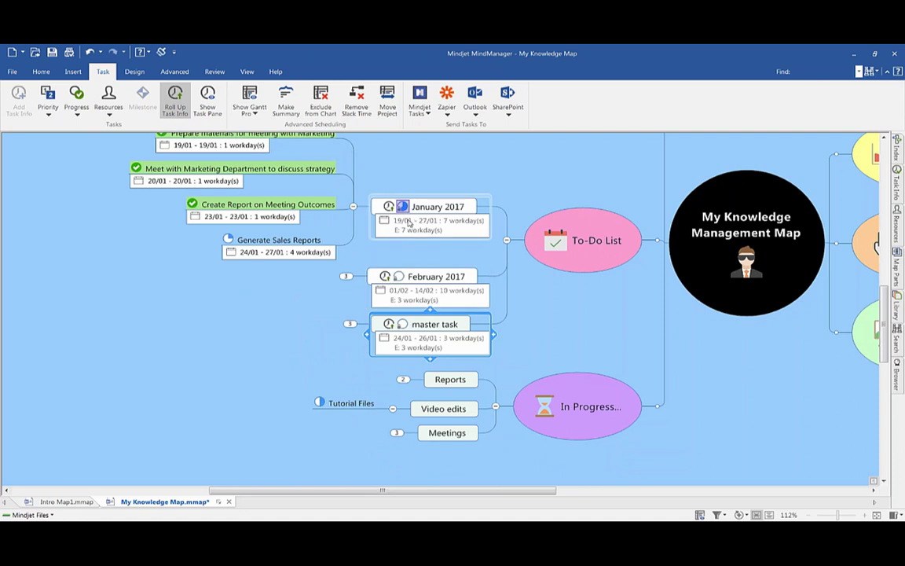
pyautogui.click(351, 324)
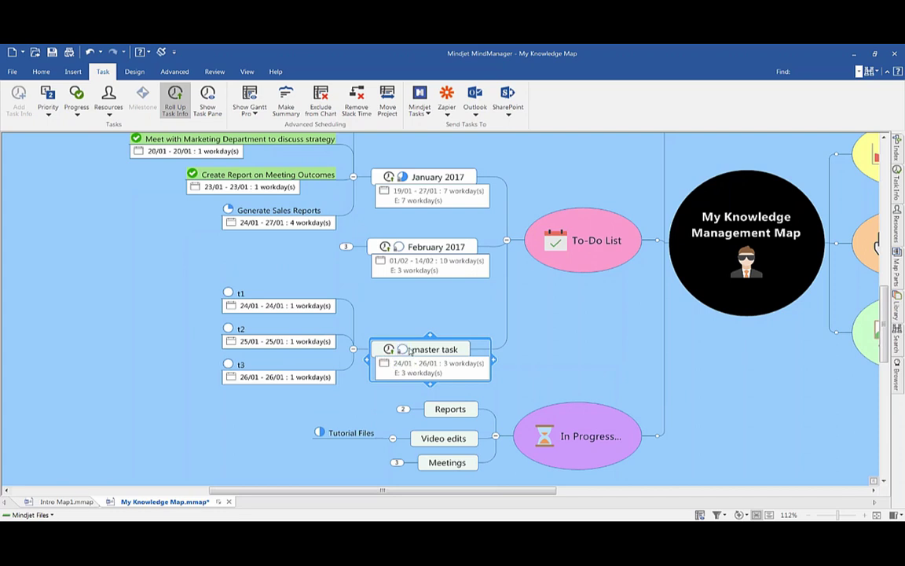
# Step: Advance the progress of t1, t2 and t3 until all three tasks are marked complete
pyautogui.click(234, 298)
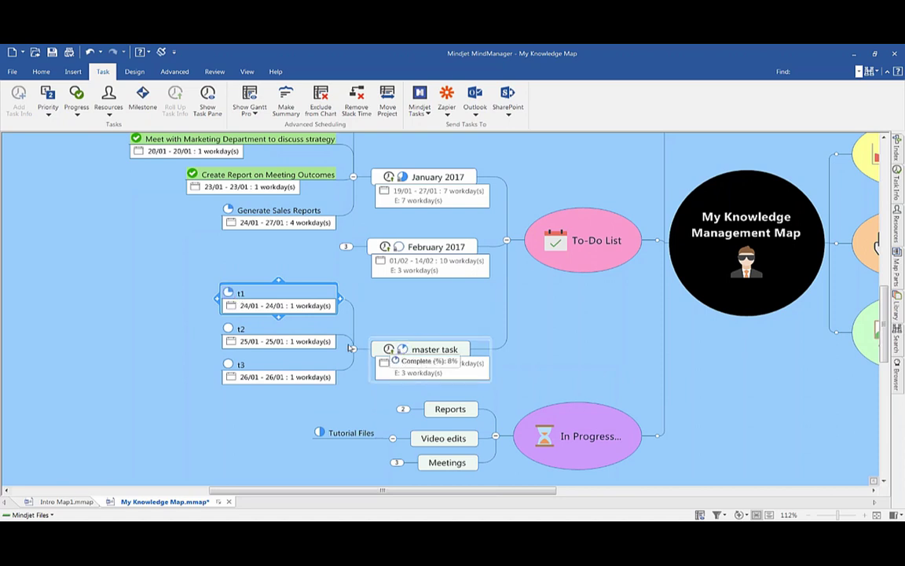
pyautogui.click(228, 293)
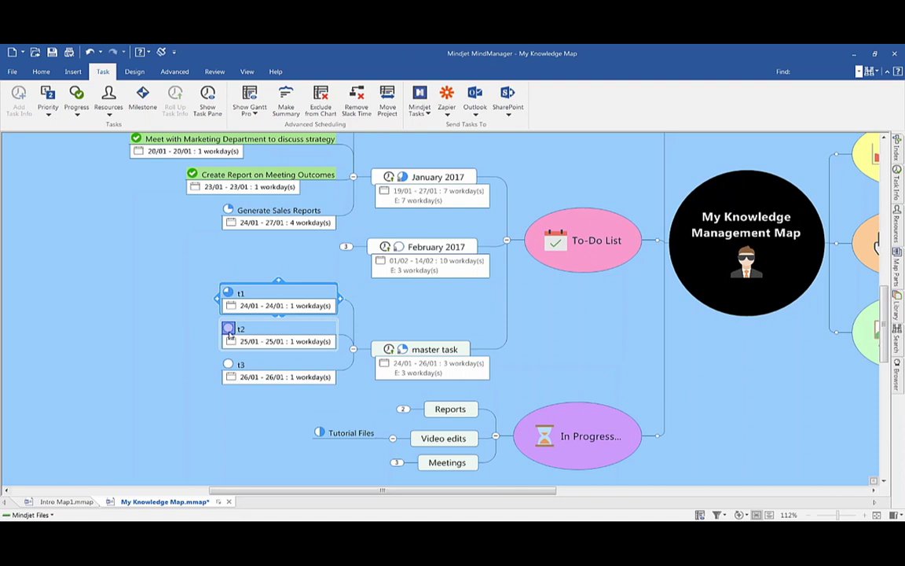
pyautogui.click(229, 329)
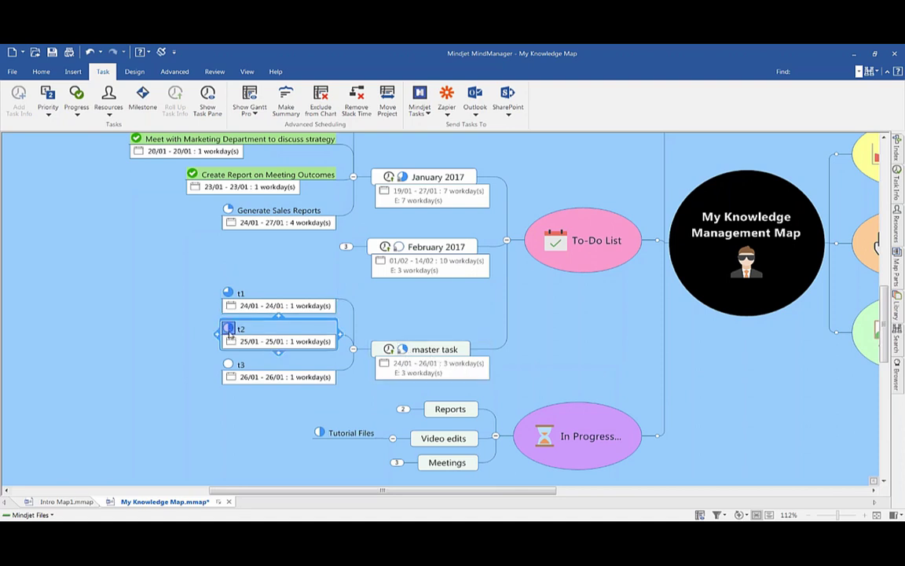
pyautogui.click(228, 293)
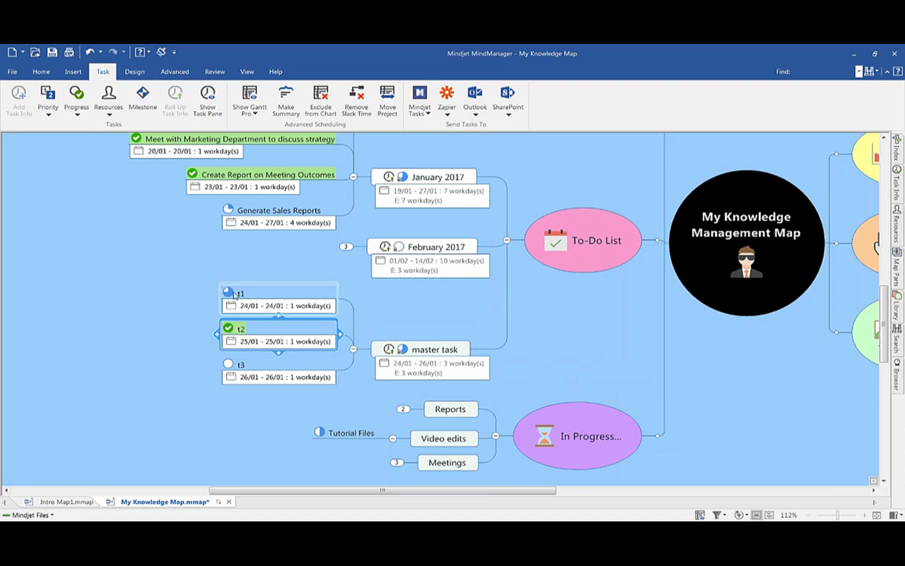
pyautogui.click(228, 293)
pyautogui.click(229, 366)
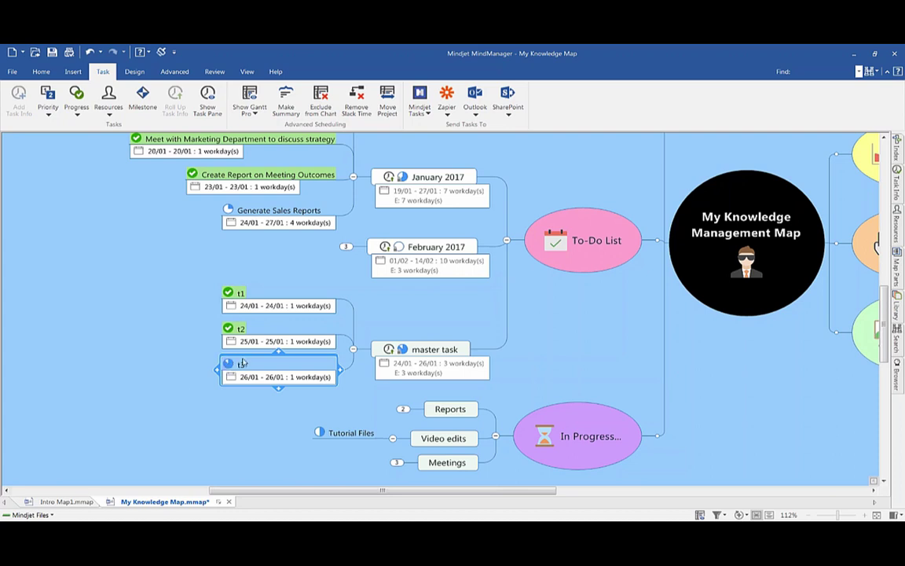
pyautogui.click(227, 365)
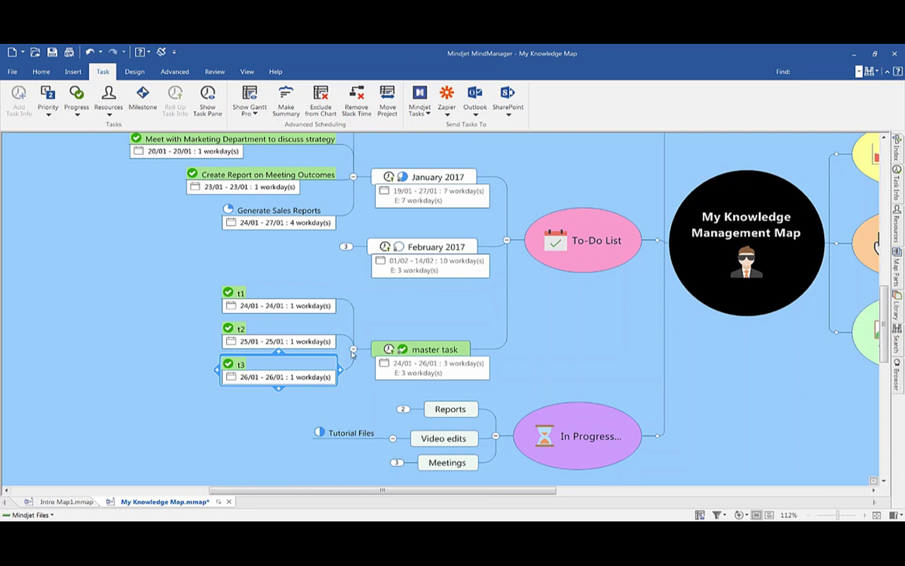
# Step: Advance the progress of the Generate Sales Reports task under January 2017
pyautogui.click(189, 240)
pyautogui.scroll(2, 204, 238)
pyautogui.click(229, 276)
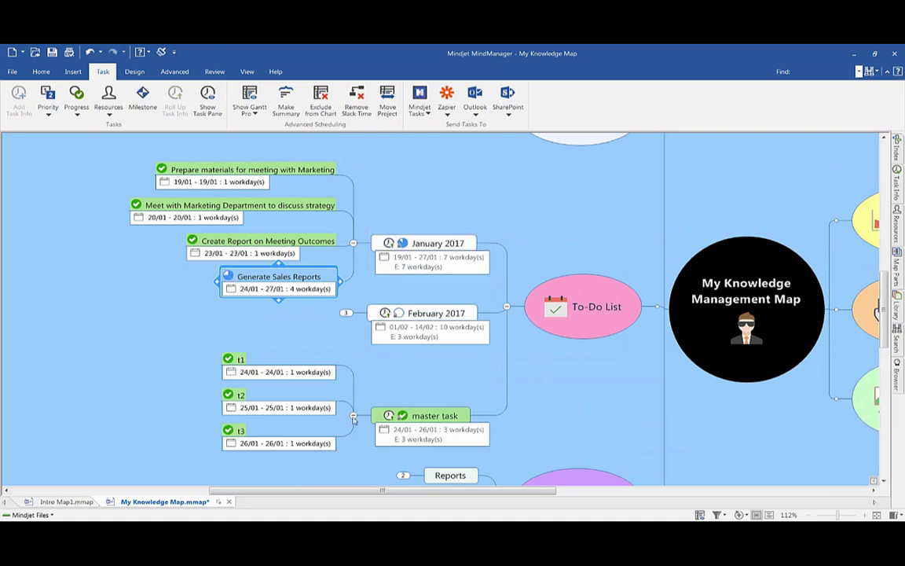
# Step: Collapse the master task branch and delete the topic with its subtopics from To-Do List
pyautogui.click(424, 440)
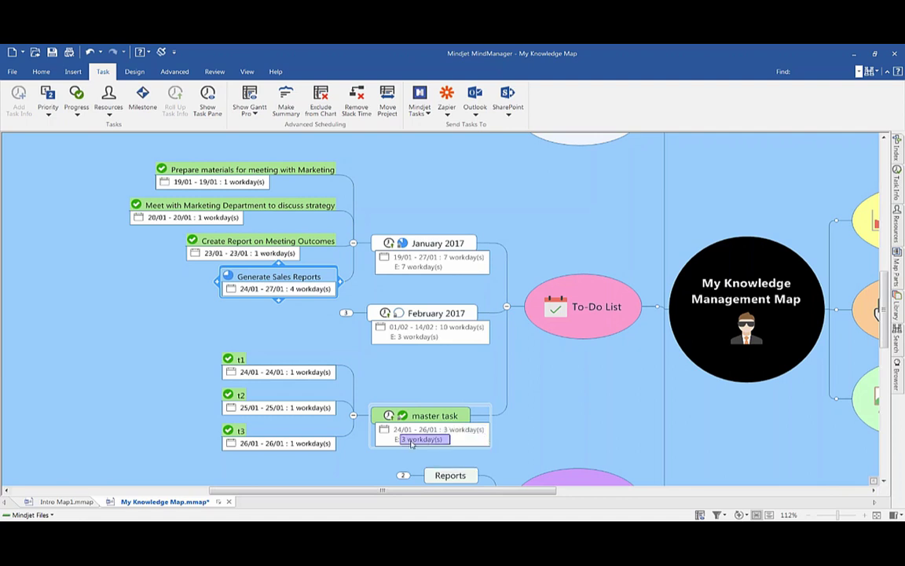
pyautogui.click(472, 431)
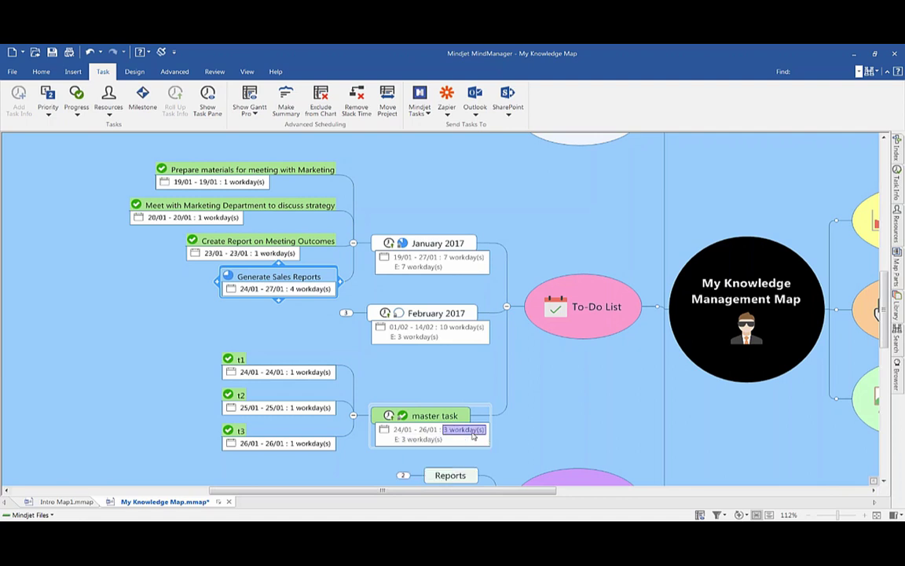
pyautogui.click(355, 416)
pyautogui.click(431, 399)
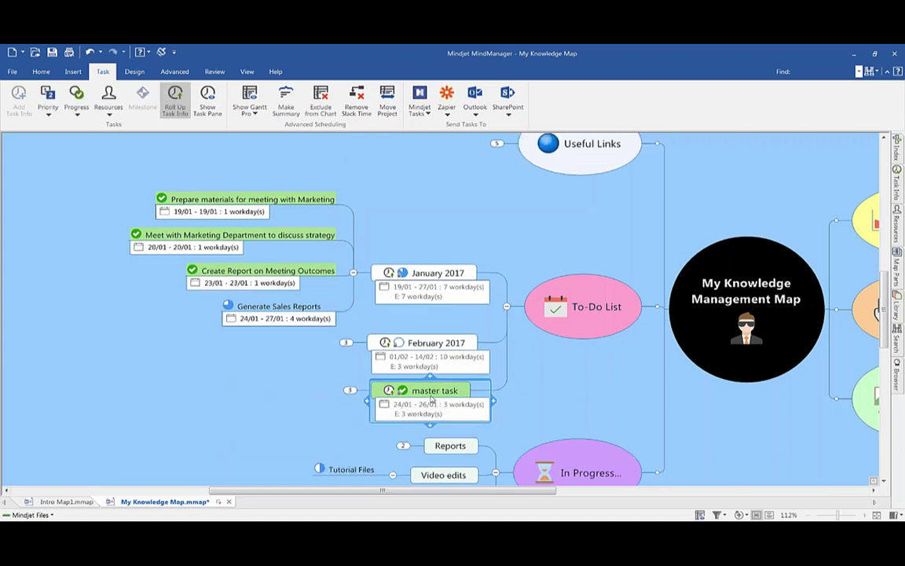
pyautogui.press('Delete')
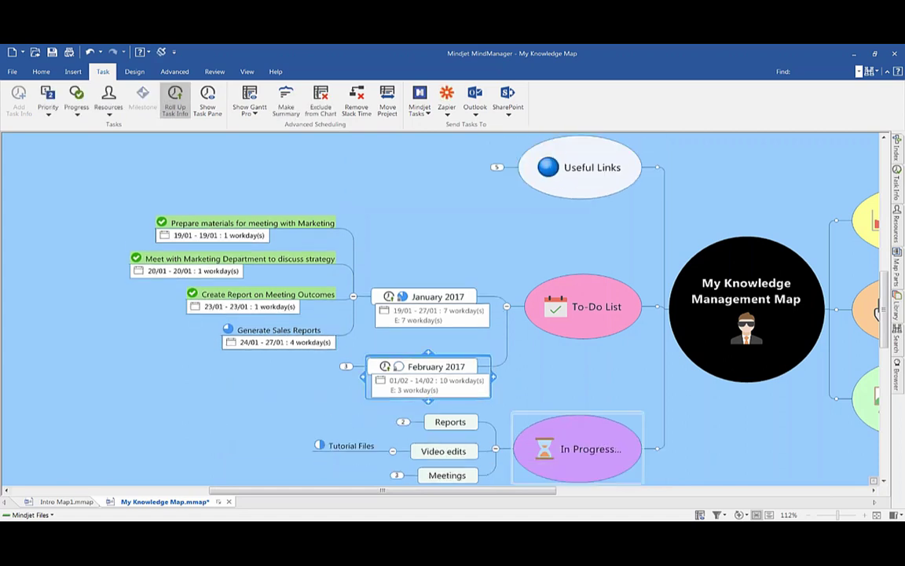
pyautogui.click(148, 403)
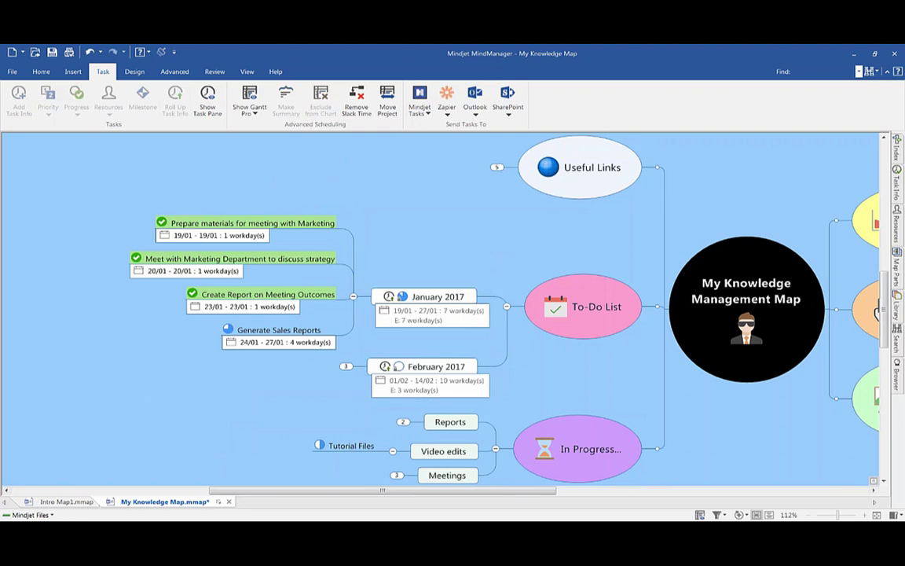
# Step: Expand the Reports topic under In Progress to show its subtopics, and select Reports
pyautogui.scroll(-2, 539, 329)
pyautogui.scroll(2, 243, 238)
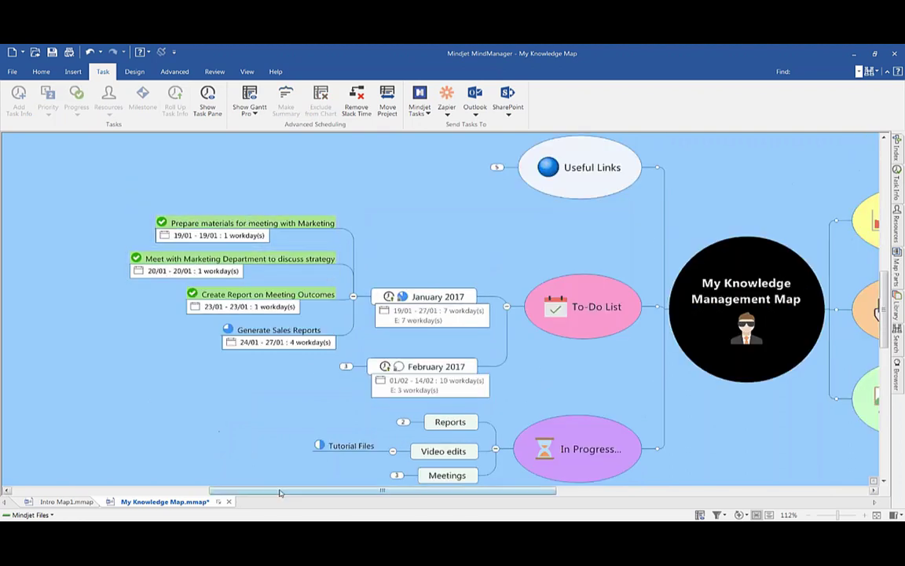
pyautogui.hscroll(2, 214, 430)
pyautogui.scroll(-2, 309, 348)
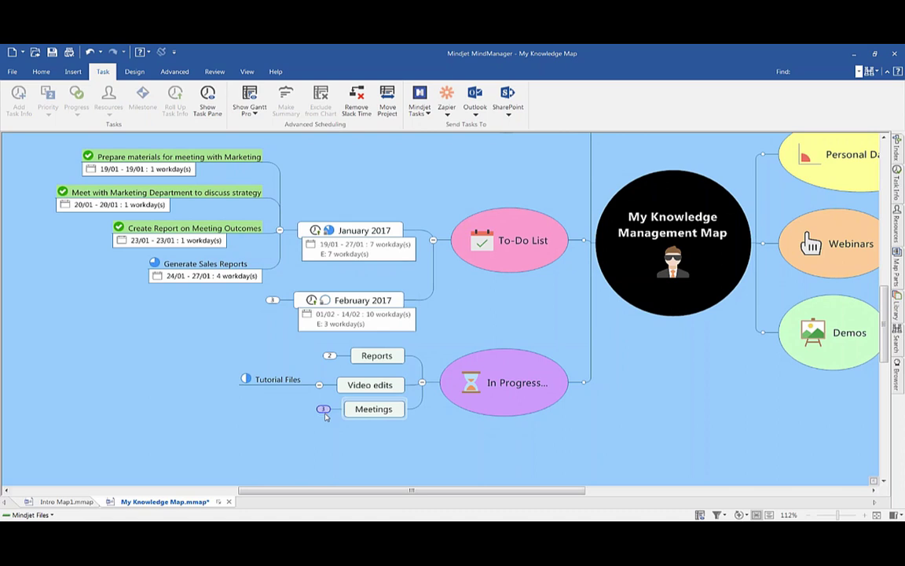
pyautogui.moveTo(352, 490); pyautogui.dragTo(461, 500)
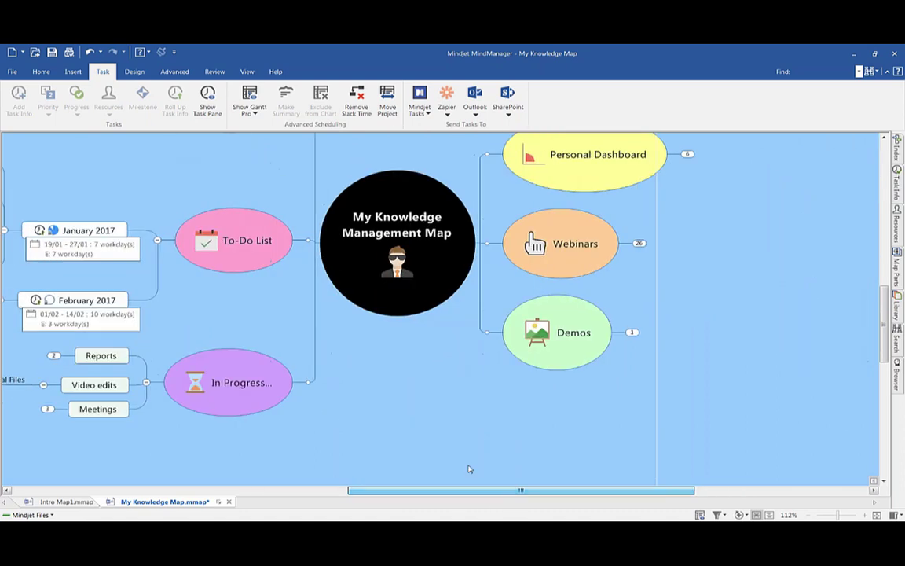
pyautogui.scroll(-4, 481, 449)
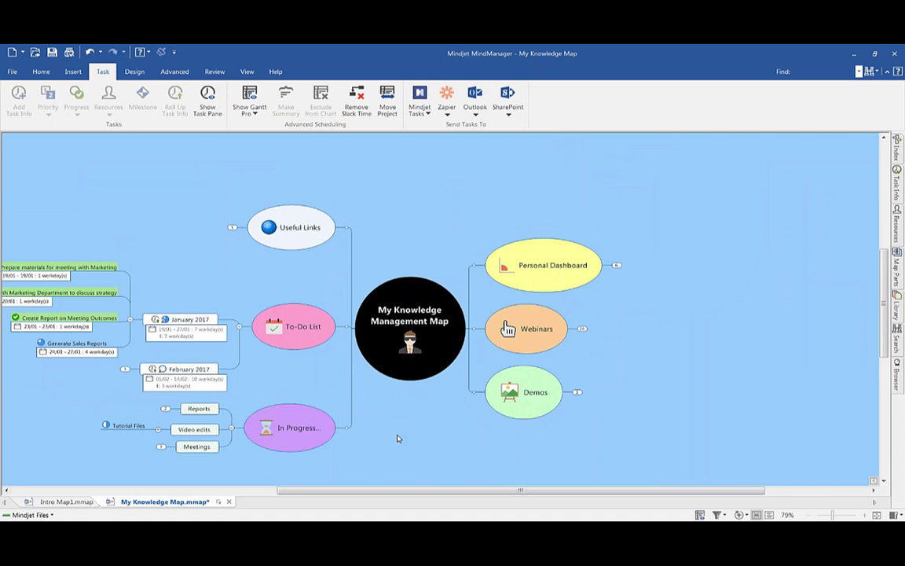
pyautogui.click(166, 408)
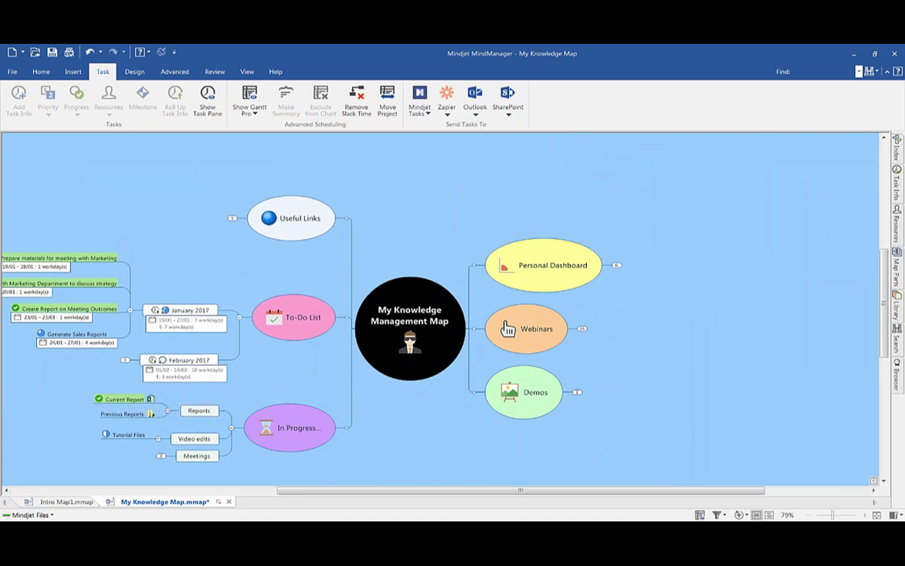
pyautogui.click(271, 429)
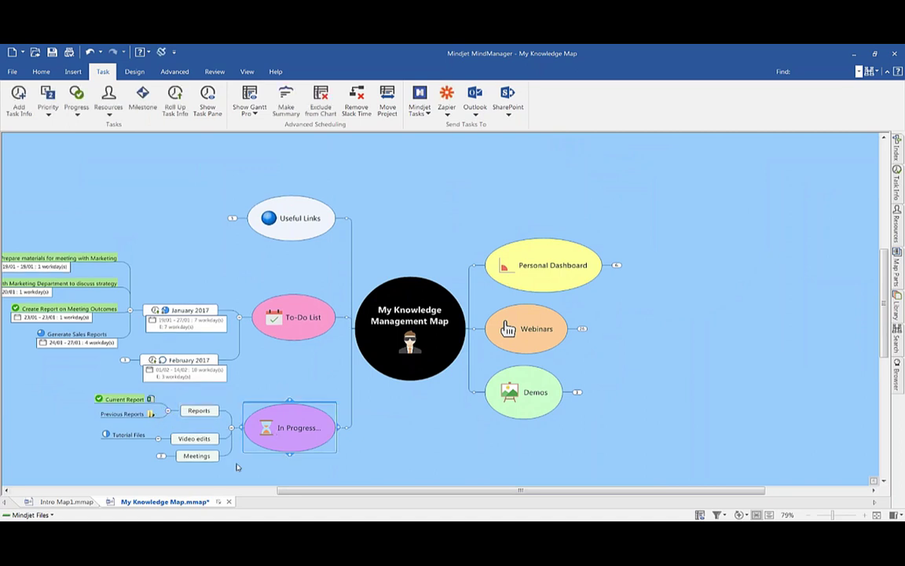
pyautogui.click(195, 411)
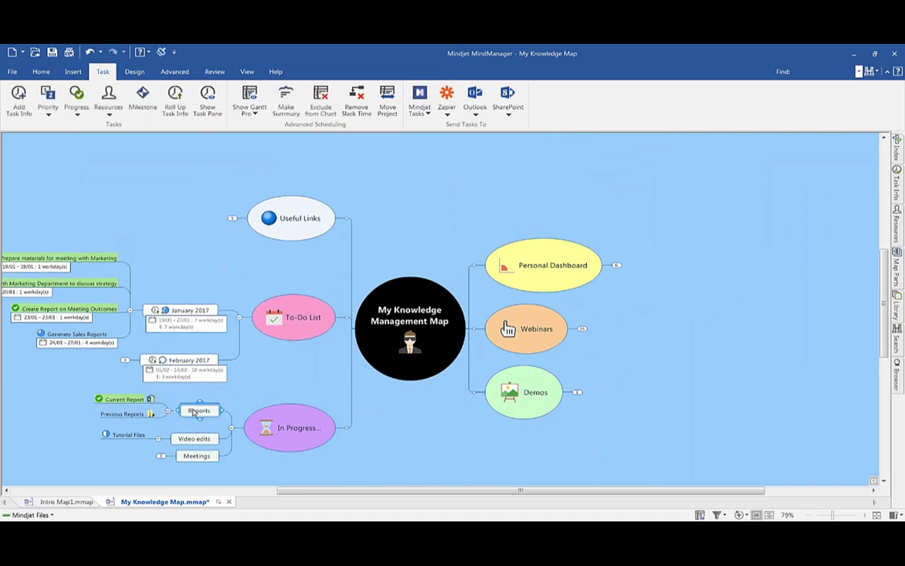
# Step: View the folder linked to the Previous Reports topic under Reports, and close it again
pyautogui.click(149, 415)
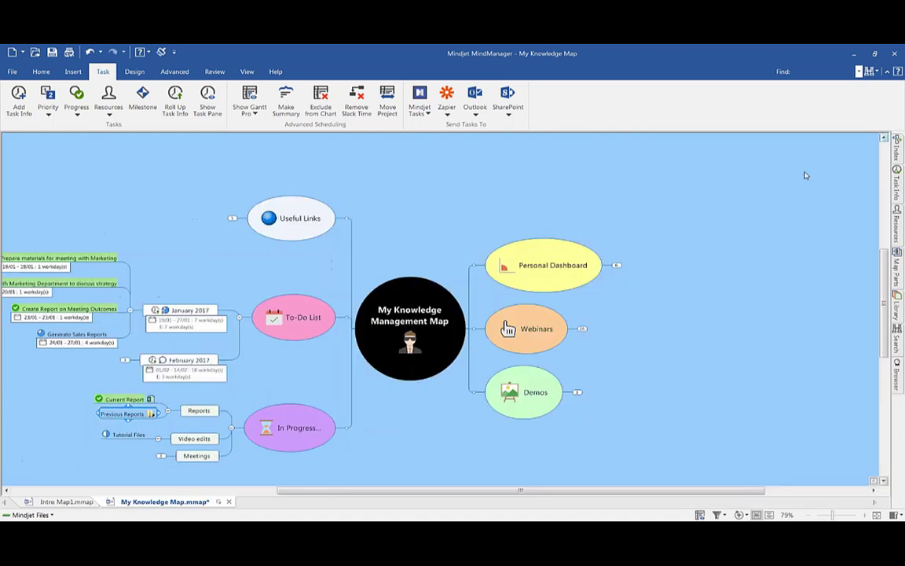
pyautogui.click(885, 140)
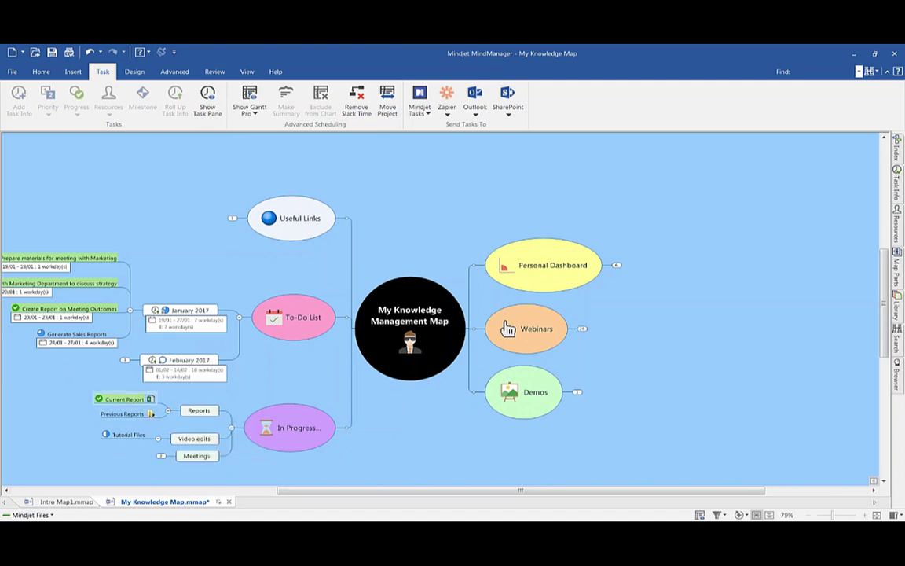
pyautogui.moveTo(152, 399)
# Step: Expand the Useful Links and Personal Dashboard topics, including the My Mobile Number subtopic
pyautogui.click(233, 220)
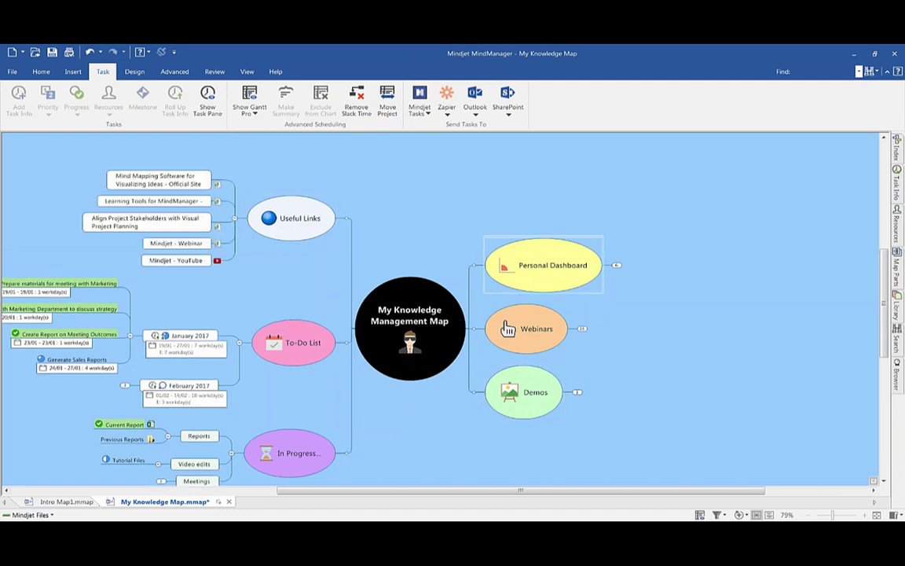
pyautogui.click(618, 266)
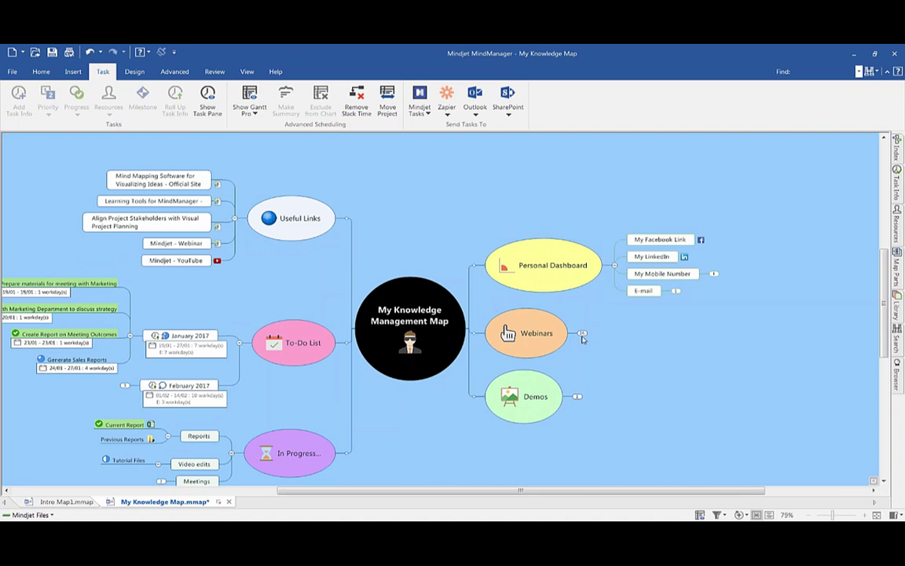
pyautogui.click(713, 274)
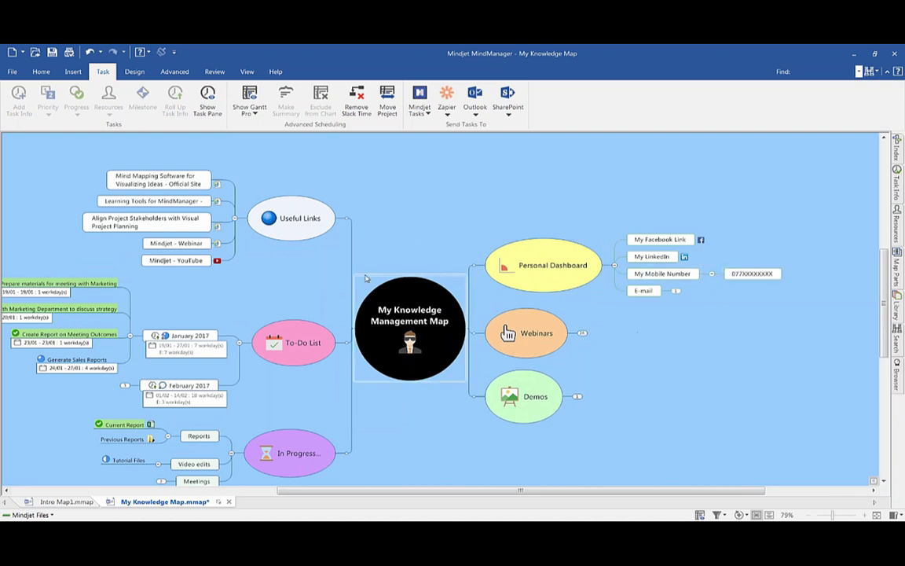
# Step: Expand the Webinars topic and its 2017 Q1 branch to show the monthly webinar subtopics
pyautogui.scroll(-1, 573, 303)
pyautogui.click(582, 268)
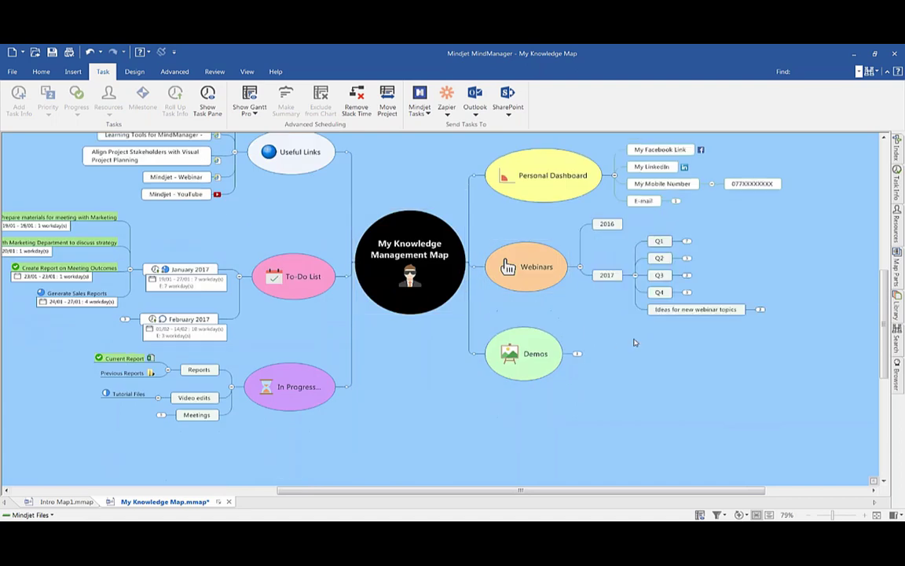
pyautogui.click(688, 242)
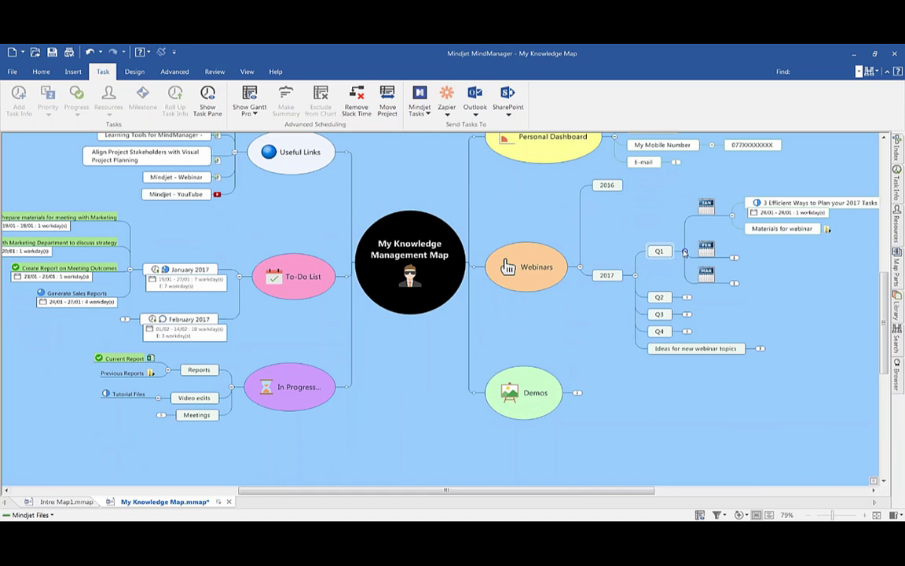
pyautogui.moveTo(565, 491); pyautogui.dragTo(681, 471)
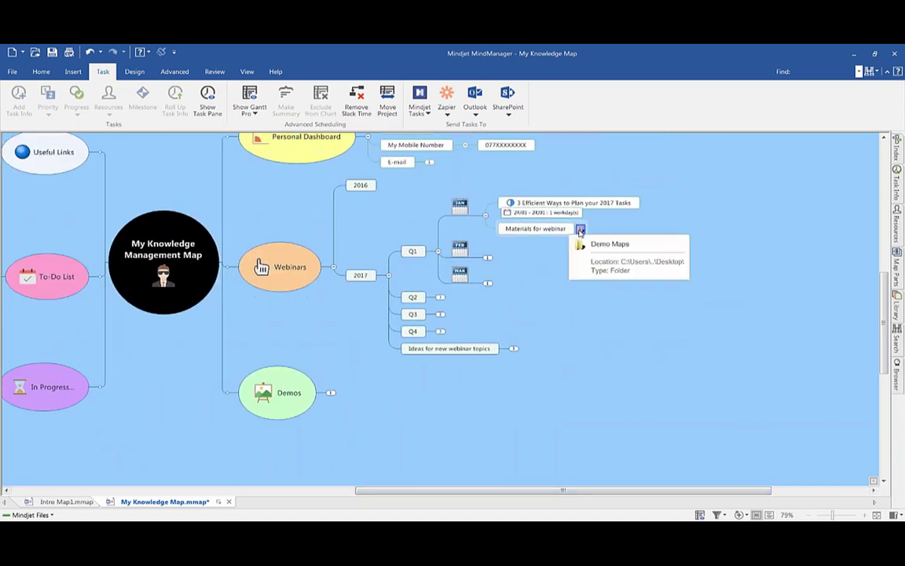
# Step: View the folder linked to Materials for webinar, close it, and collapse the Q1 branch
pyautogui.click(580, 230)
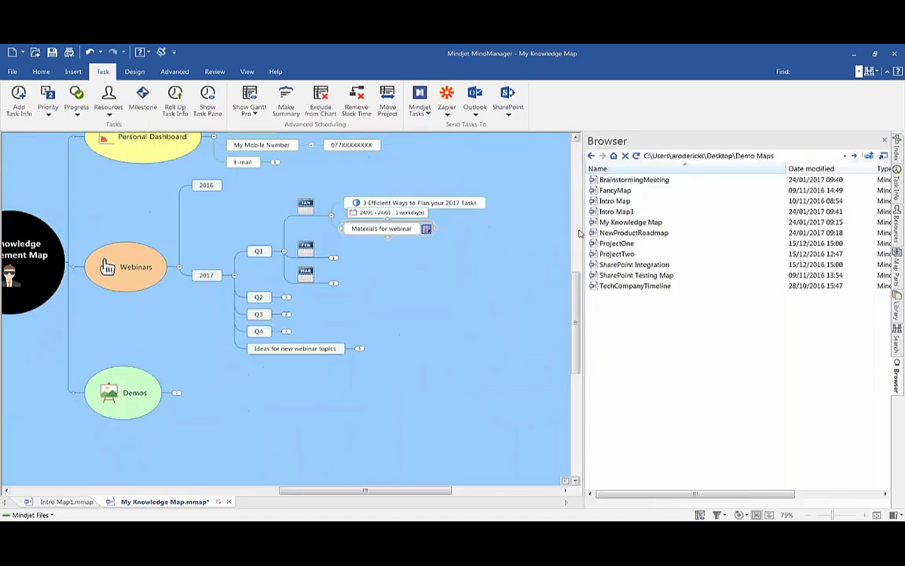
pyautogui.click(884, 139)
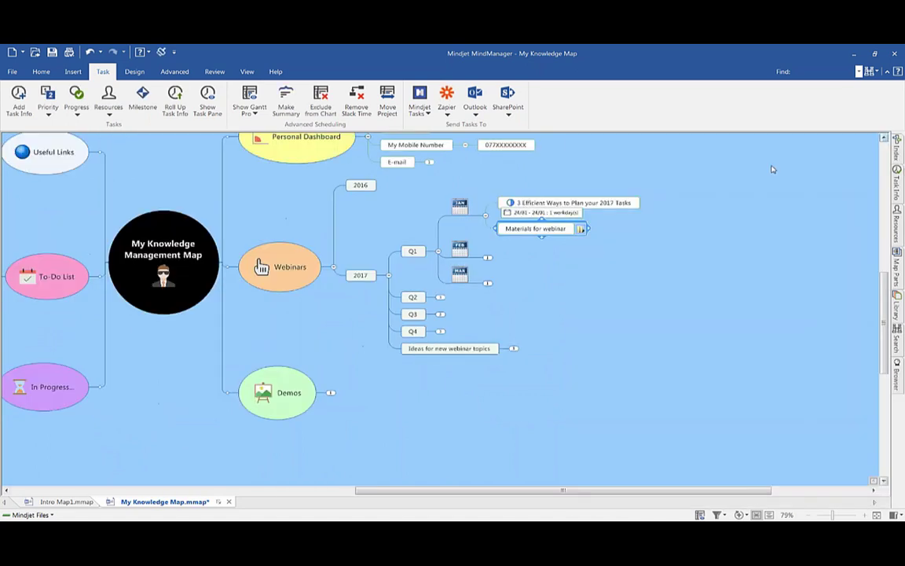
pyautogui.click(438, 253)
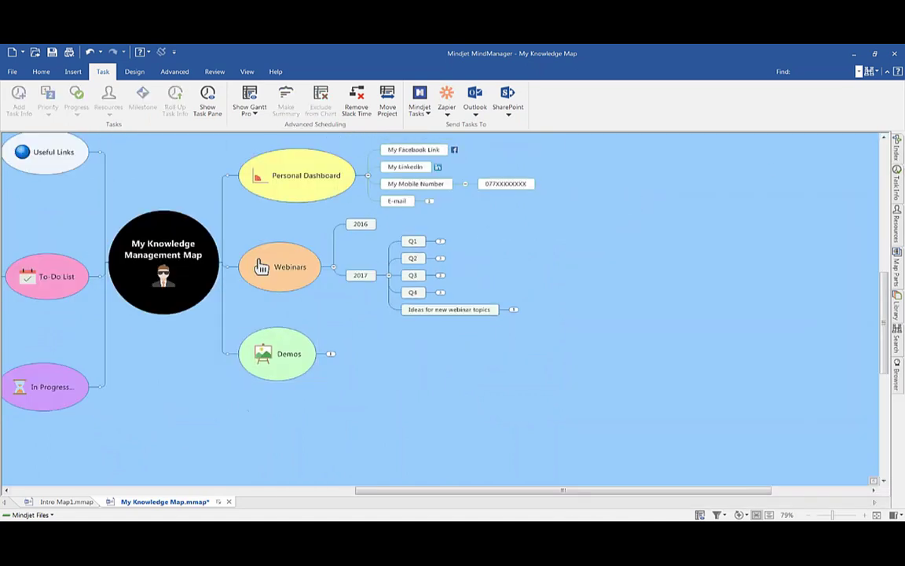
# Step: Expand the Demos topic to view its Demo maps subtopic, and collapse it again
pyautogui.click(330, 355)
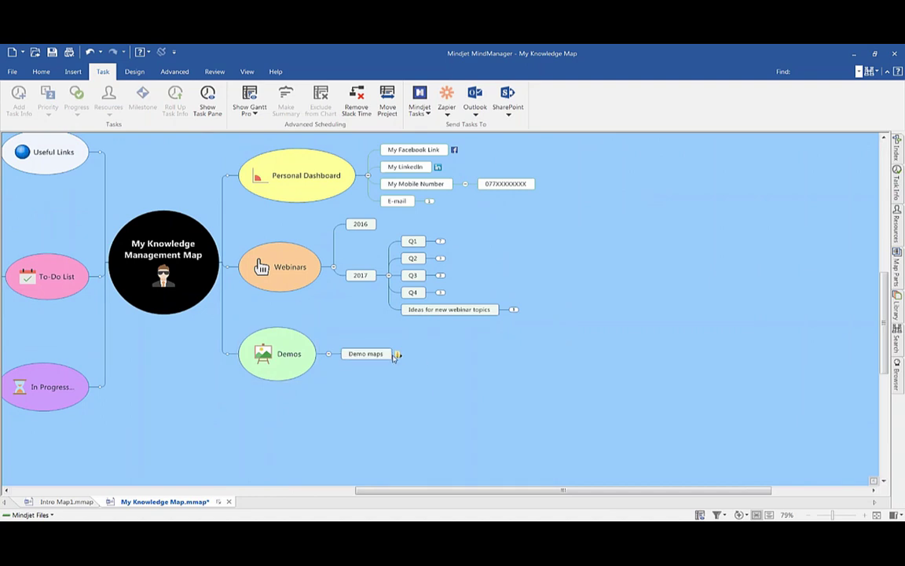
pyautogui.moveTo(397, 490); pyautogui.dragTo(275, 470)
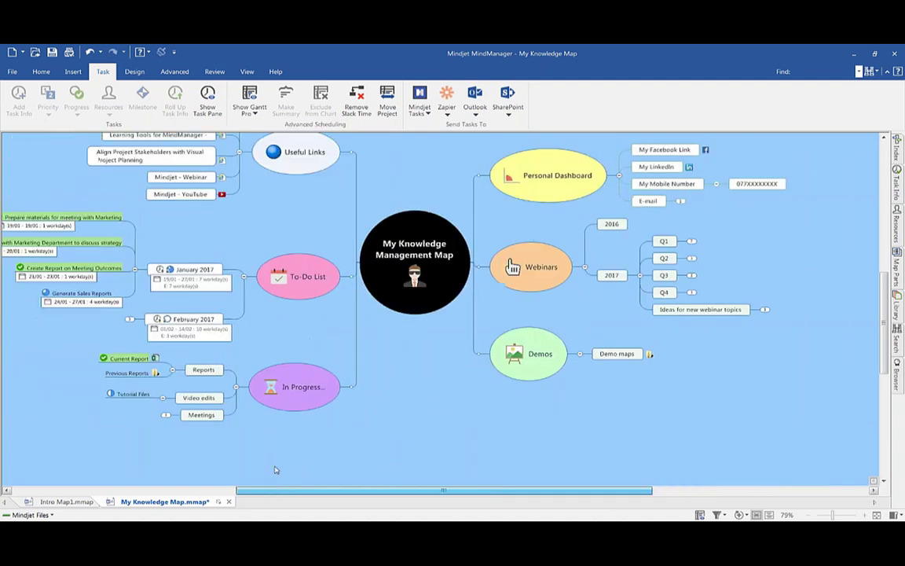
pyautogui.click(580, 354)
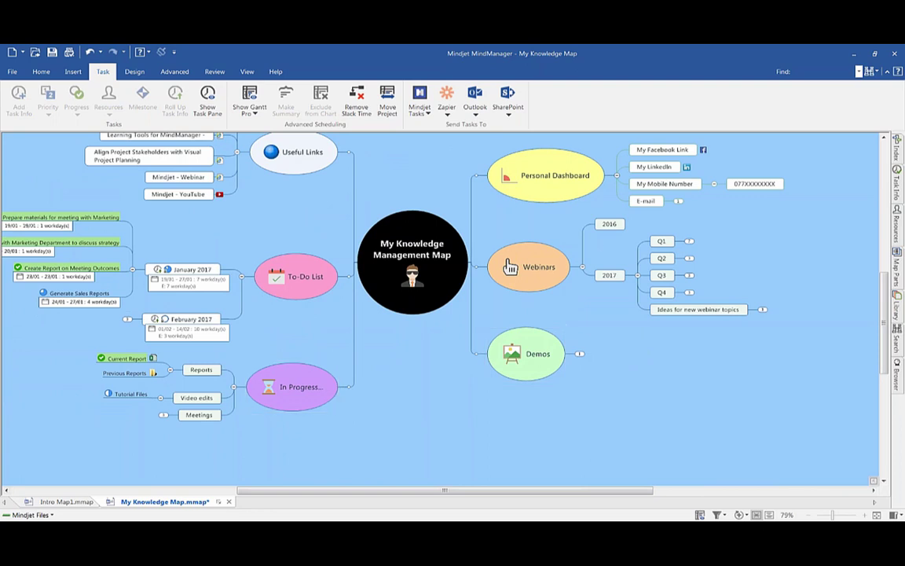
# Step: Expand the Meetings topic under In Progress to show its linked meeting subtopics
pyautogui.moveTo(280, 492); pyautogui.dragTo(250, 487)
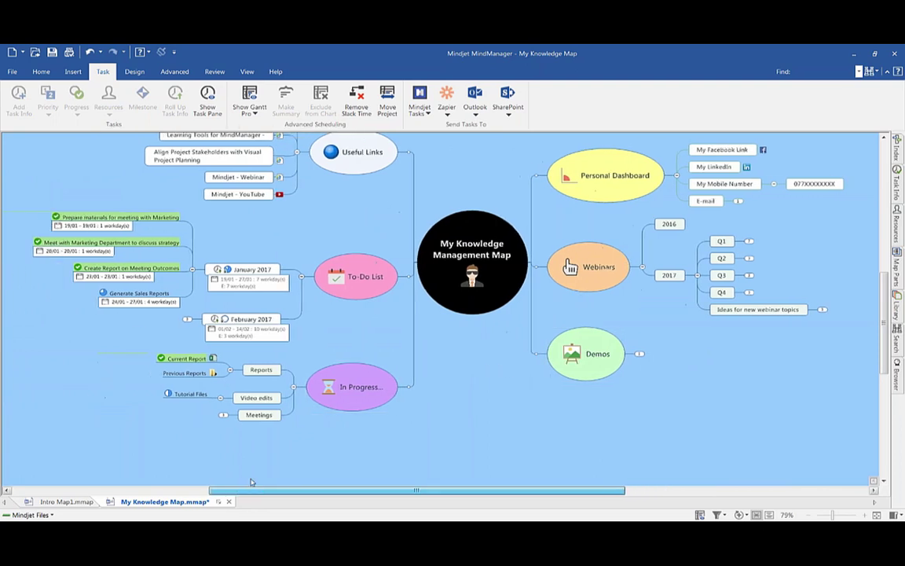
pyautogui.click(224, 417)
pyautogui.scroll(-2, 424, 403)
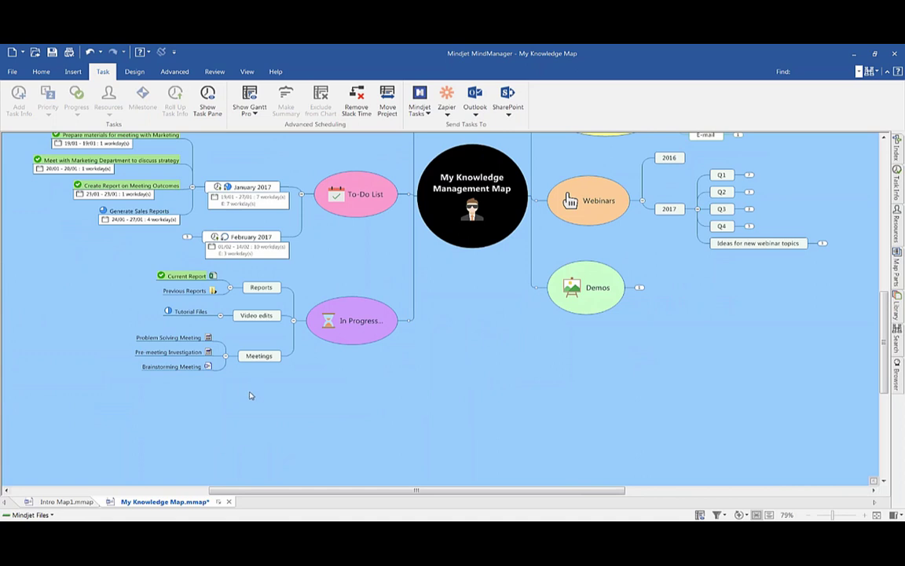
pyautogui.moveTo(259, 492); pyautogui.dragTo(244, 493)
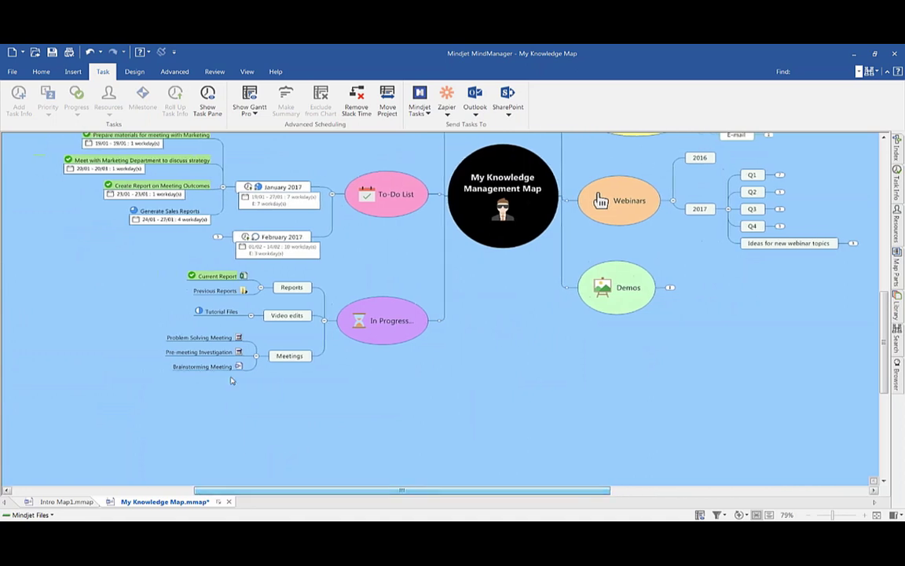
pyautogui.moveTo(238, 367)
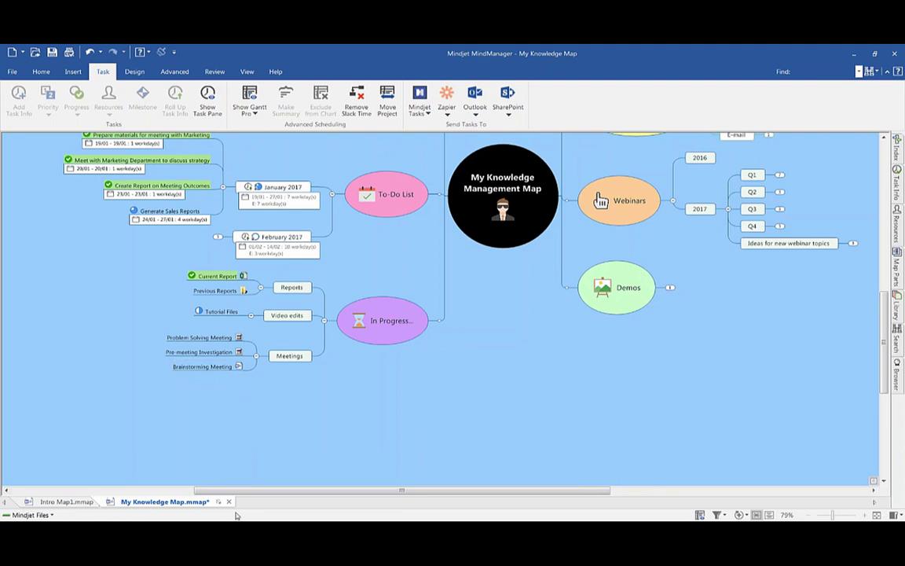
pyautogui.scroll(2, 418, 434)
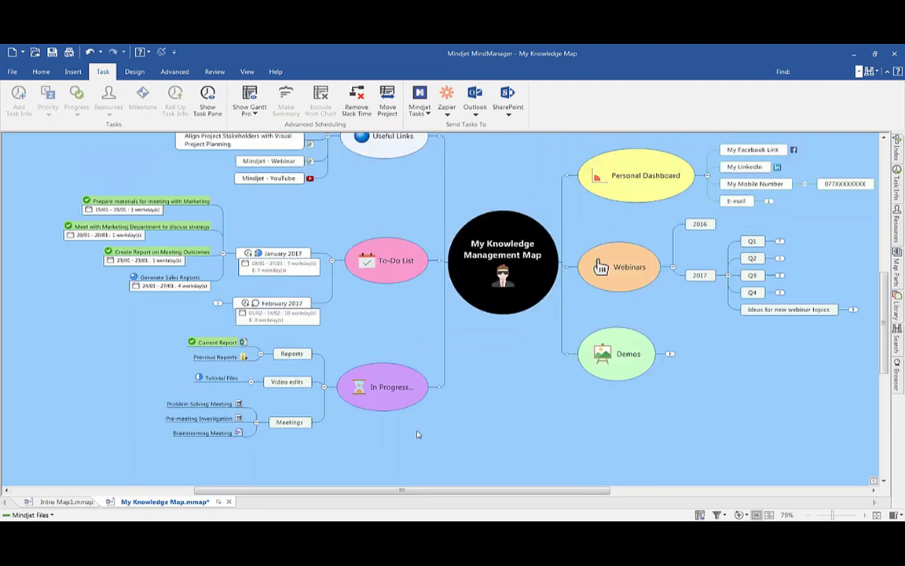
# Step: Check the Meeting Map item in the Agenda of Intro Map1, and return to My Knowledge Map
pyautogui.click(85, 503)
pyautogui.click(569, 365)
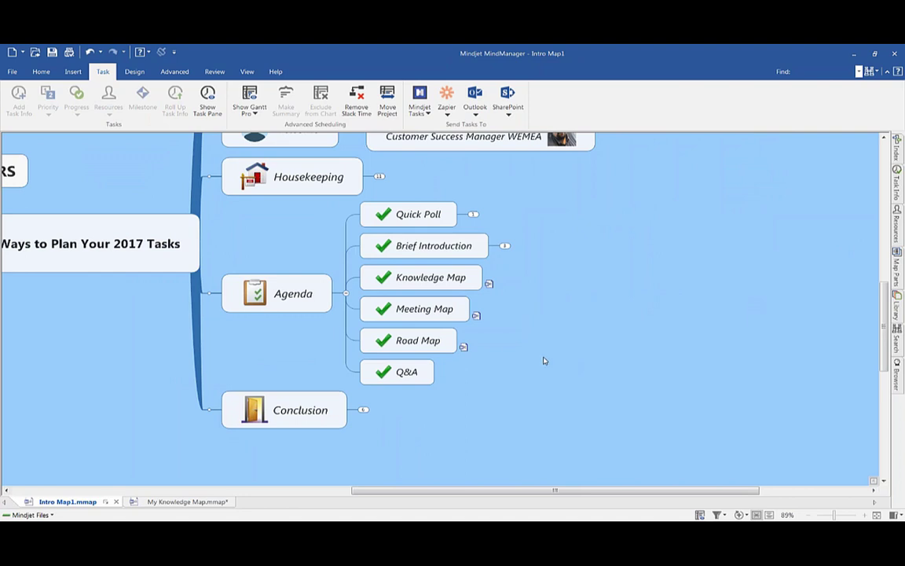
pyautogui.click(425, 319)
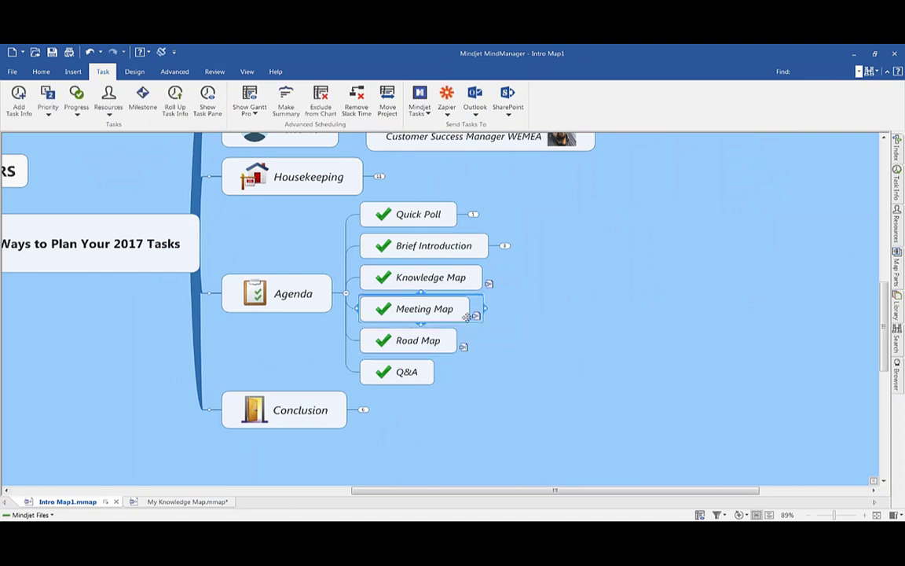
pyautogui.click(196, 502)
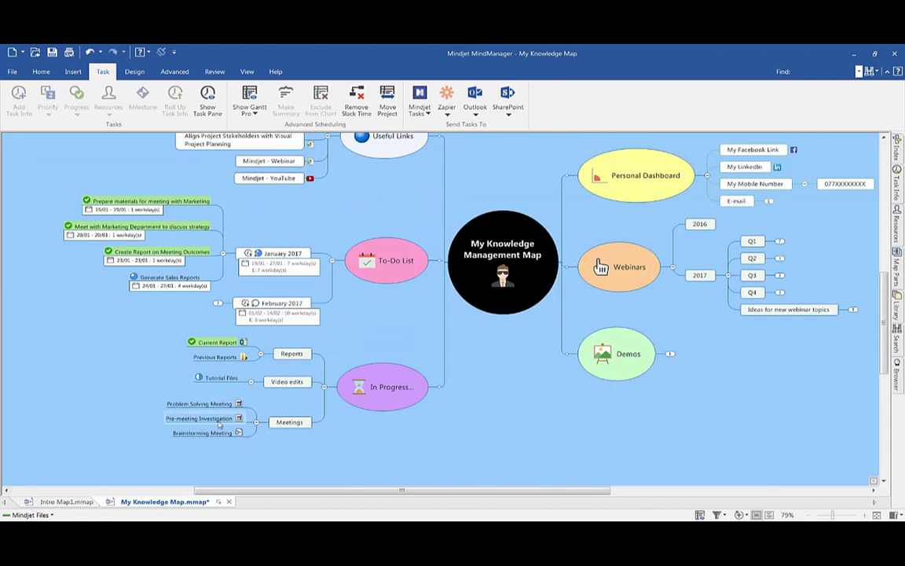
pyautogui.moveTo(239, 433)
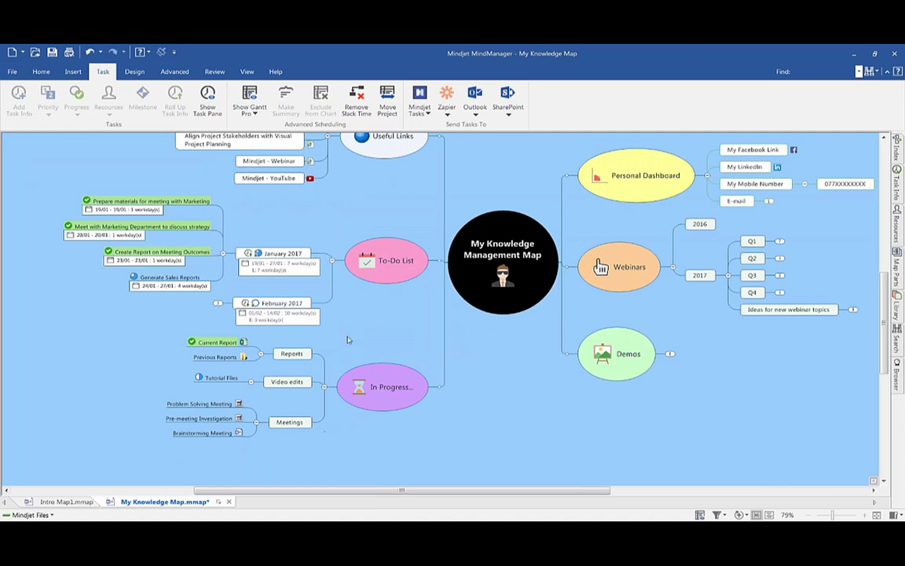
# Step: Browse the new-map templates, view the Meetings and Events category, and return to My Knowledge Map
pyautogui.click(11, 72)
pyautogui.click(24, 111)
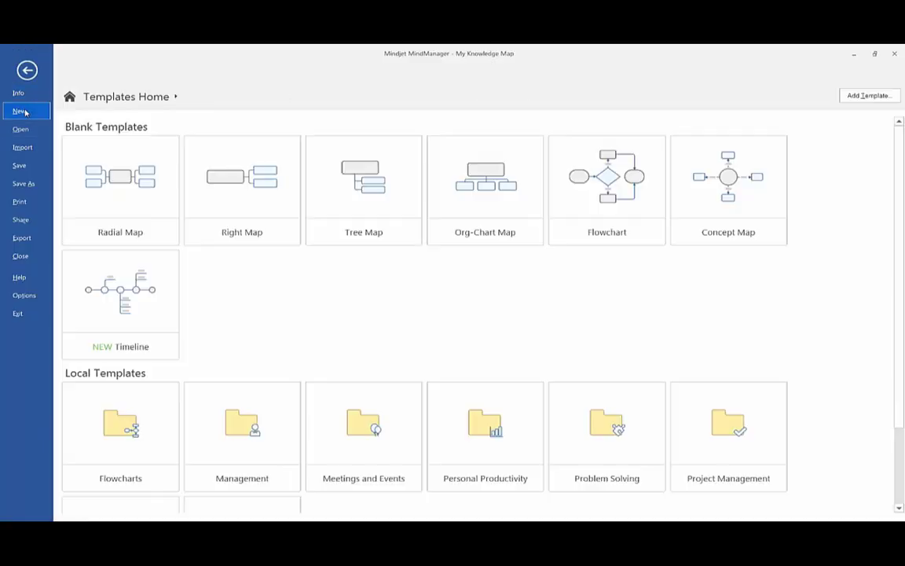
pyautogui.scroll(-2, 403, 251)
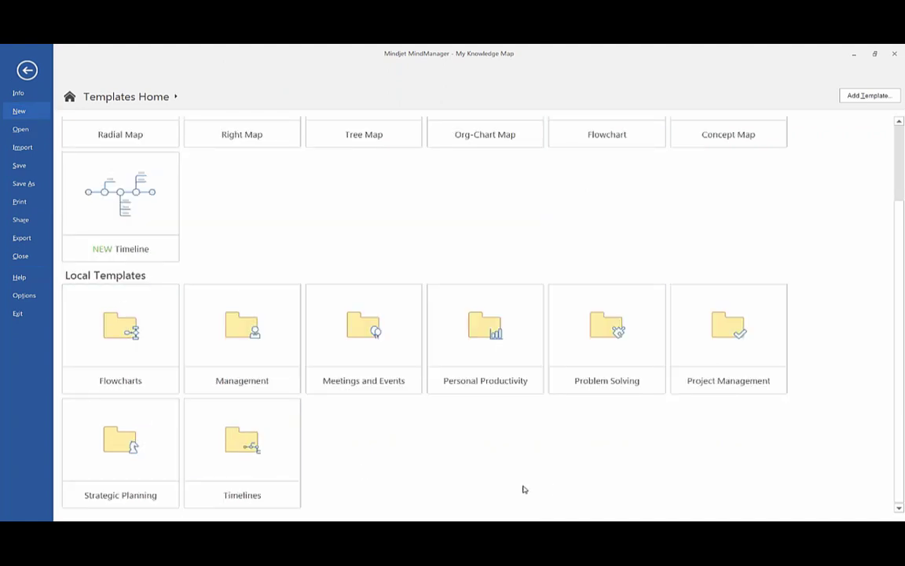
pyautogui.scroll(2, 263, 291)
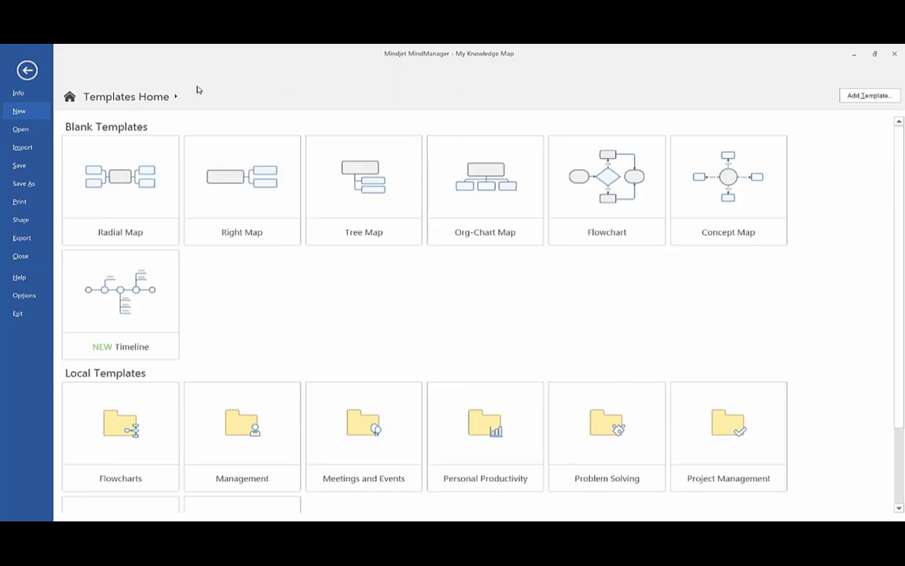
pyautogui.scroll(-2, 509, 331)
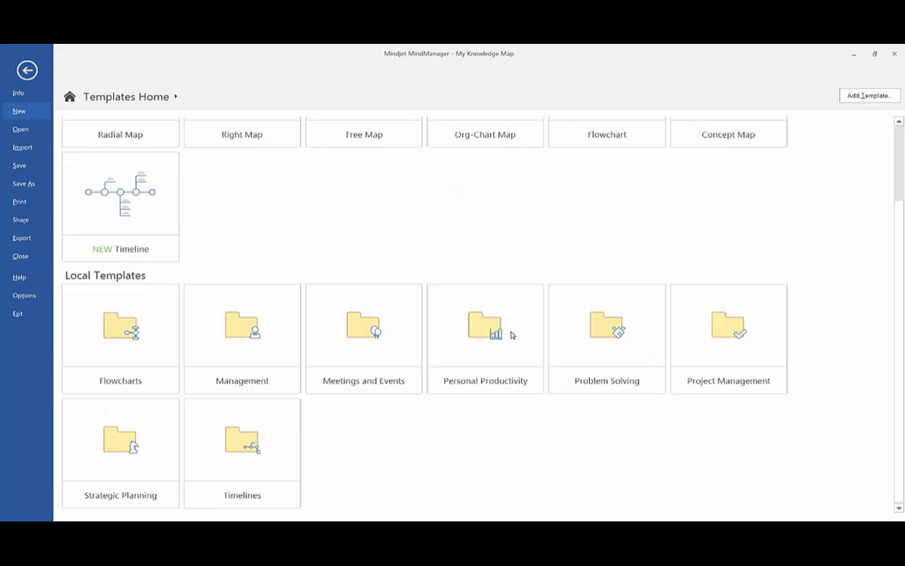
pyautogui.click(365, 363)
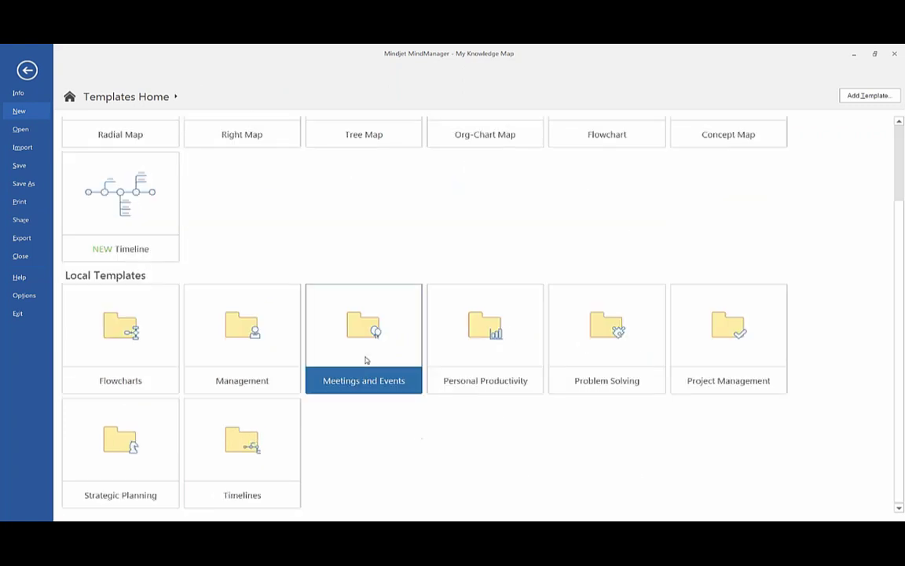
pyautogui.doubleClick(365, 360)
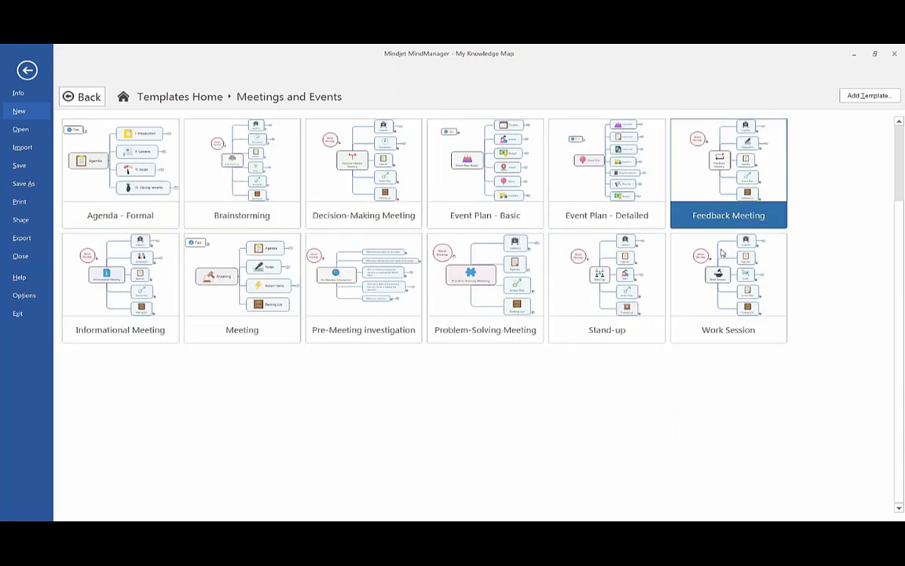
pyautogui.click(27, 71)
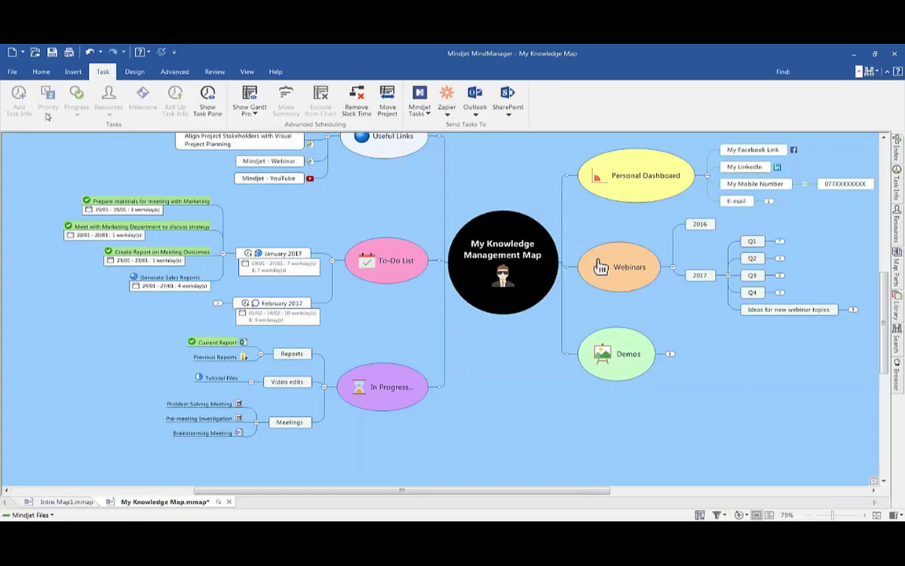
# Step: Open the map linked to Brainstorming Meeting and expand its Logistics topic to show the subtopics
pyautogui.click(239, 432)
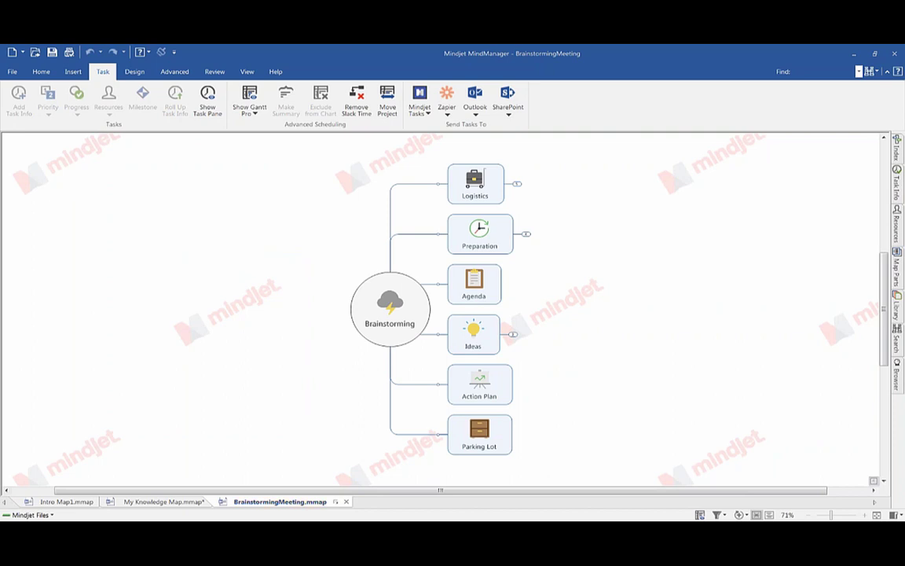
pyautogui.moveTo(349, 491); pyautogui.dragTo(392, 494)
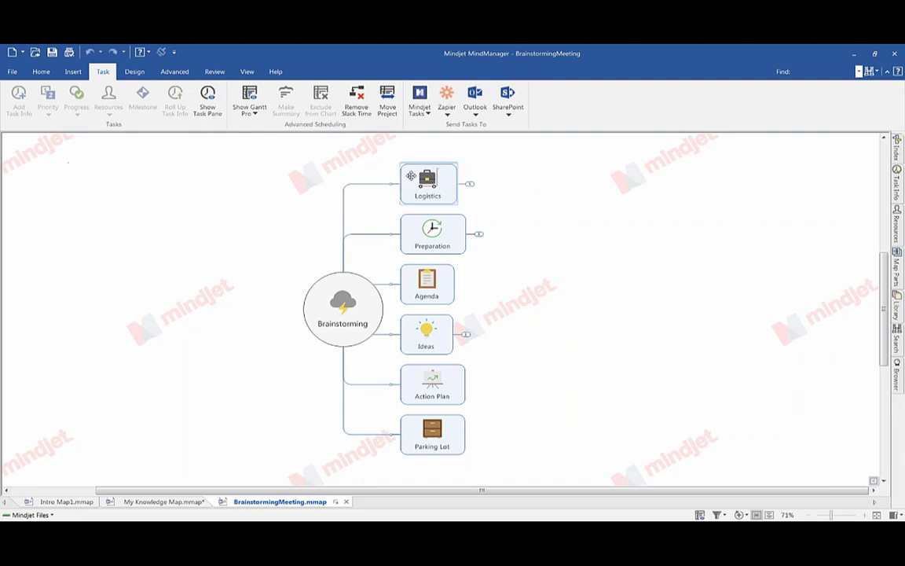
pyautogui.click(414, 174)
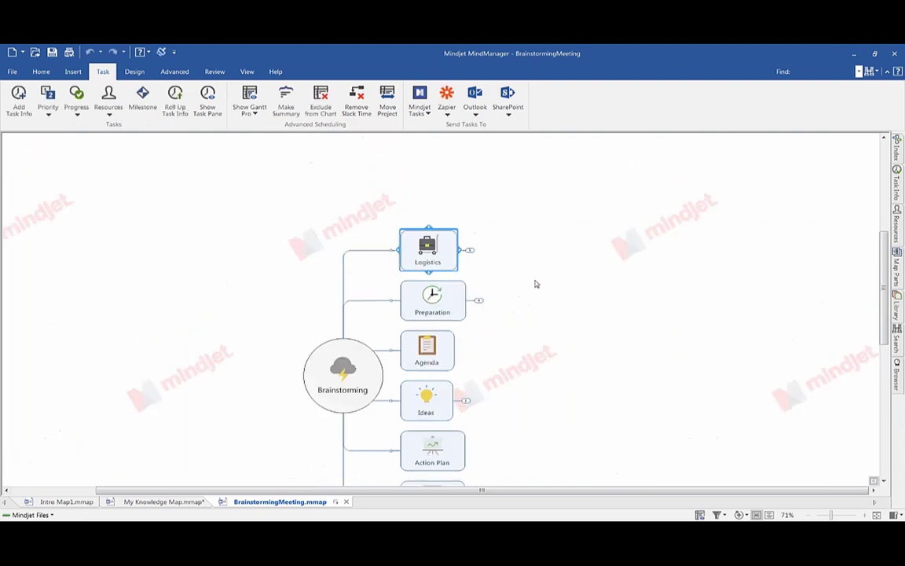
pyautogui.click(469, 185)
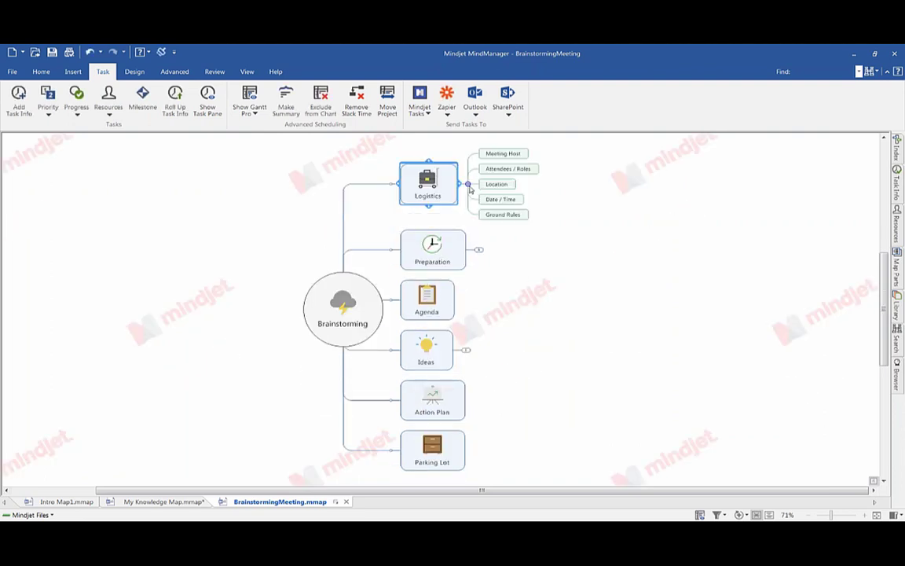
pyautogui.click(562, 192)
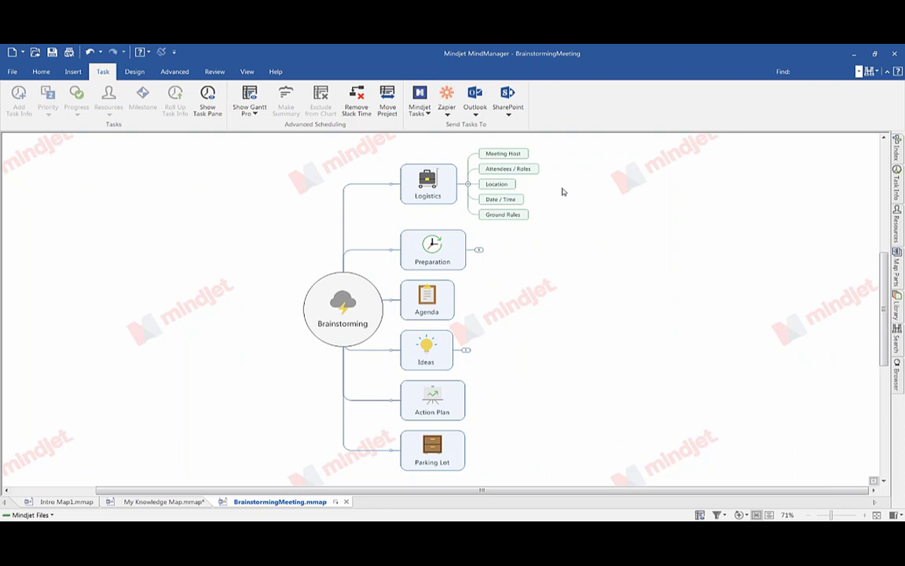
# Step: Add a subtopic with the host's name under Meeting Host in the Logistics branch
pyautogui.scroll(2, 561, 192)
pyautogui.click(518, 219)
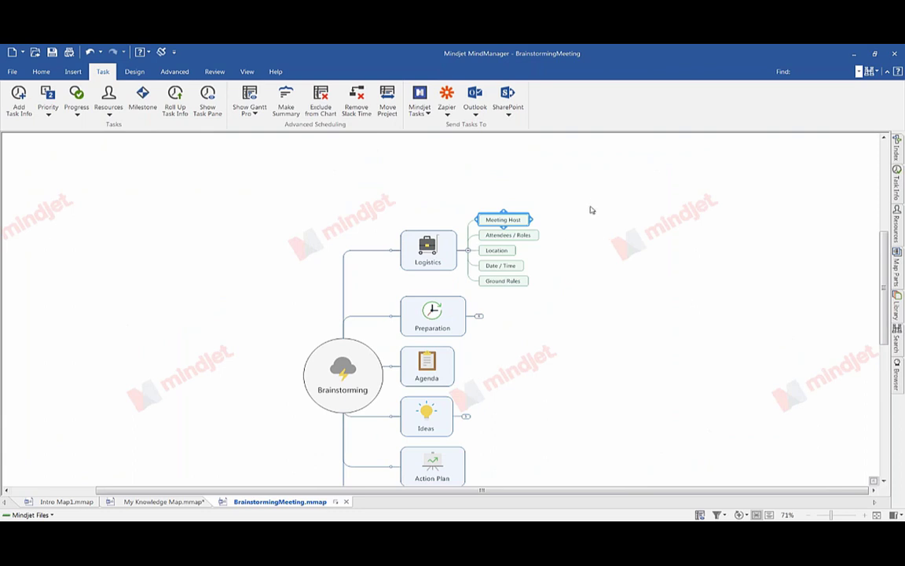
pyautogui.press('Insert')
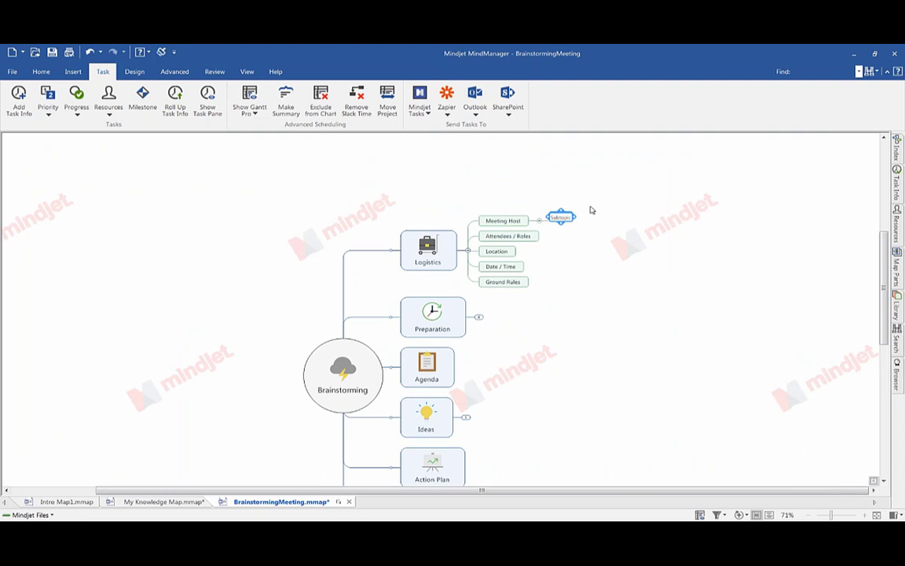
pyautogui.write('Aaron')
pyautogui.press('Return')
# Step: Add three attendees under Attendees / Roles, each by name with the roles Head of Engineering, Head of Marketing and Head of R&D
pyautogui.click(536, 236)
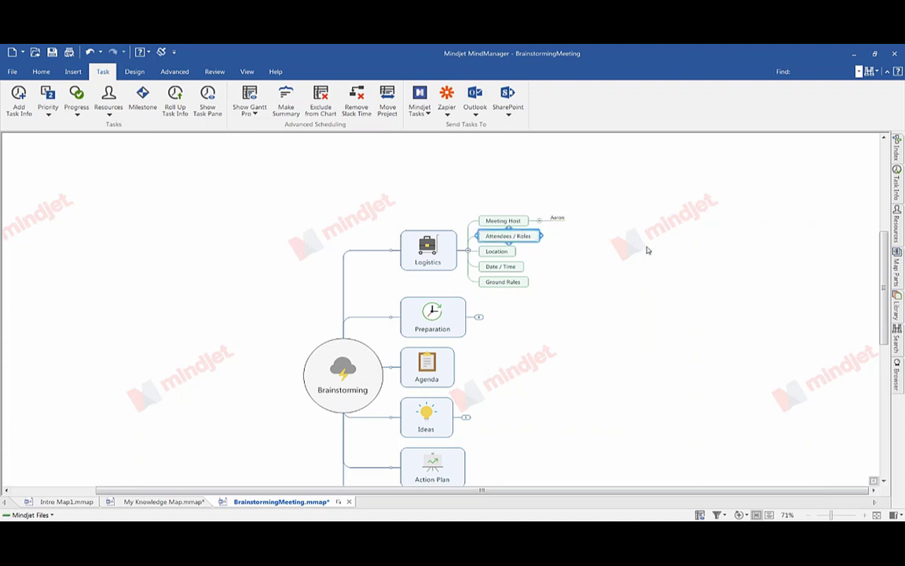
pyautogui.press('Insert')
pyautogui.write('Sally')
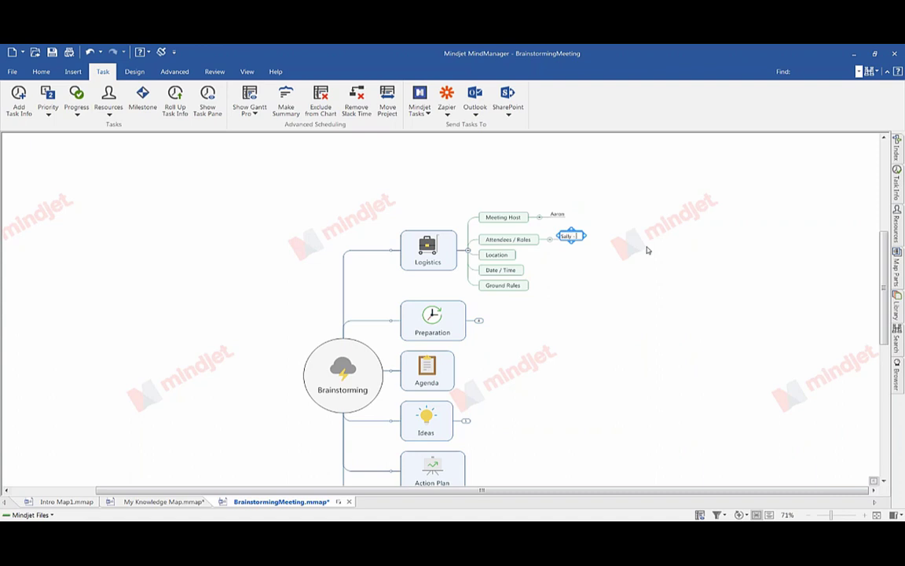
pyautogui.write(' - Head of Engine')
pyautogui.write('ering')
pyautogui.press('Return')
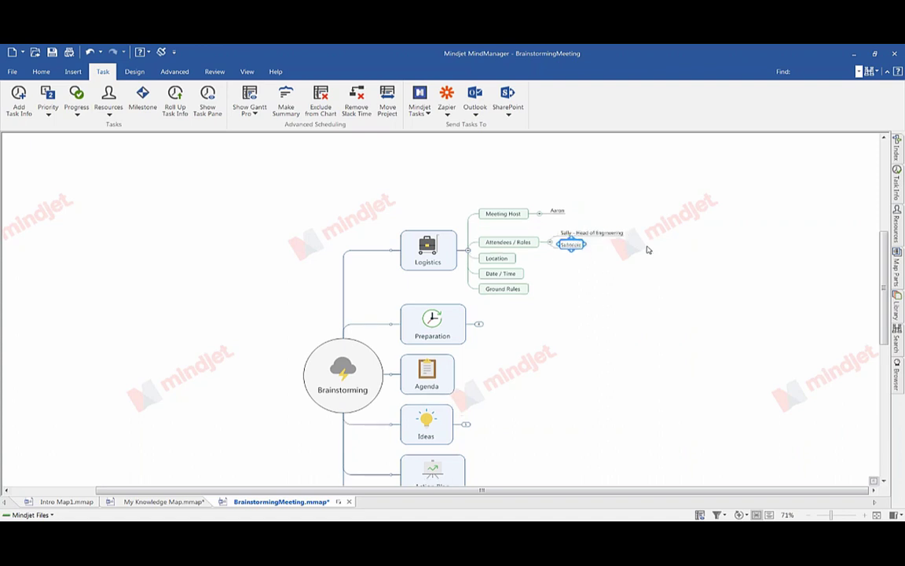
pyautogui.write('Sue - Head of Marketing')
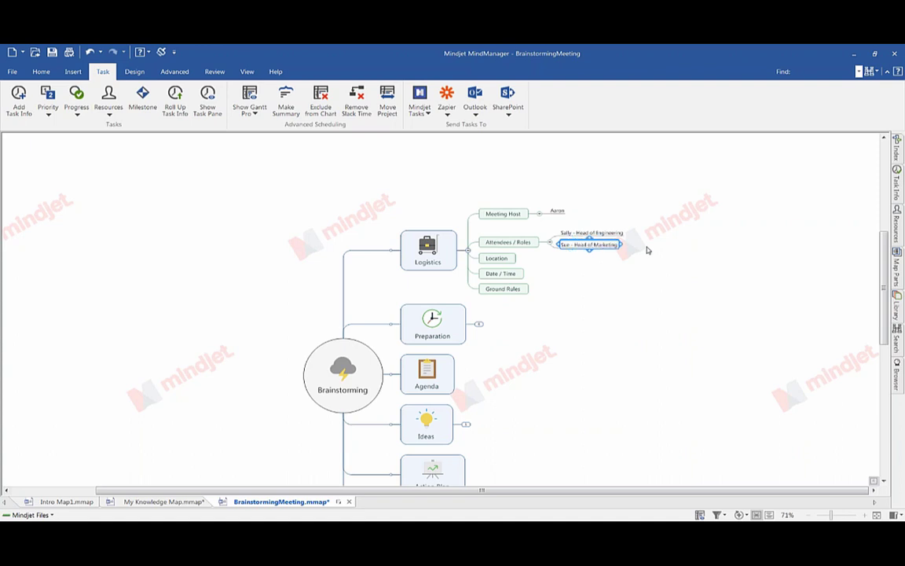
pyautogui.press('Return')
pyautogui.write('Steven')
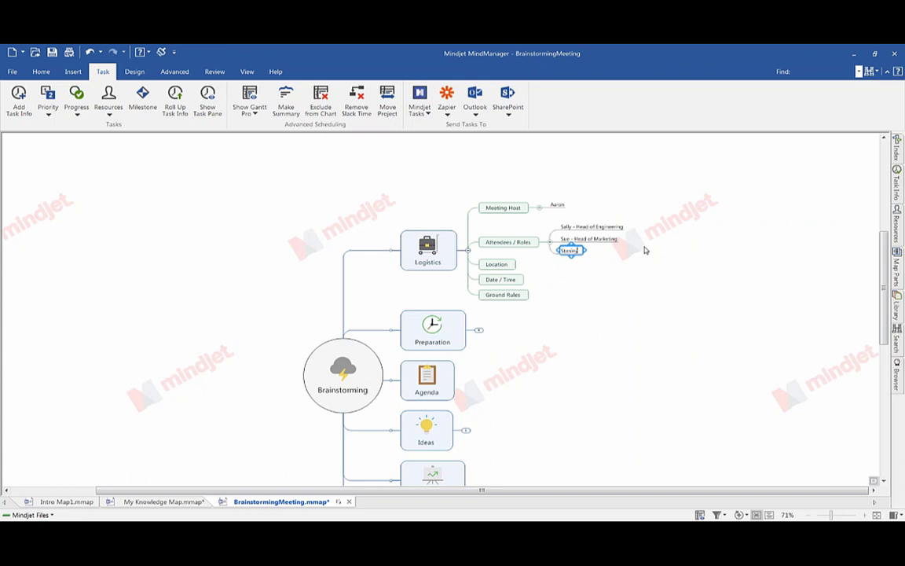
pyautogui.write(' - Head of R&D')
pyautogui.click(642, 250)
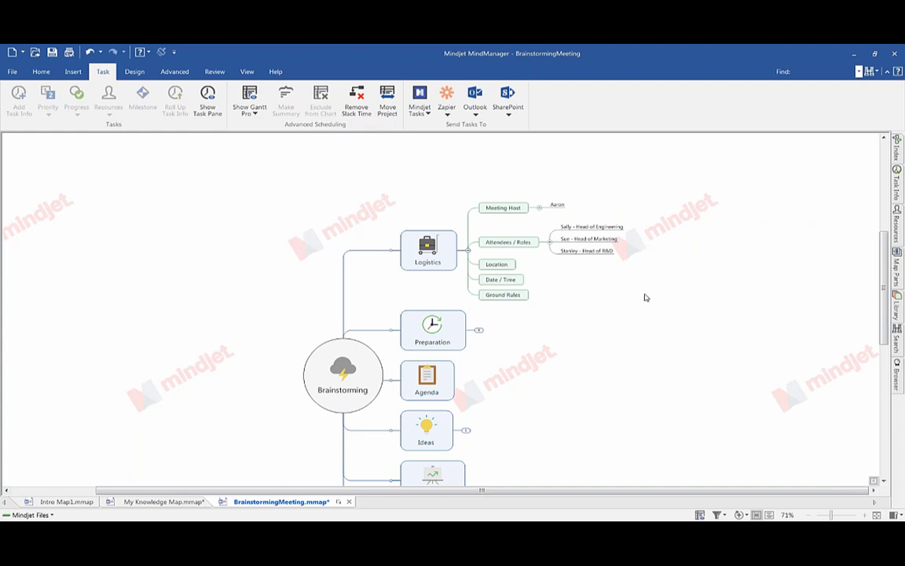
# Step: Add the subtopic Room 101 under Location in the Logistics branch
pyautogui.click(503, 267)
pyautogui.press('Insert')
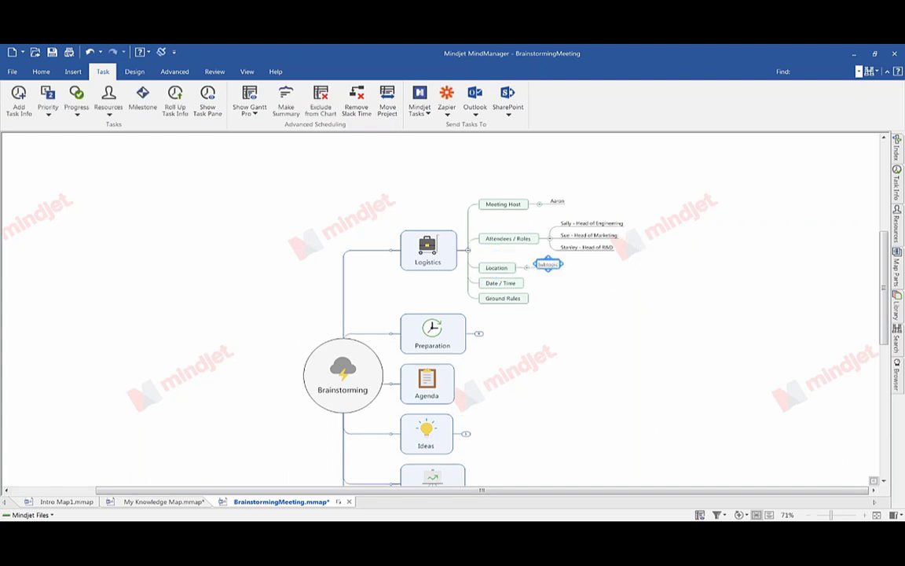
pyautogui.write('Room 101')
# Step: Add the meeting date 24/01/2017 as a subtopic under Date / Time
pyautogui.click(502, 283)
pyautogui.press('Insert')
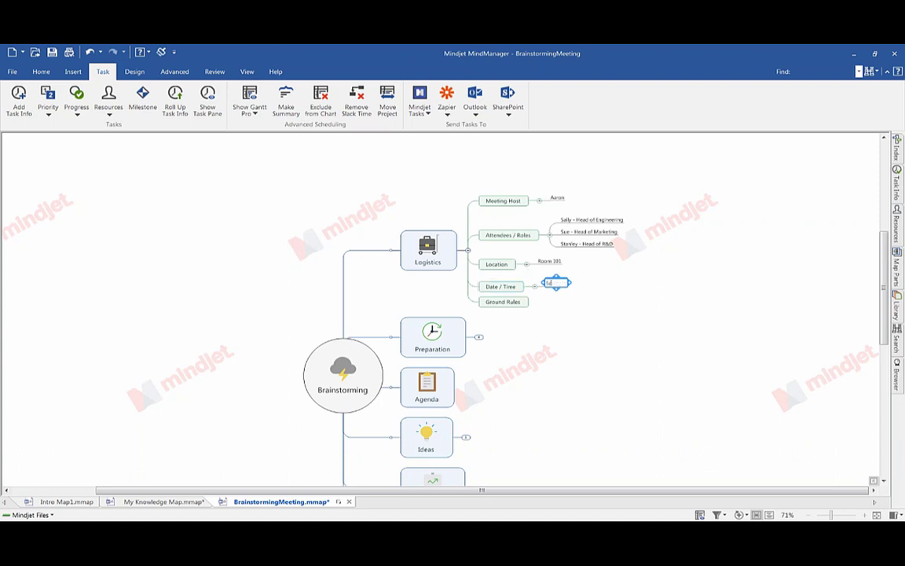
pyautogui.write('Today')
pyautogui.write(' 24/01/')
pyautogui.write('2018')
pyautogui.press('BackSpace')
pyautogui.press('BackSpace')
pyautogui.press('BackSpace')
pyautogui.press('BackSpace')
pyautogui.press('BackSpace')
pyautogui.press('BackSpace')
pyautogui.press('BackSpace')
pyautogui.press('Return')
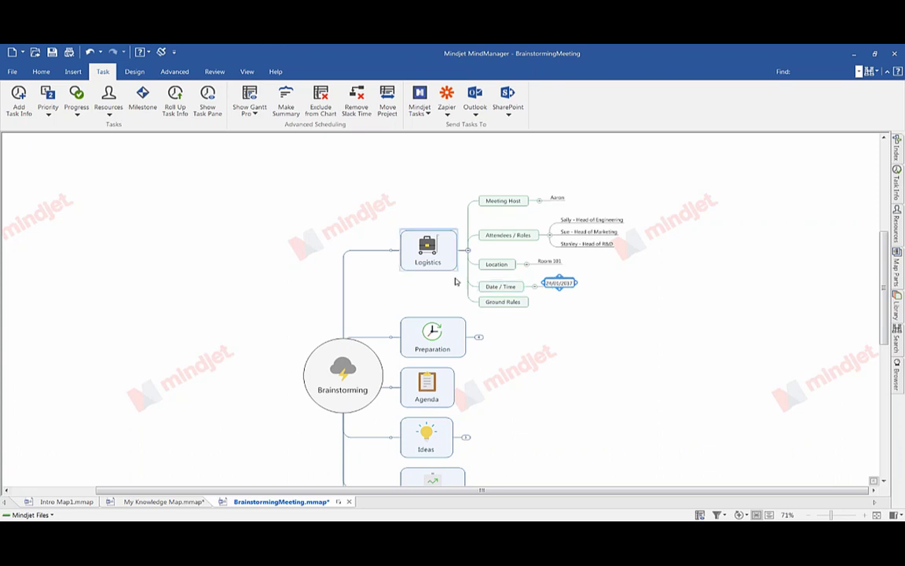
# Step: Add three subtopics under Ground Rules: "Minimum of 3 ideas", "No talking over others" and "One speaker at a time"
pyautogui.click(514, 302)
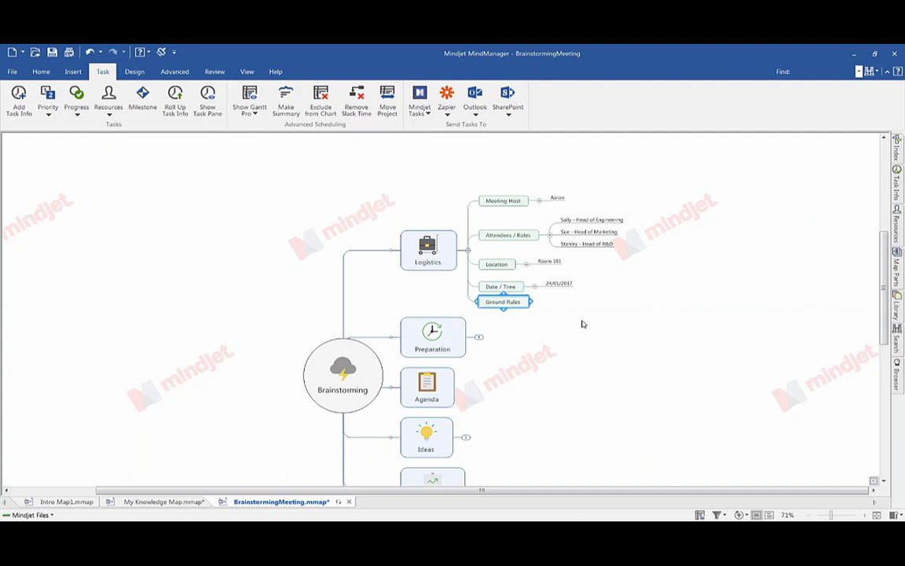
pyautogui.press('Insert')
pyautogui.write('Minimi')
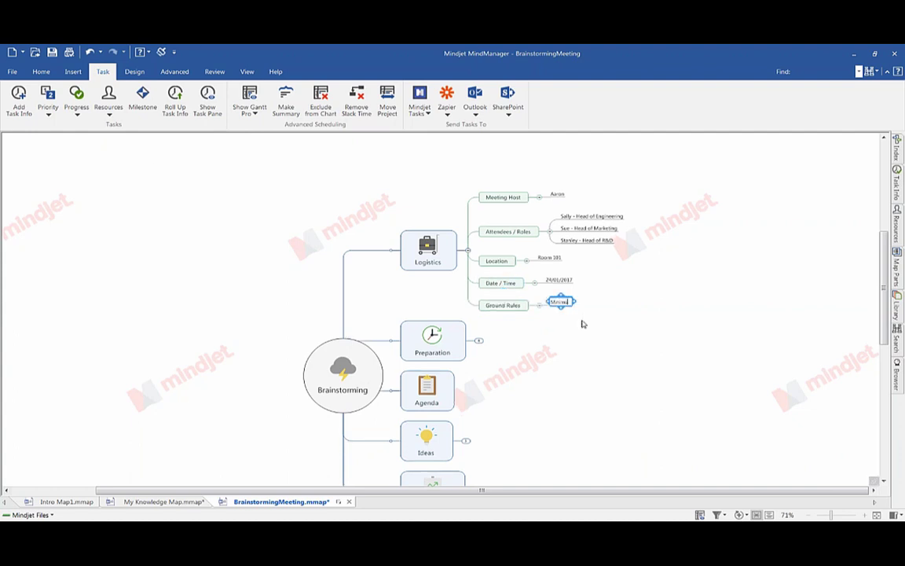
pyautogui.press('BackSpace')
pyautogui.write('um of 3 ideas')
pyautogui.press('Return')
pyautogui.write('No')
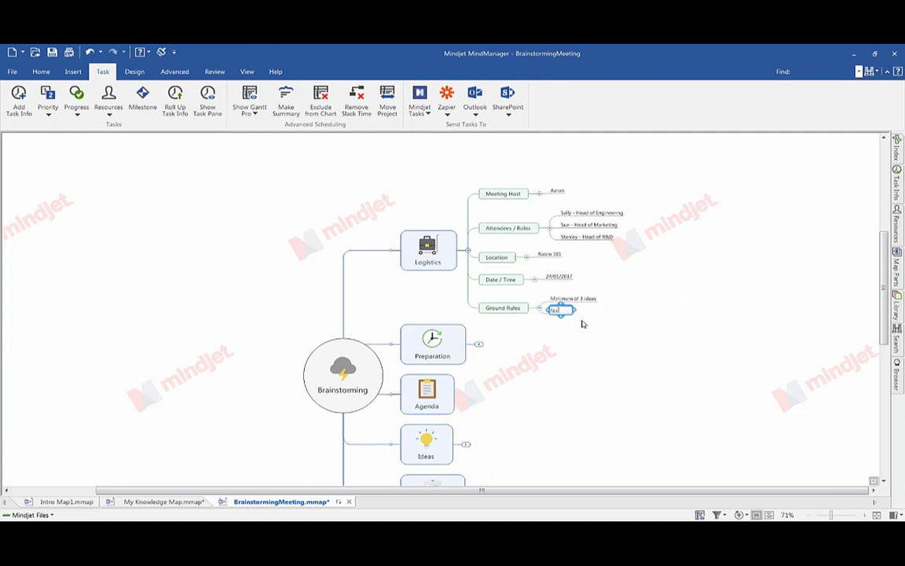
pyautogui.write(' talking over others')
pyautogui.press('Return')
pyautogui.write('One spe')
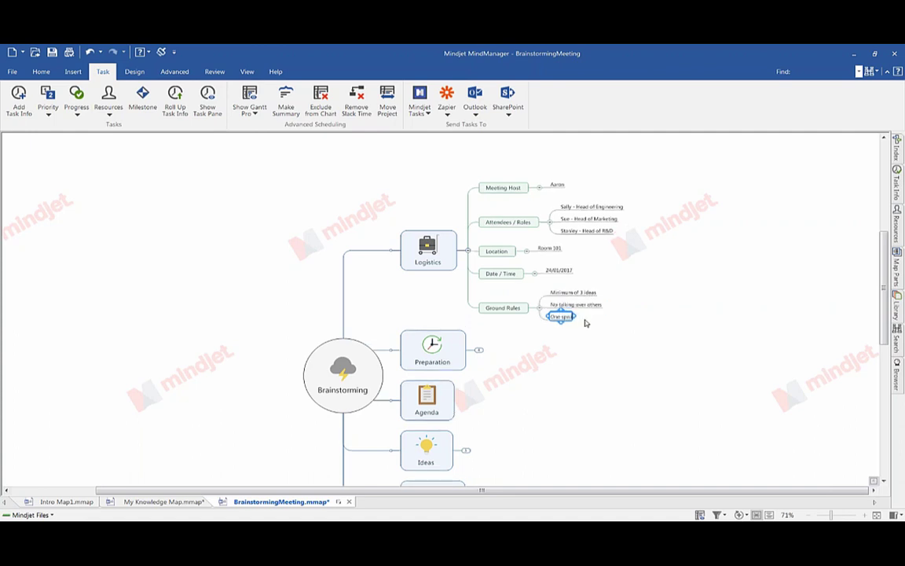
pyautogui.write('aker at a time')
pyautogui.press('Return')
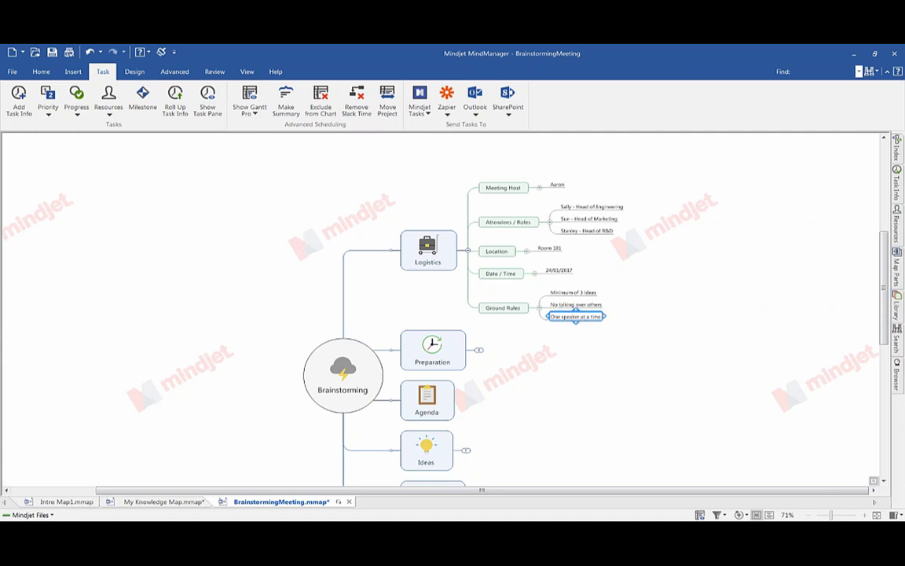
pyautogui.click(697, 331)
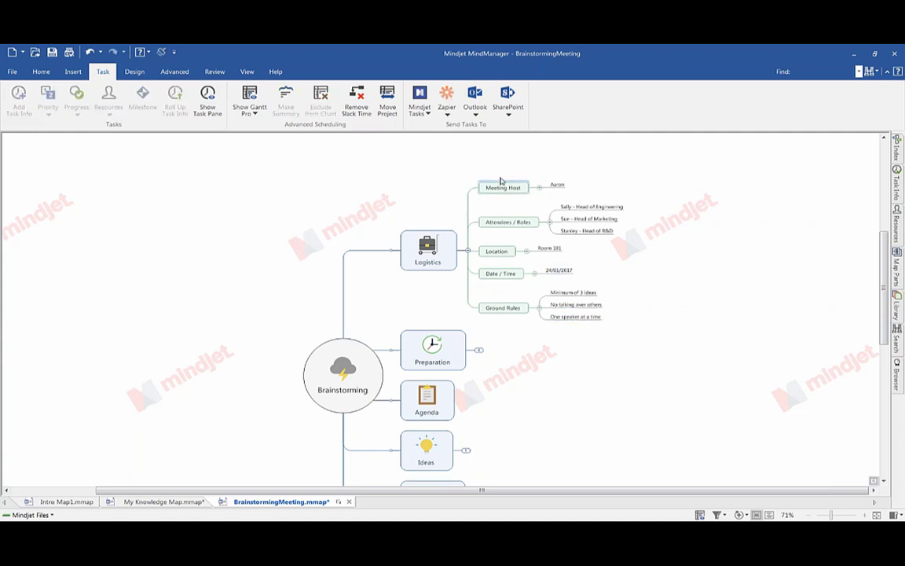
pyautogui.scroll(3, 697, 334)
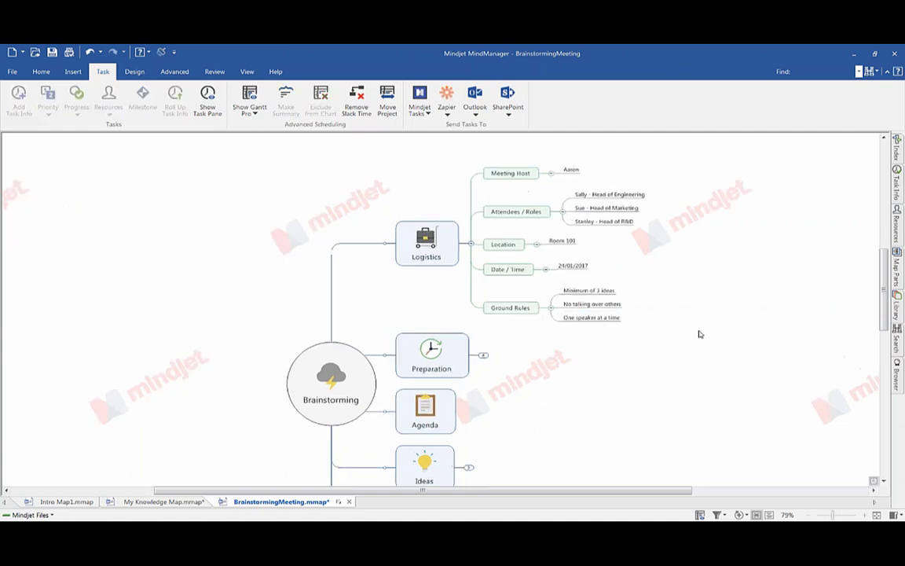
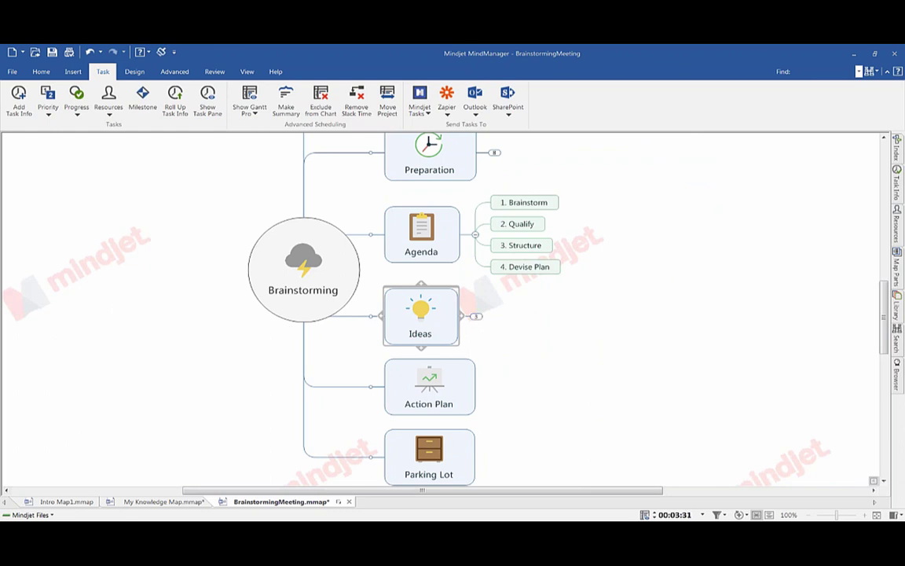
# Step: Expand the Ideas topic and insert a new idea topic directly after Idea 1
pyautogui.click(616, 360)
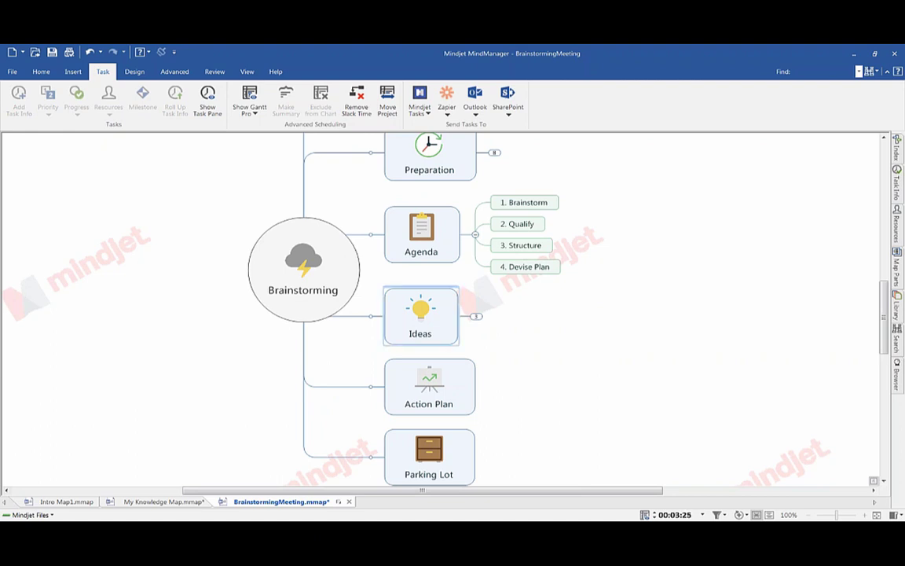
pyautogui.click(476, 316)
pyautogui.click(528, 296)
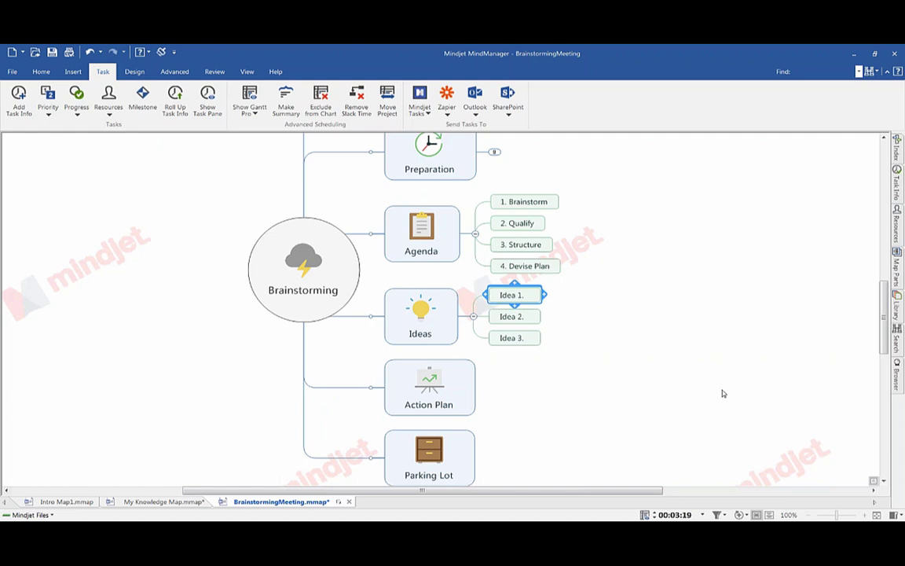
pyautogui.press('F2')
pyautogui.write('Water')
pyautogui.press('BackSpace')
pyautogui.press('BackSpace')
pyautogui.press('BackSpace')
pyautogui.press('BackSpace')
pyautogui.press('BackSpace')
pyautogui.press('Return')
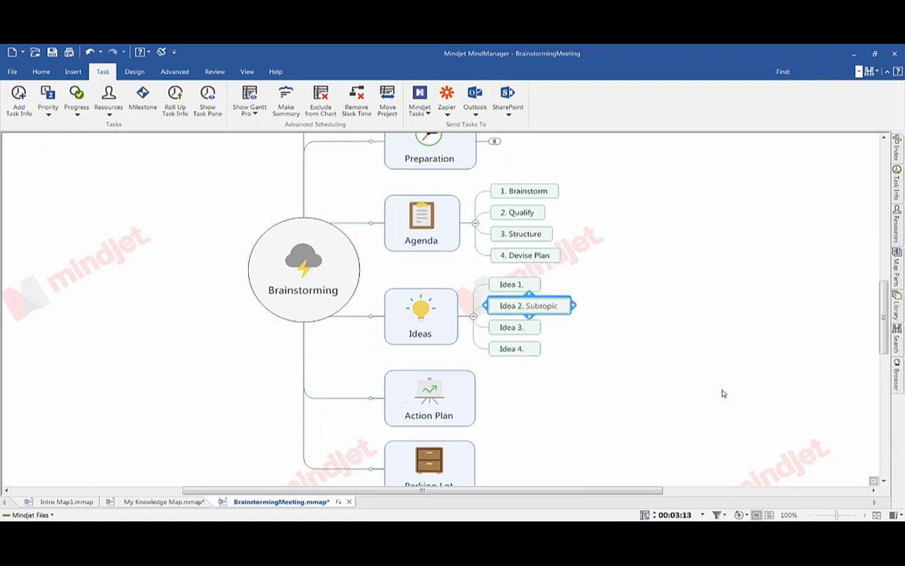
# Step: Add the subtopics Water pistol under Idea 1, Action figure under Idea 2 and Bike under Idea 3
pyautogui.click(519, 286)
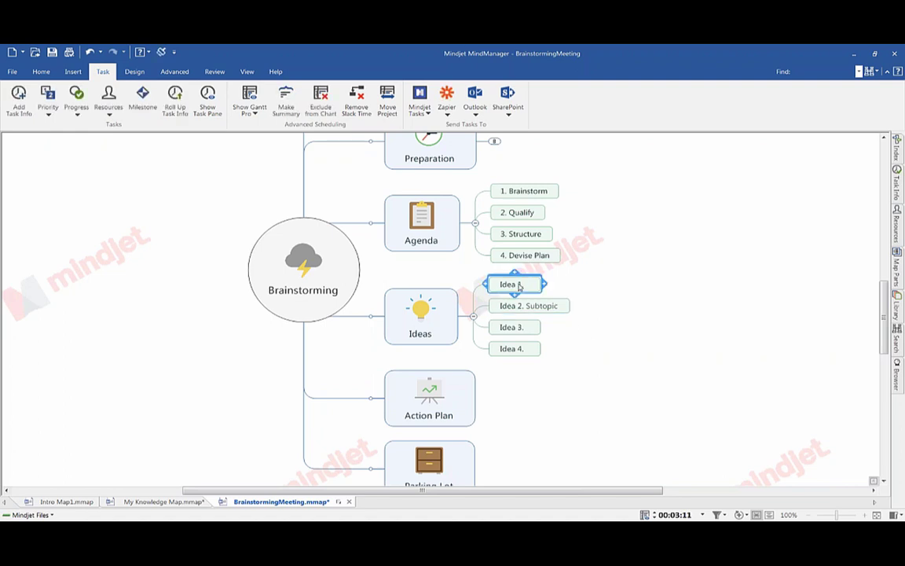
pyautogui.press('Insert')
pyautogui.write('Water')
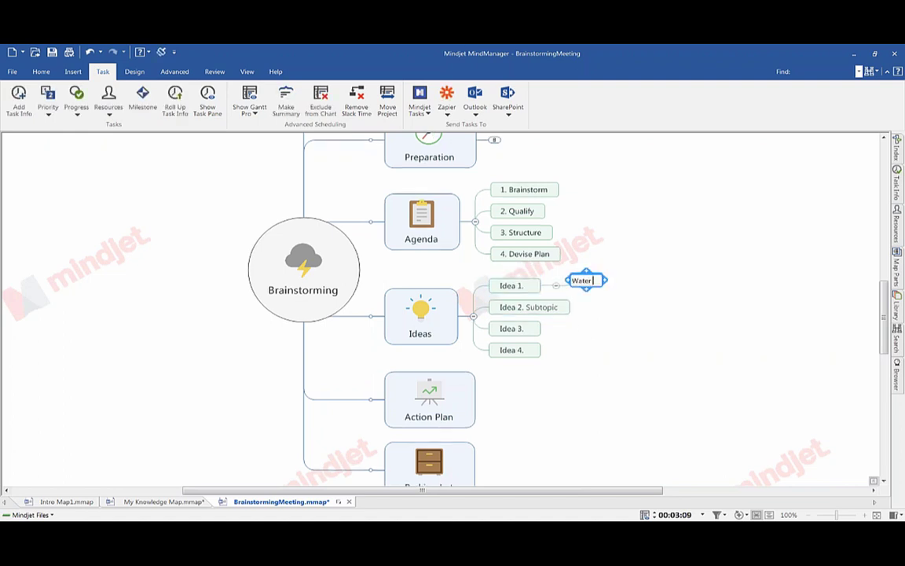
pyautogui.write(' pistol')
pyautogui.click(528, 307)
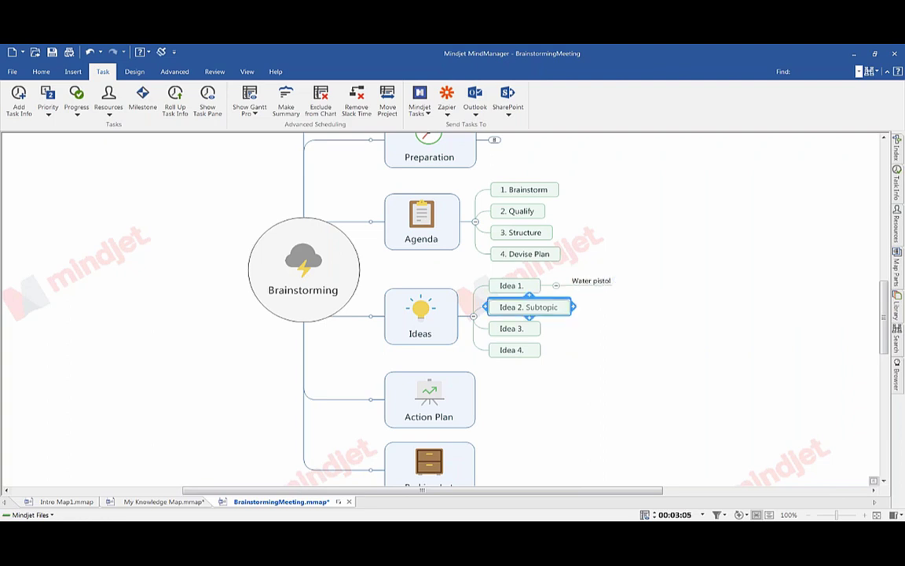
pyautogui.press('Insert')
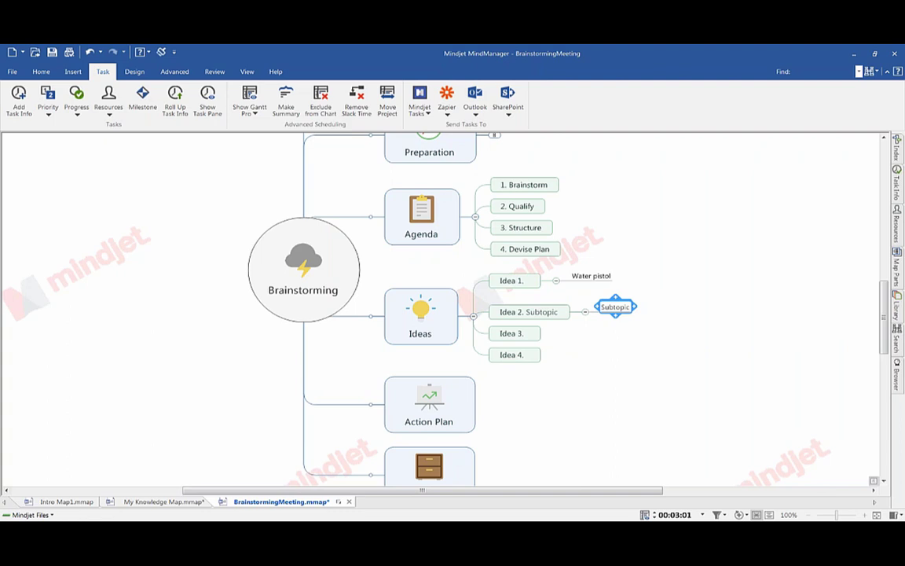
pyautogui.write('Action figure')
pyautogui.click(533, 335)
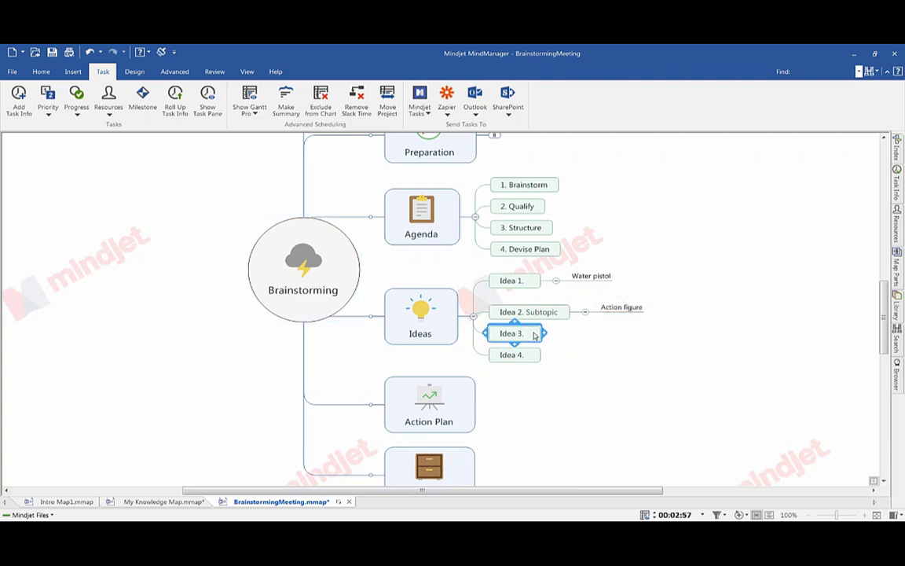
pyautogui.press('Insert')
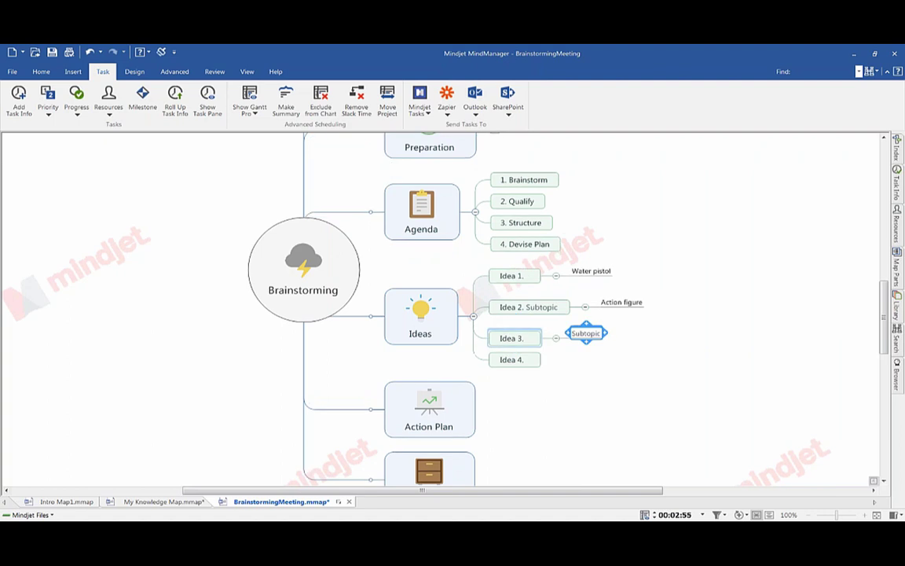
pyautogui.write('Bike')
pyautogui.click(691, 301)
# Step: Add three subtopics under Water pistol: "Make blue one for boys", "Red one for girls" and "Yellow for both"
pyautogui.click(606, 268)
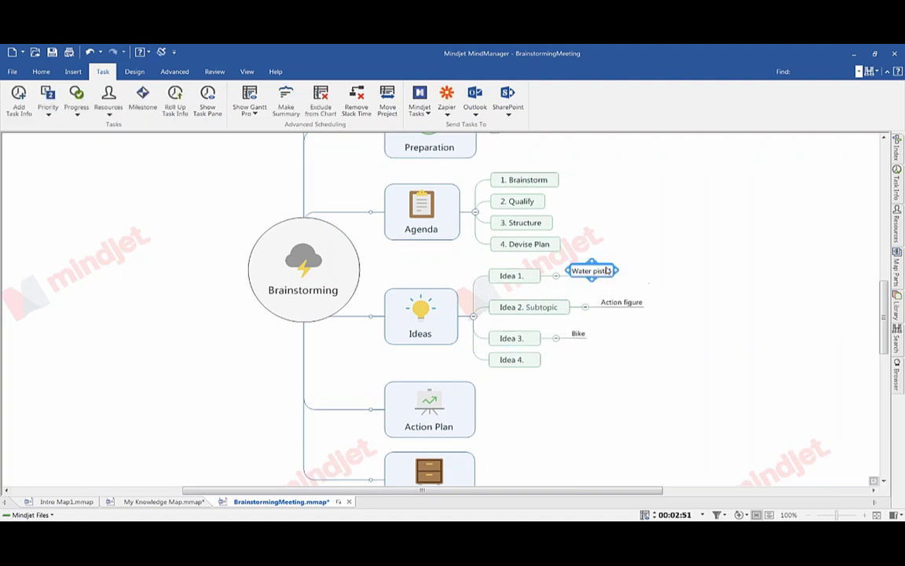
pyautogui.click(724, 268)
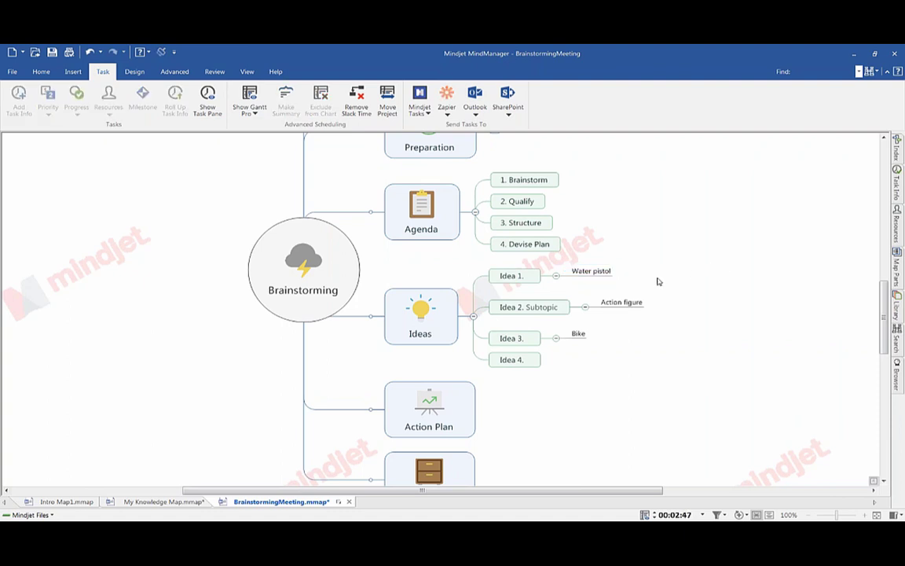
pyautogui.click(591, 271)
pyautogui.press('Insert')
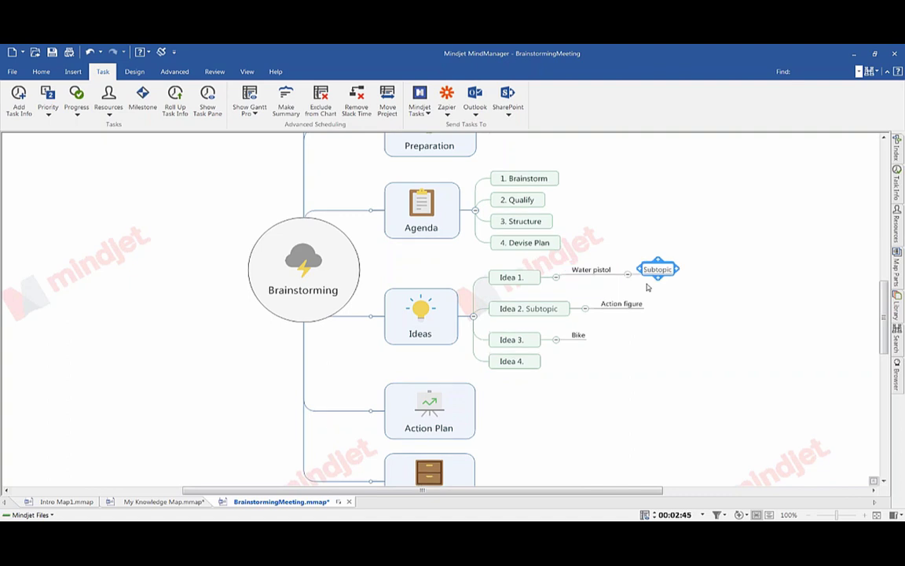
pyautogui.write('Make blue one for boys')
pyautogui.press('Return')
pyautogui.press('Return')
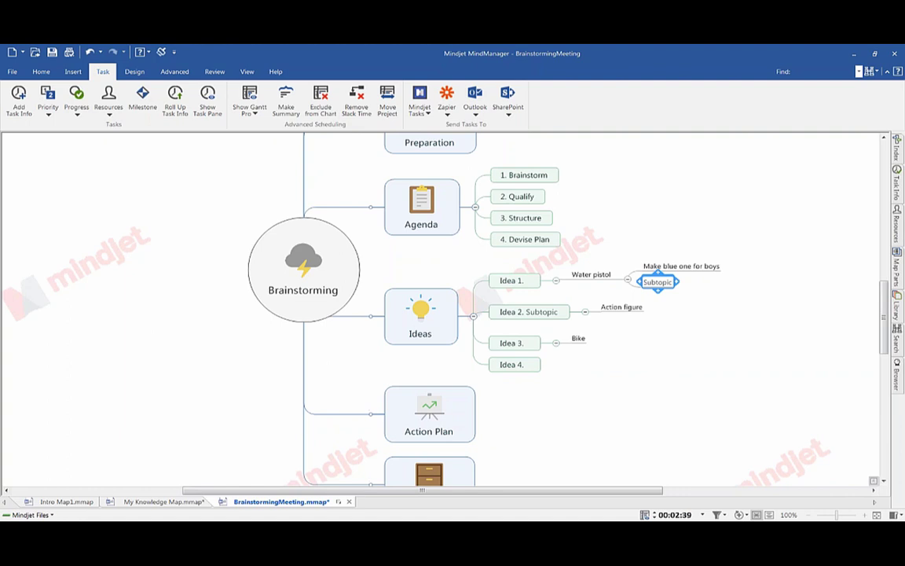
pyautogui.write('Red one for girls')
pyautogui.press('Return')
pyautogui.press('Return')
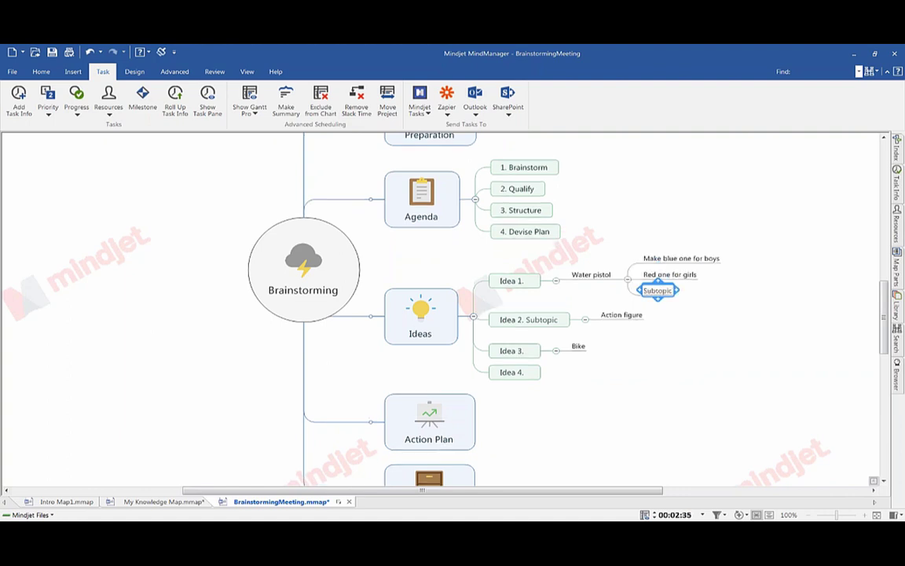
pyautogui.write('Yellow for both')
pyautogui.press('Return')
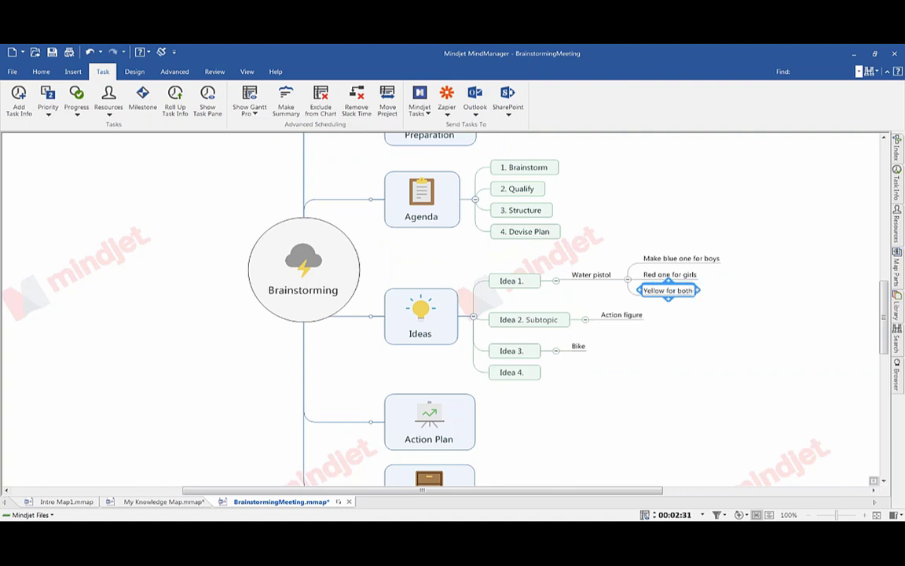
pyautogui.click(715, 375)
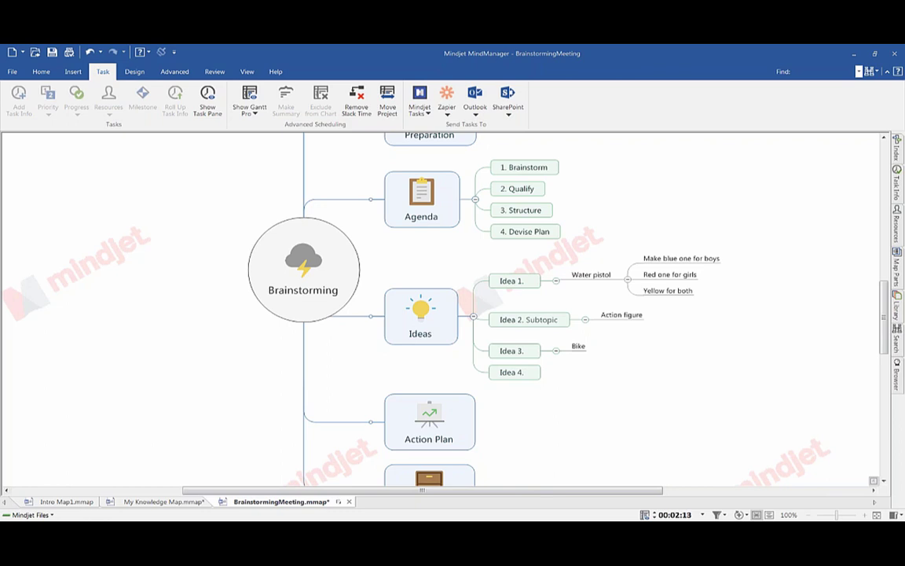
# Step: Add DUMMY SPREADSHEET.xlsx as a link under "Make blue one for boys" and preview the colour figures in the linked spreadsheet
pyautogui.moveTo(573, 247); pyautogui.dragTo(707, 267)
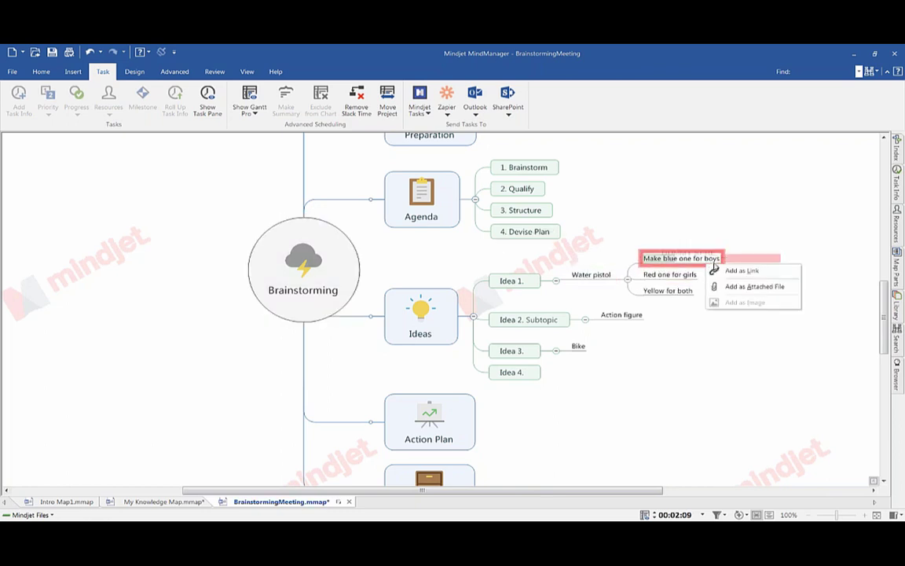
pyautogui.click(762, 271)
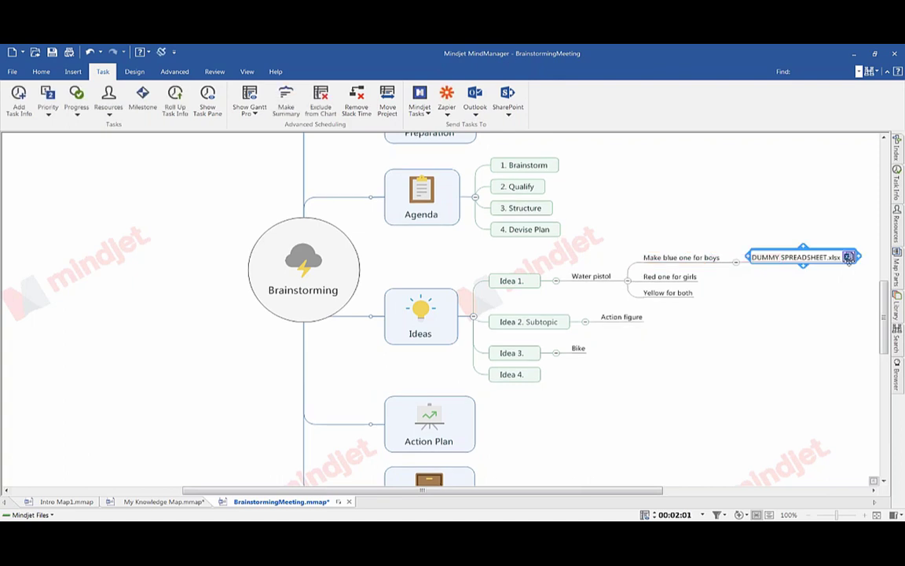
pyautogui.moveTo(849, 257)
pyautogui.click(850, 257)
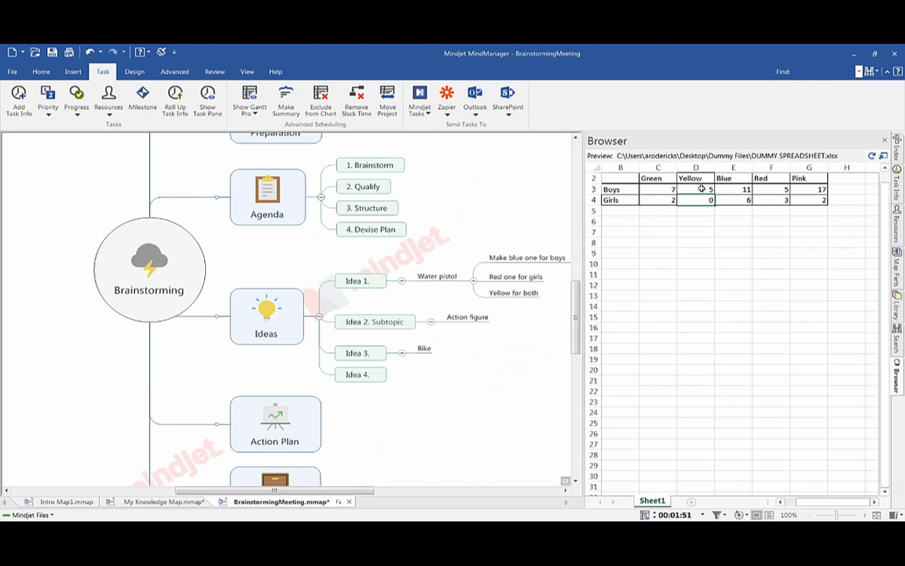
pyautogui.click(818, 191)
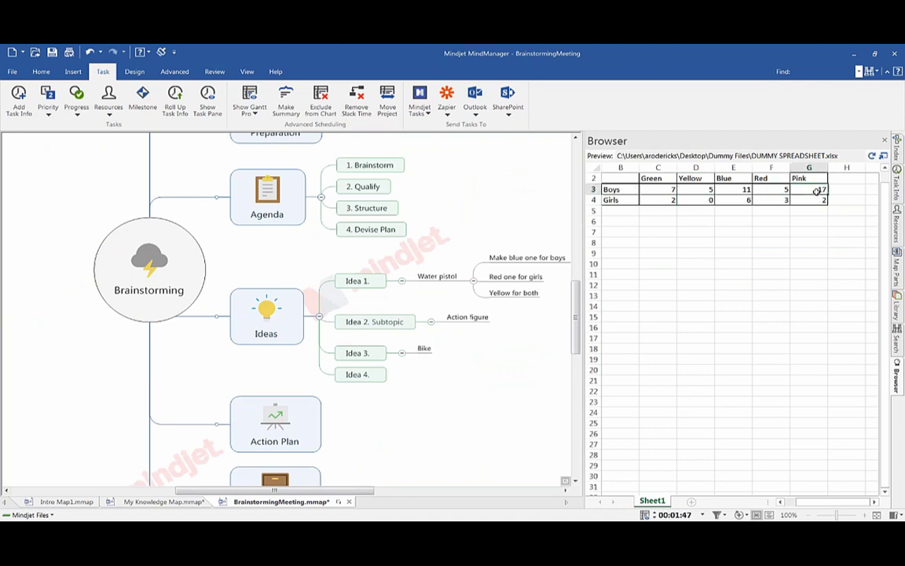
# Step: Reword the first Water pistol subtopic to "Make pink one for boys" and close the spreadsheet preview
pyautogui.click(499, 256)
pyautogui.doubleClick(496, 258)
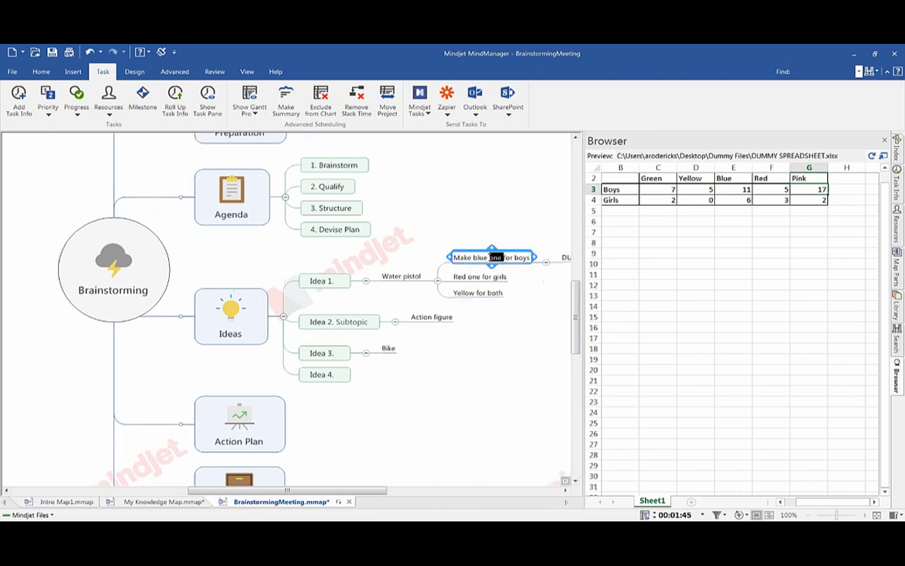
pyautogui.doubleClick(481, 257)
pyautogui.write('pink')
pyautogui.click(523, 312)
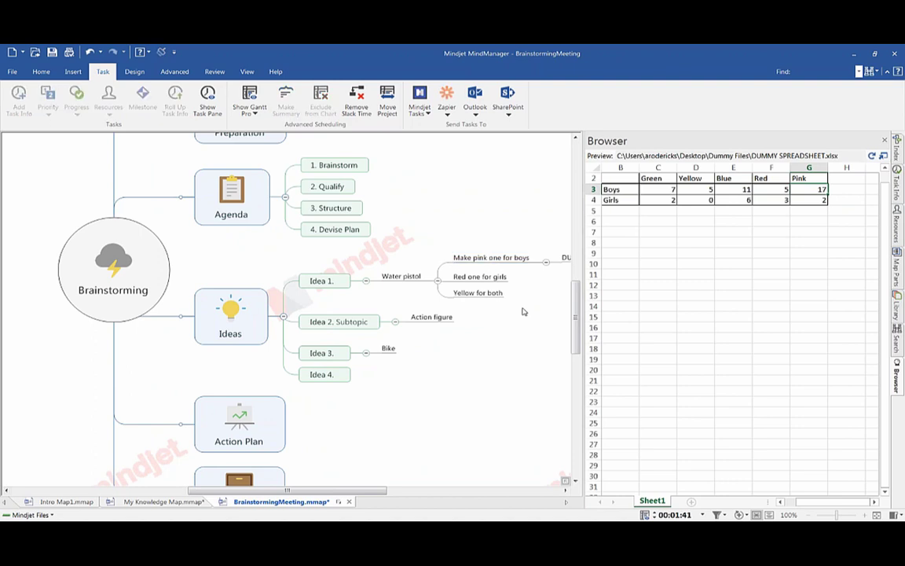
pyautogui.click(883, 139)
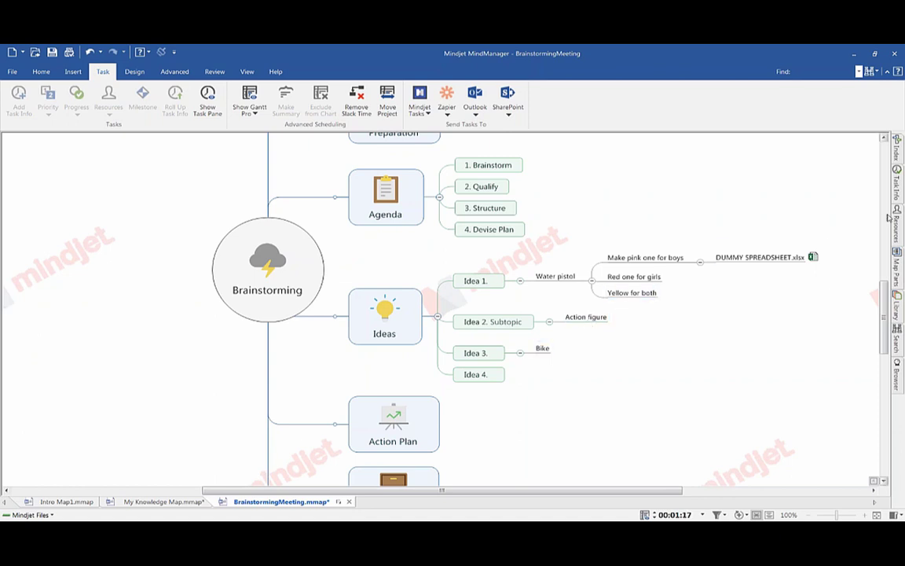
# Step: Show the Flags markers in the Map Index and give "Make pink one for boys" the Yes flag
pyautogui.click(896, 148)
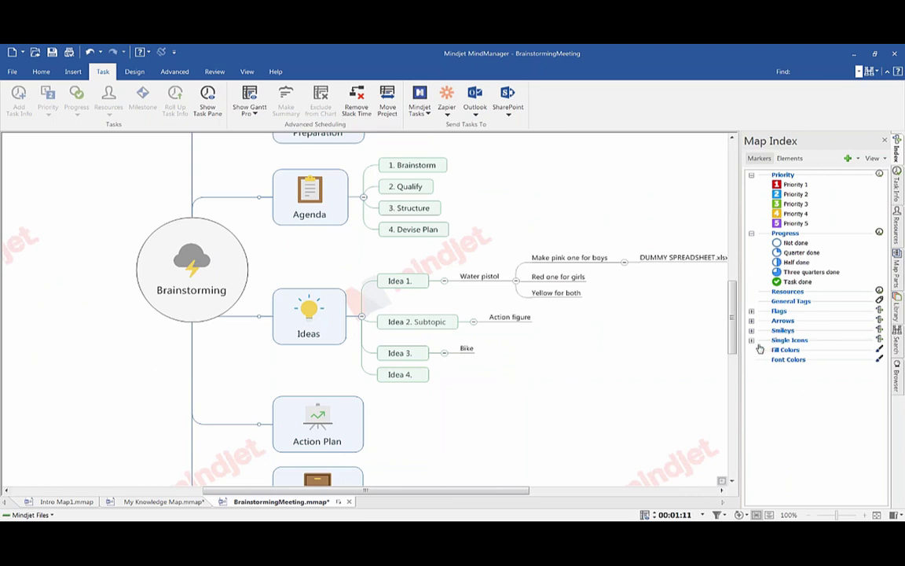
pyautogui.click(752, 312)
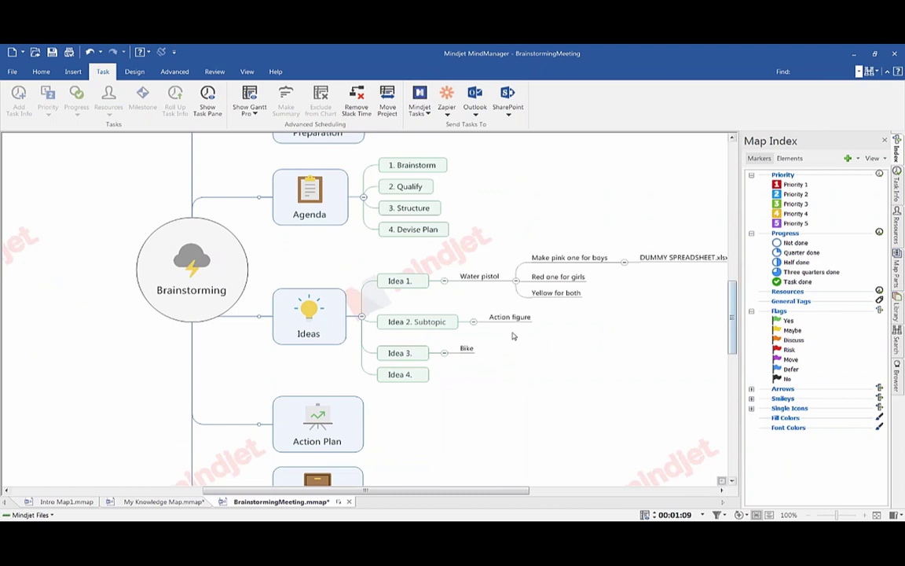
pyautogui.click(584, 263)
pyautogui.click(792, 322)
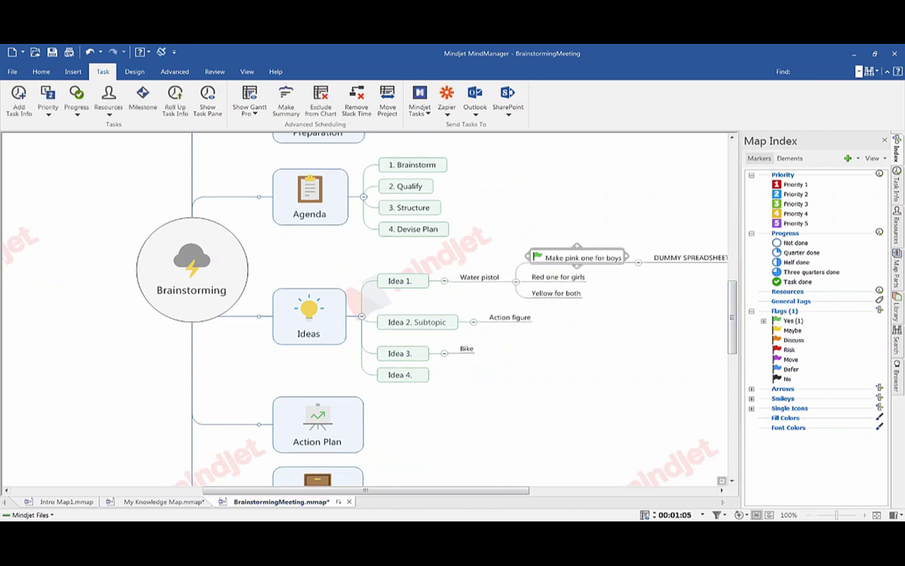
# Step: Mark "Red one for girls" with the Risk flag and "Yellow for both" with the Discuss flag
pyautogui.click(554, 276)
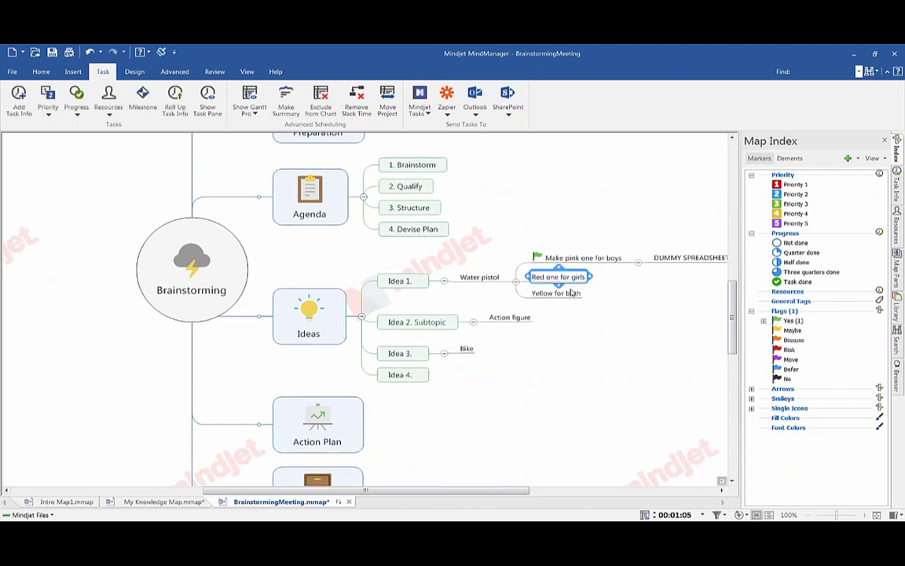
pyautogui.click(789, 349)
pyautogui.click(562, 296)
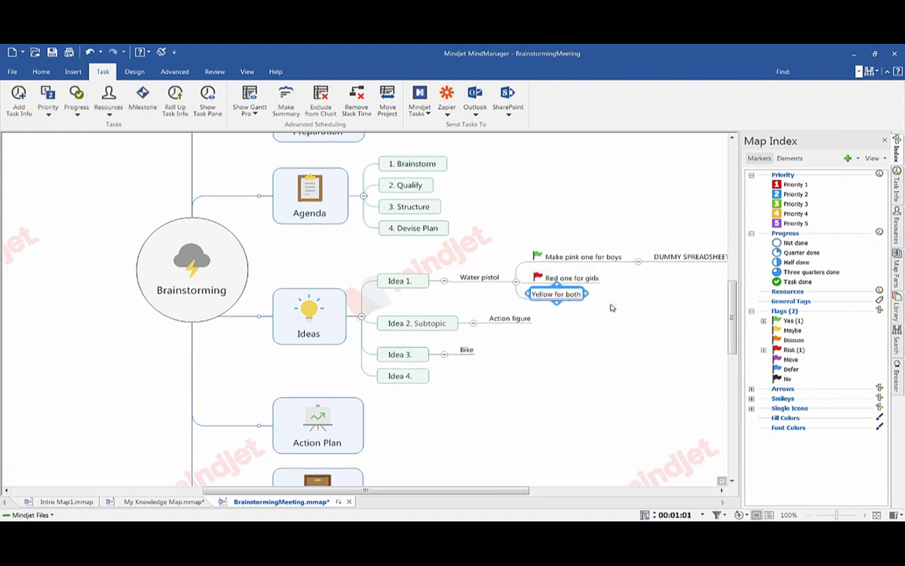
pyautogui.click(795, 341)
pyautogui.click(638, 345)
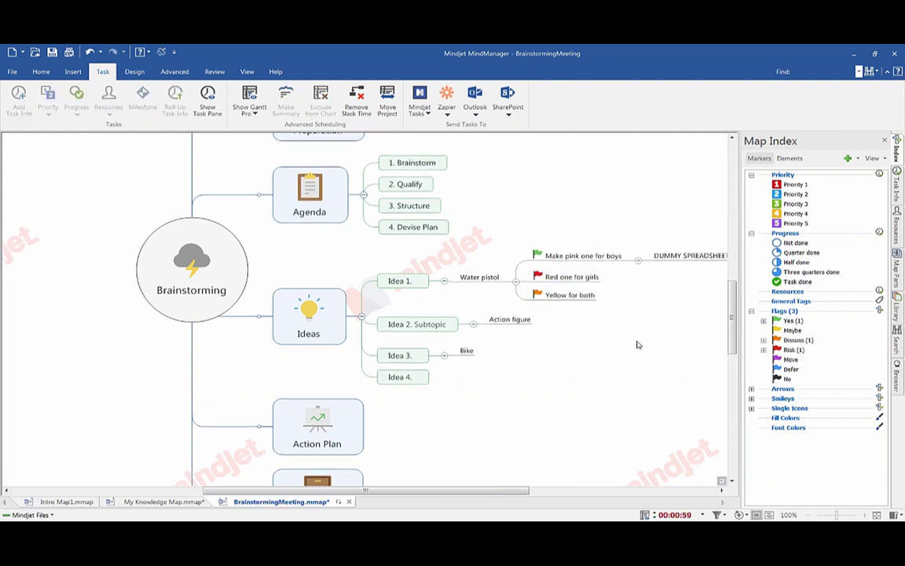
# Step: Copy the Discuss flag from "Yellow for both" to Action figure and give Bike the Yes flag
pyautogui.click(539, 296)
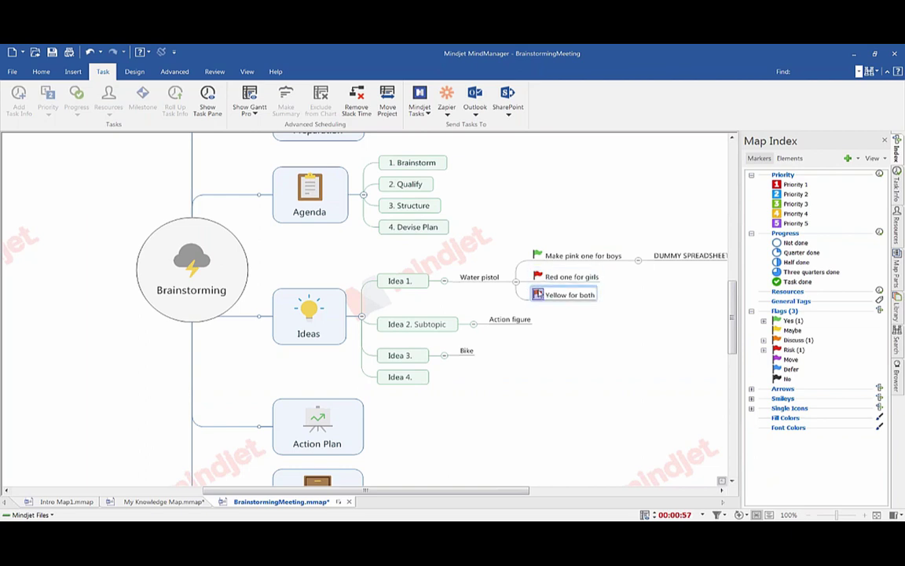
pyautogui.moveTo(538, 294); pyautogui.dragTo(519, 320)
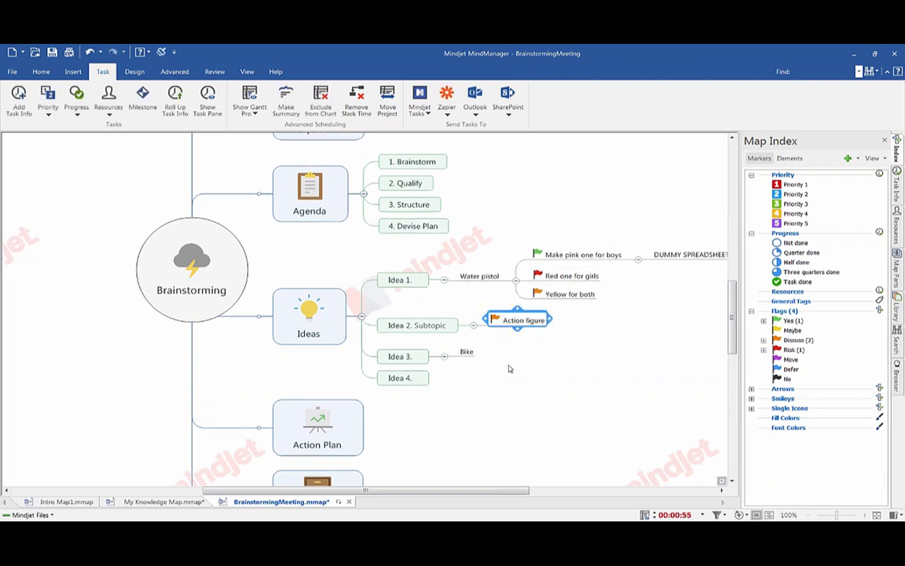
pyautogui.click(467, 351)
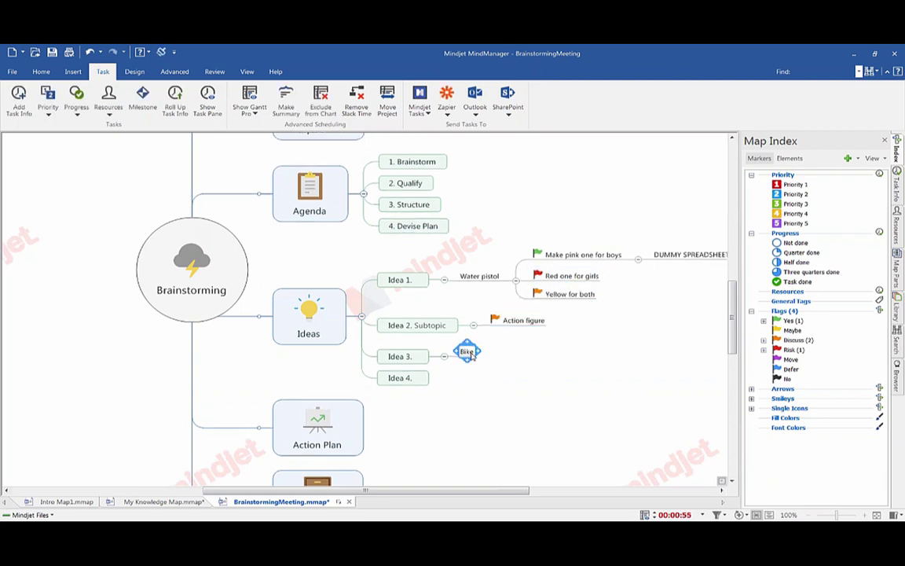
pyautogui.click(792, 320)
pyautogui.click(543, 365)
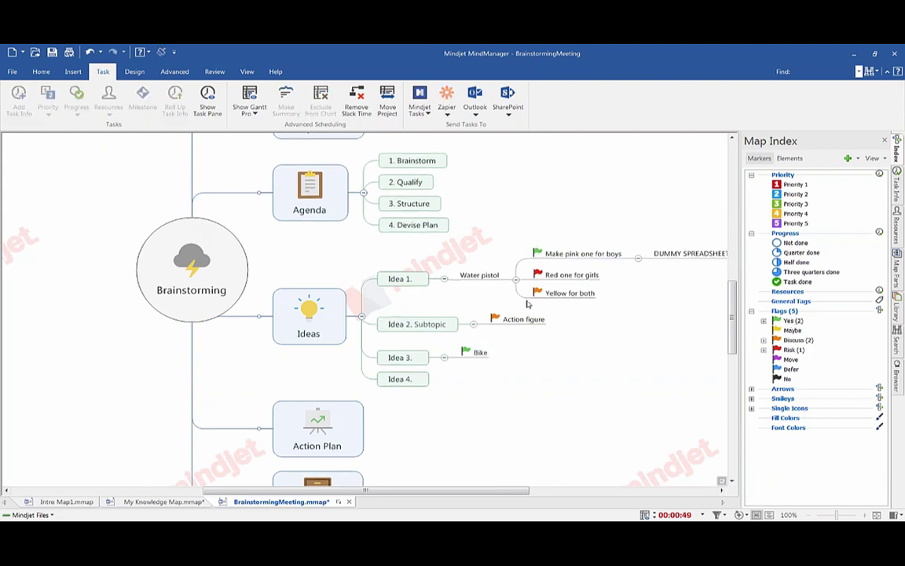
# Step: Cycle the flag on "Make pink one for boys" around to Yes and view the Yes marker's options without choosing any
pyautogui.click(538, 253)
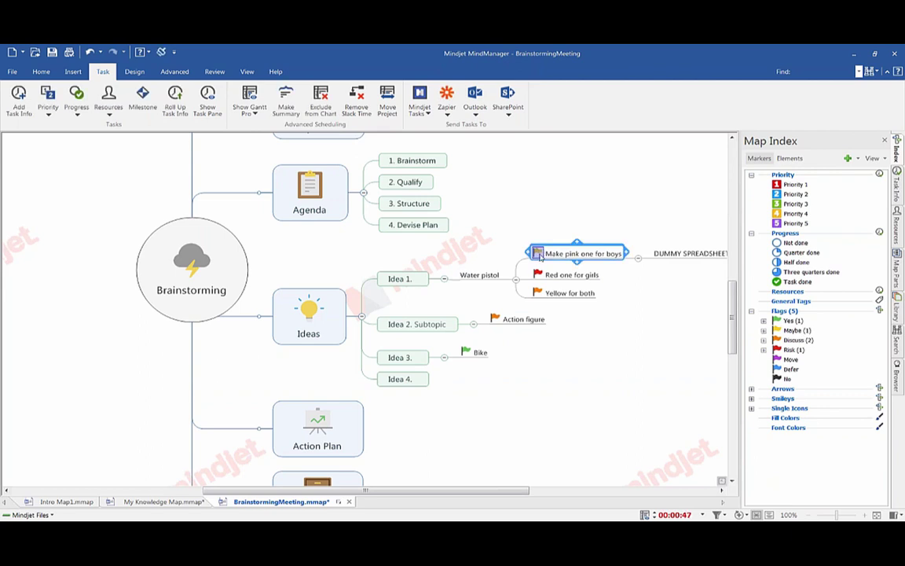
pyautogui.click(538, 253)
pyautogui.click(538, 253)
pyautogui.rightClick(793, 323)
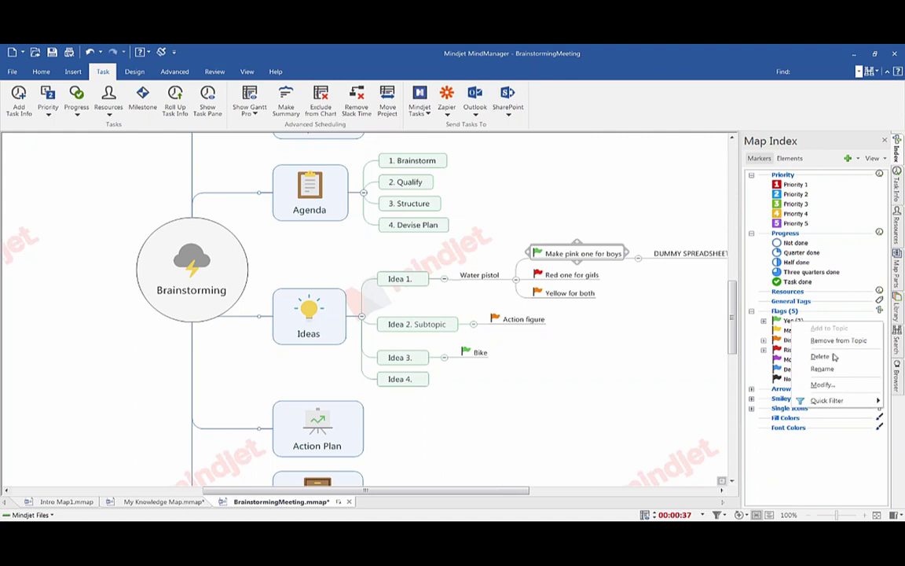
pyautogui.click(664, 396)
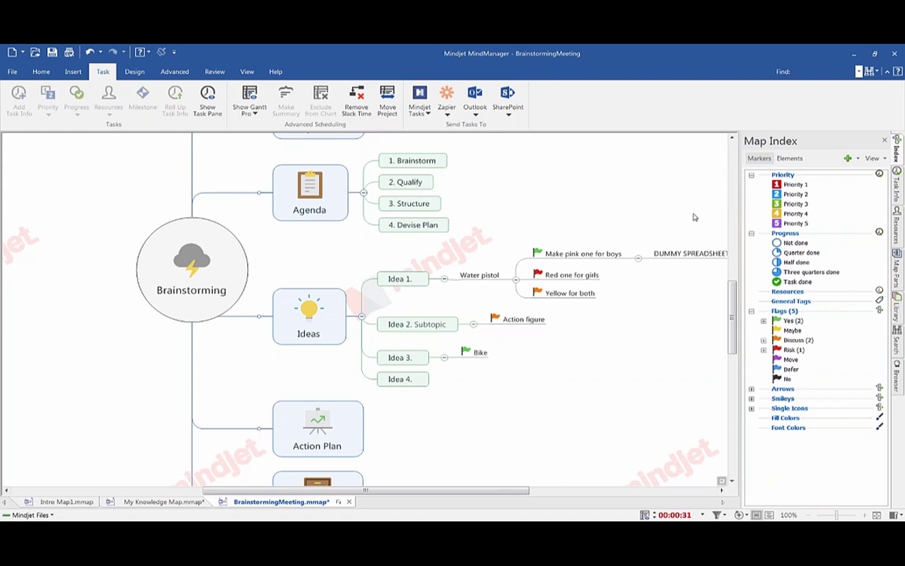
# Step: Close the Map Index and point out the Action Plan topic below Ideas, leaving it deselected
pyautogui.moveTo(511, 495); pyautogui.dragTo(551, 495)
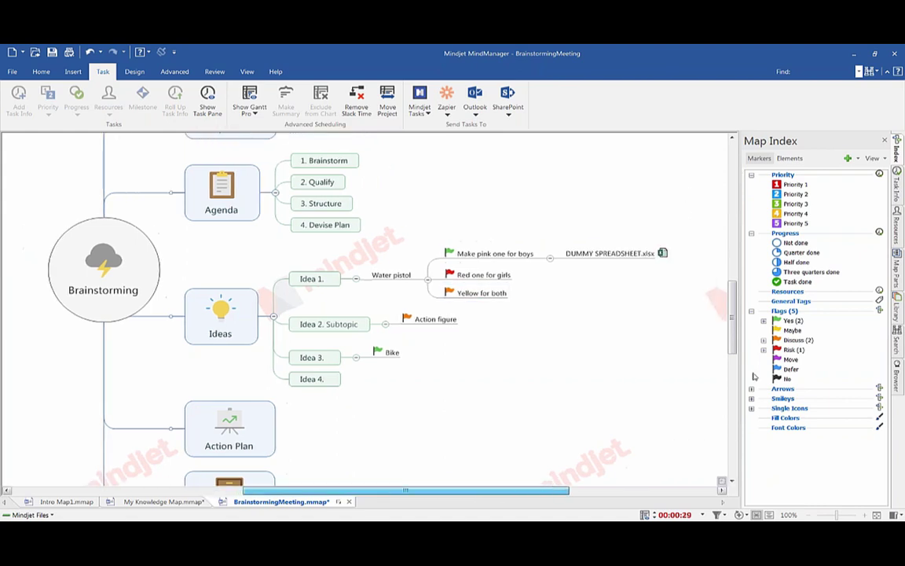
pyautogui.click(885, 140)
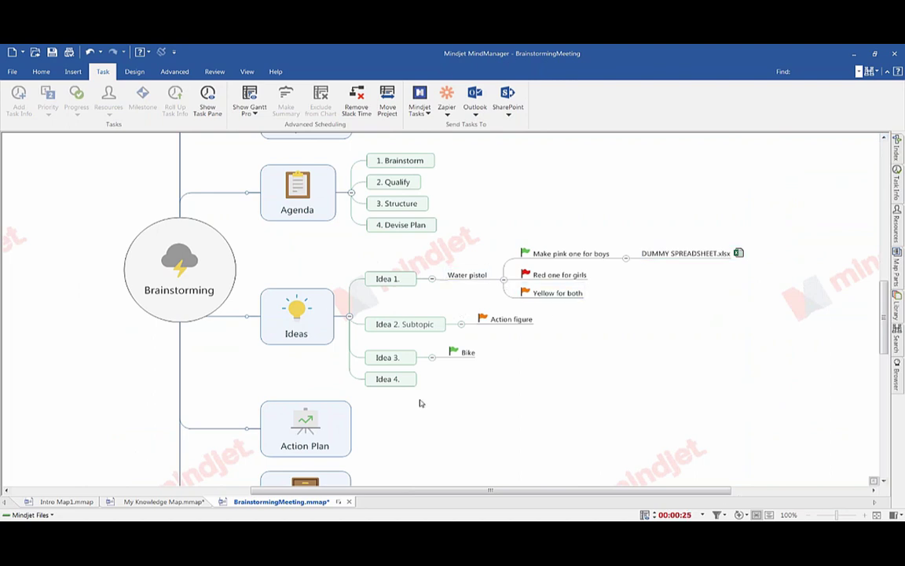
pyautogui.scroll(-2, 375, 393)
pyautogui.click(305, 361)
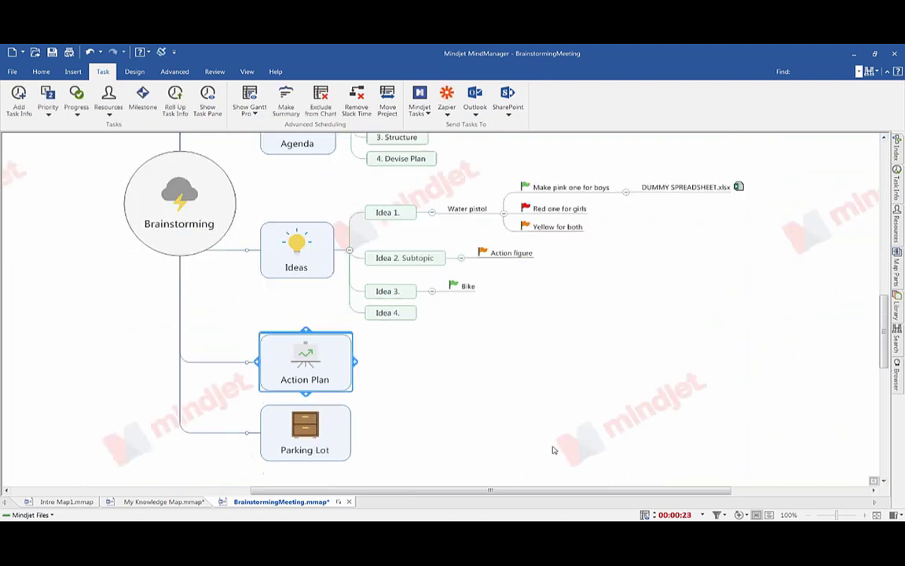
pyautogui.click(495, 355)
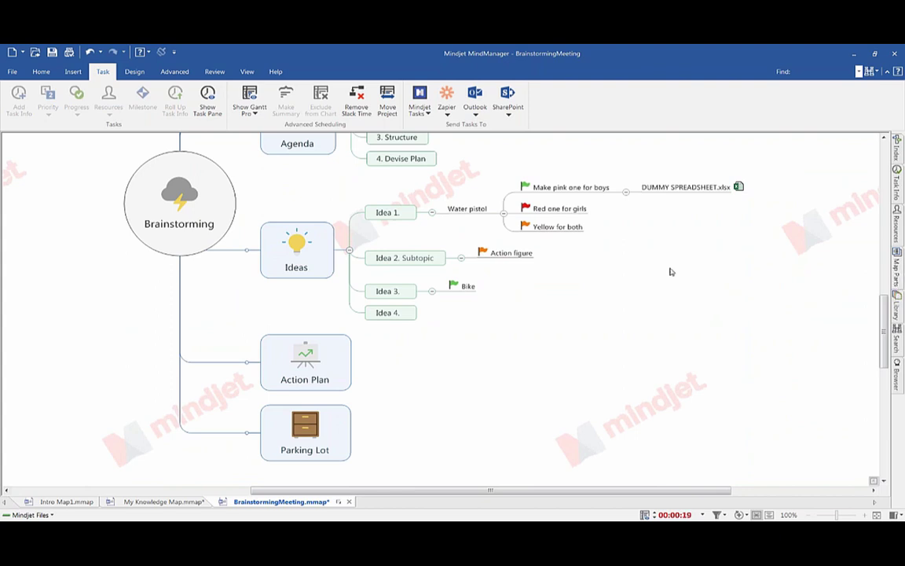
# Step: Open the Map Parts and browse the Brainstorm, Meetings, Miscellaneous, SharePoint and other categories, ending on the Budget part in Projects
pyautogui.click(900, 275)
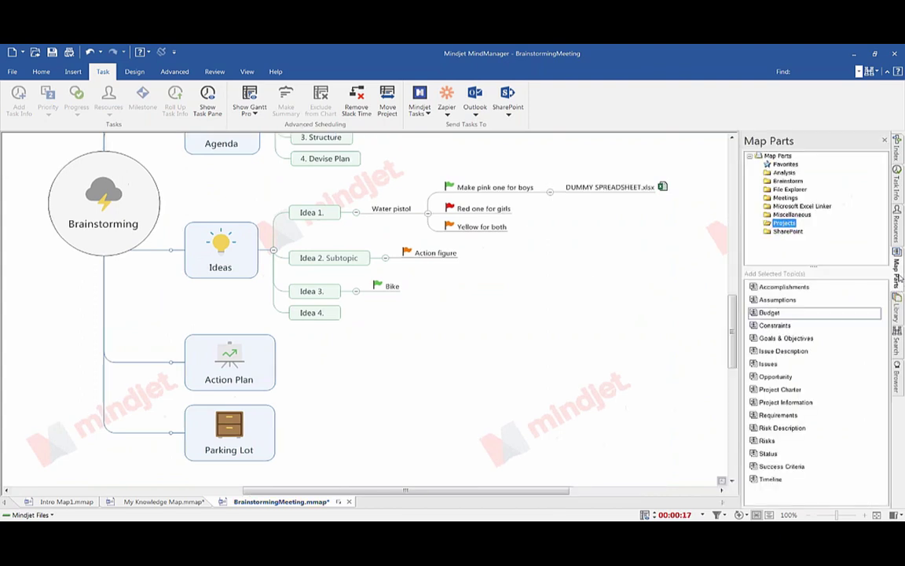
pyautogui.click(788, 180)
pyautogui.click(790, 189)
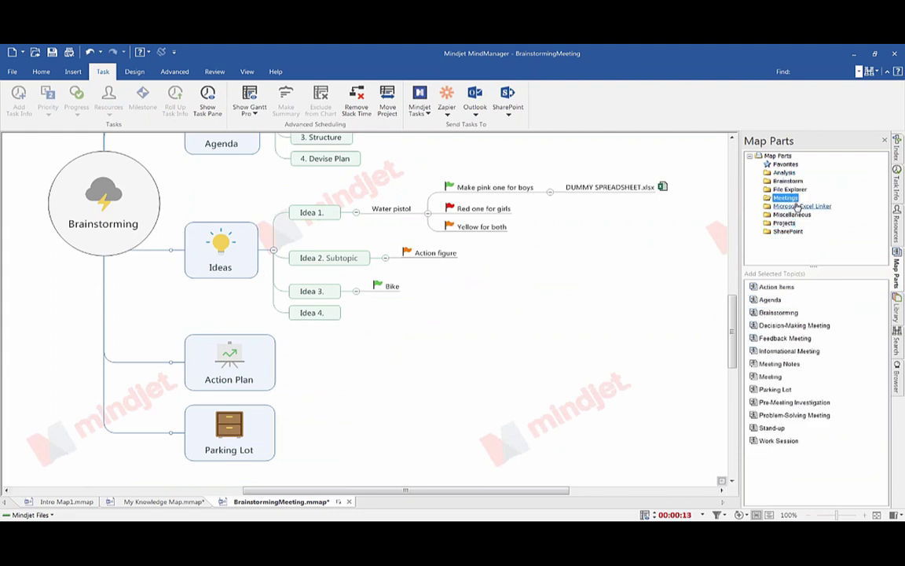
pyautogui.click(797, 206)
pyautogui.click(792, 215)
pyautogui.click(784, 223)
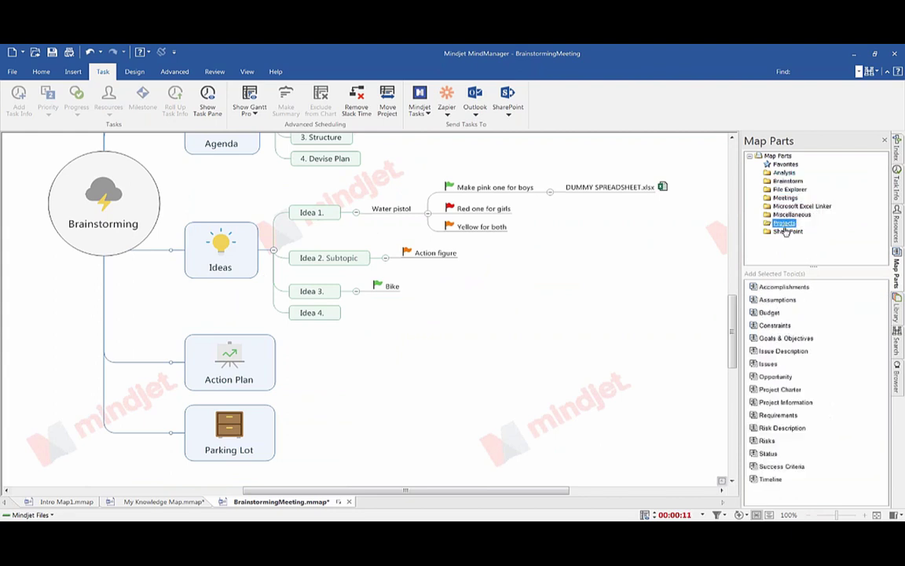
pyautogui.click(786, 231)
pyautogui.click(790, 214)
pyautogui.click(786, 224)
pyautogui.moveTo(758, 315)
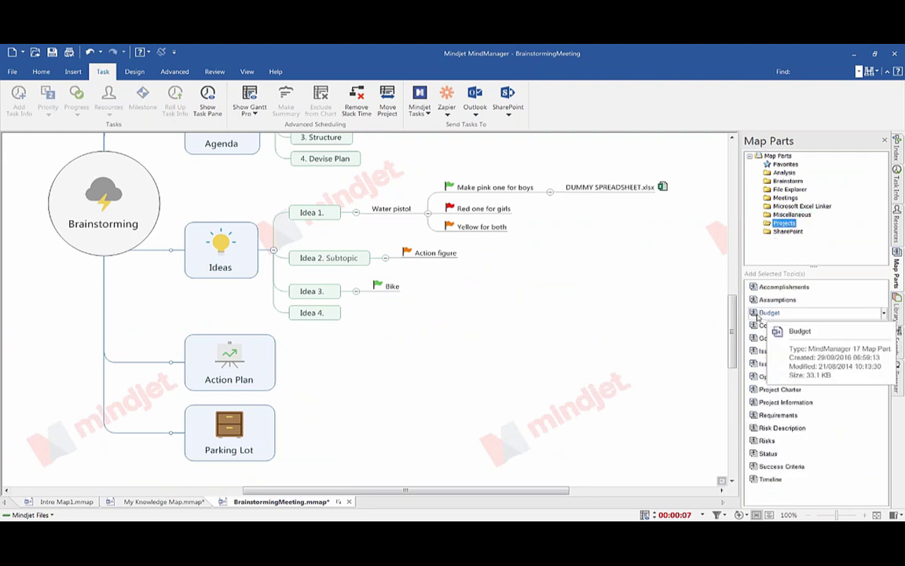
# Step: Collapse the Ideas and Agenda branches, and insert the Budget map part as a main topic between Ideas and Action Plan
pyautogui.click(210, 242)
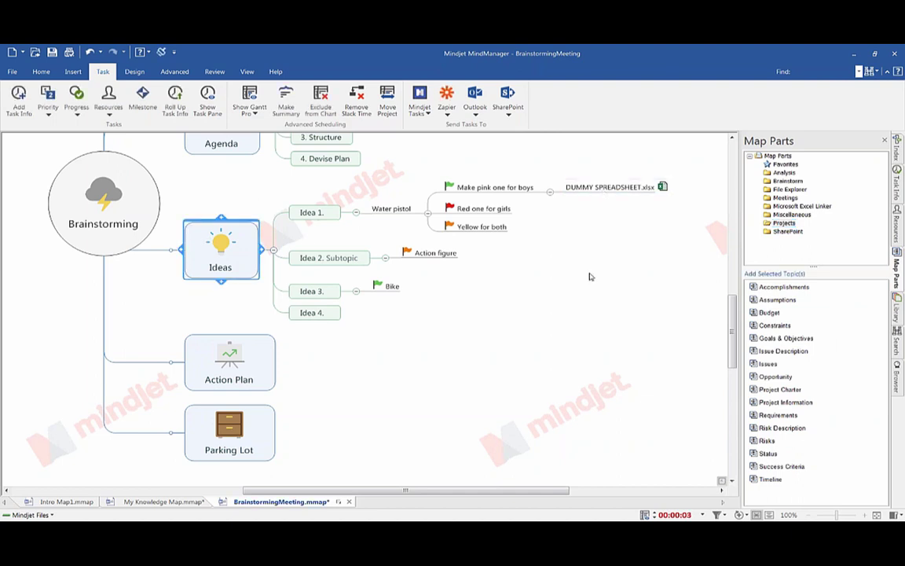
pyautogui.click(273, 250)
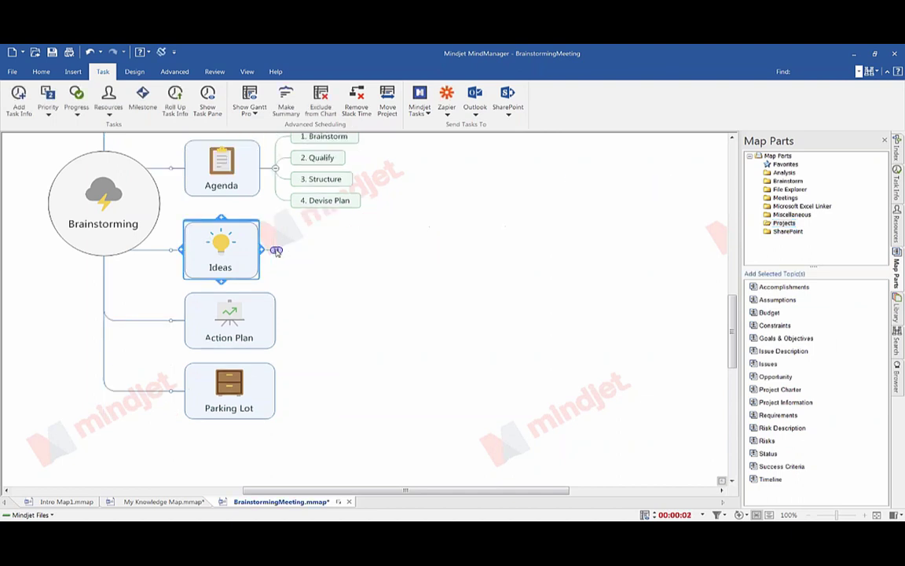
pyautogui.click(275, 170)
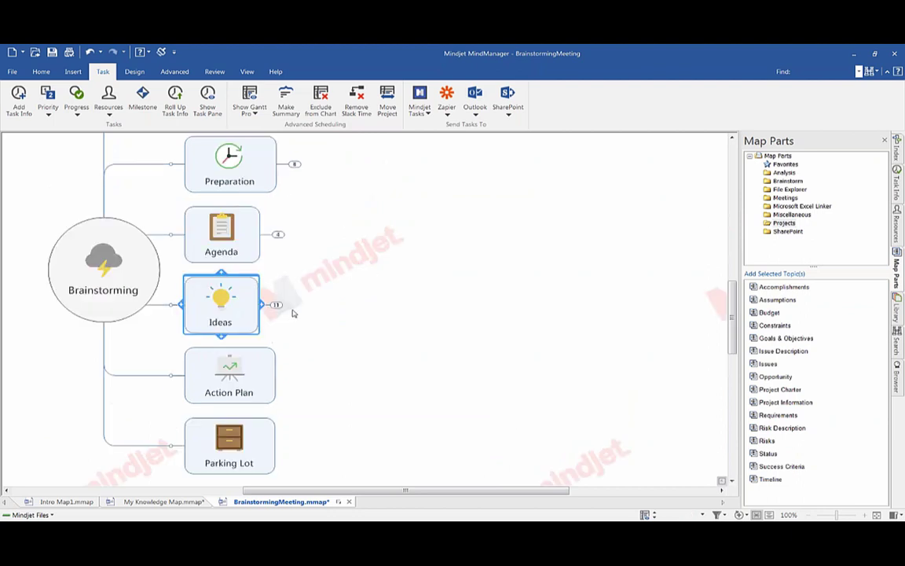
pyautogui.click(356, 304)
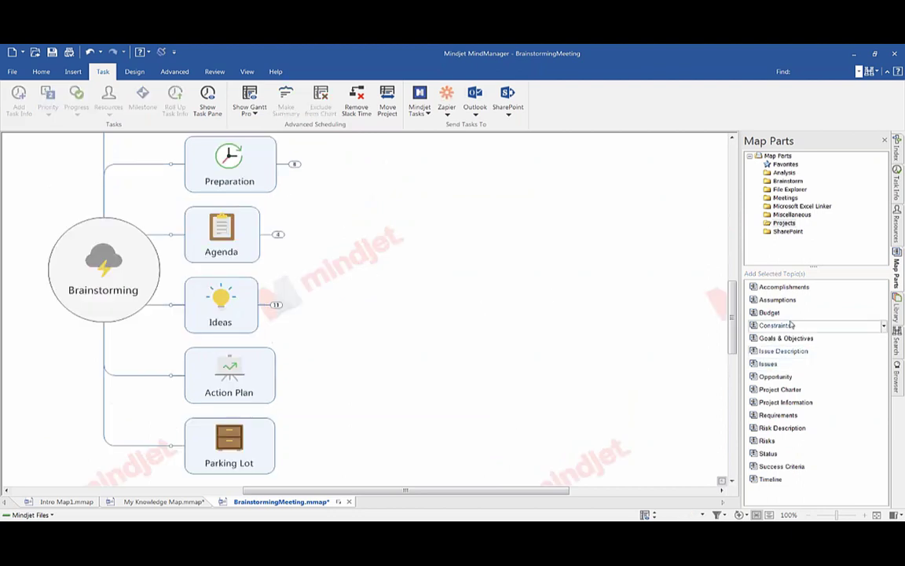
pyautogui.moveTo(765, 317); pyautogui.dragTo(202, 342)
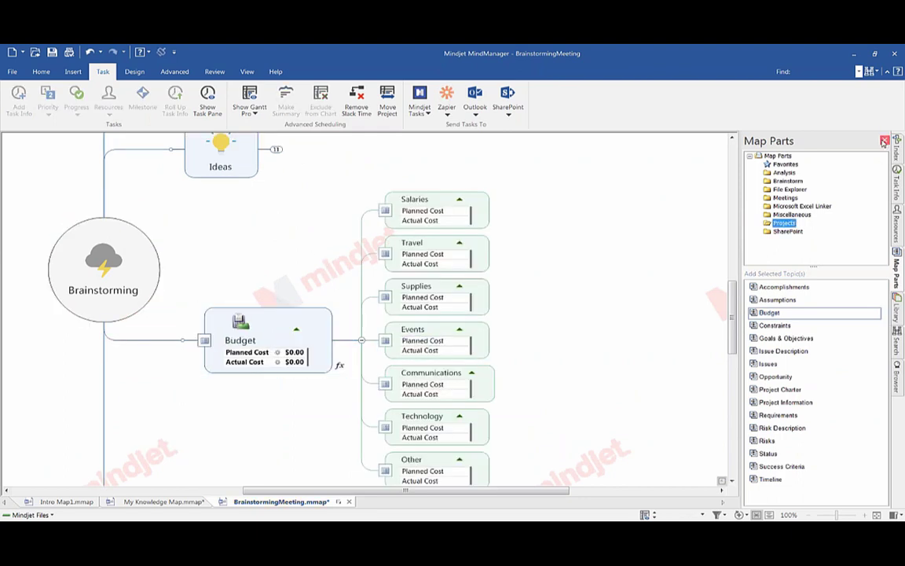
pyautogui.click(884, 140)
# Step: Set the planned cost of the Salaries topic under Budget to $1,000
pyautogui.scroll(-1, 713, 254)
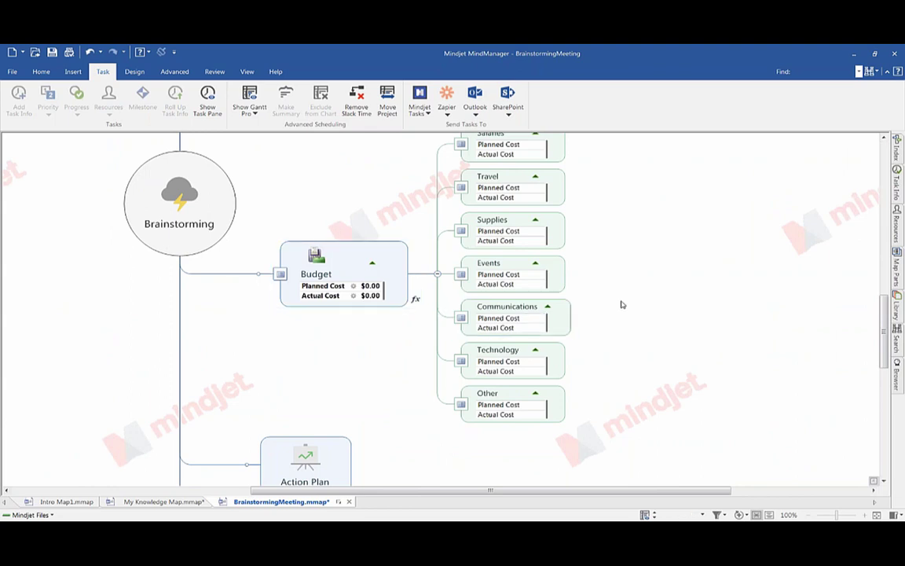
pyautogui.scroll(1, 638, 282)
pyautogui.click(537, 213)
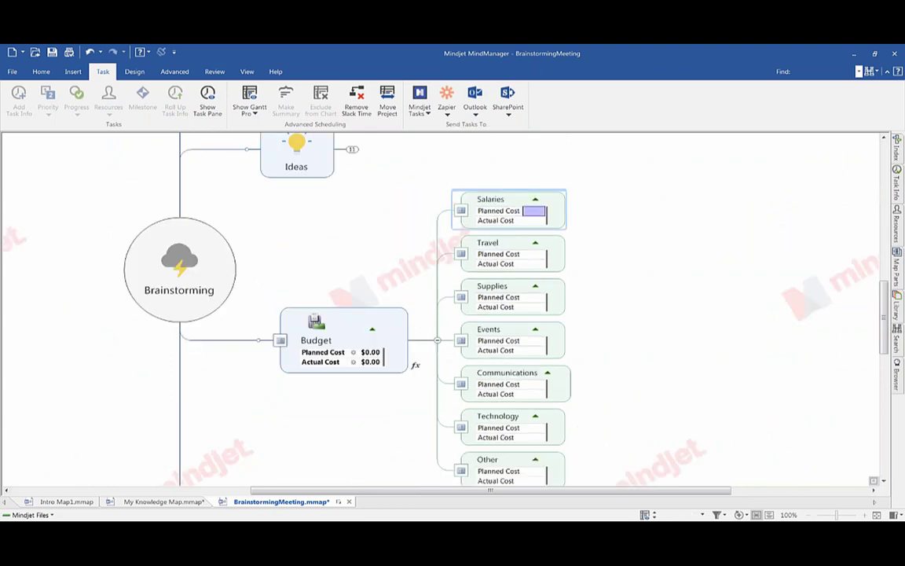
pyautogui.press('Escape')
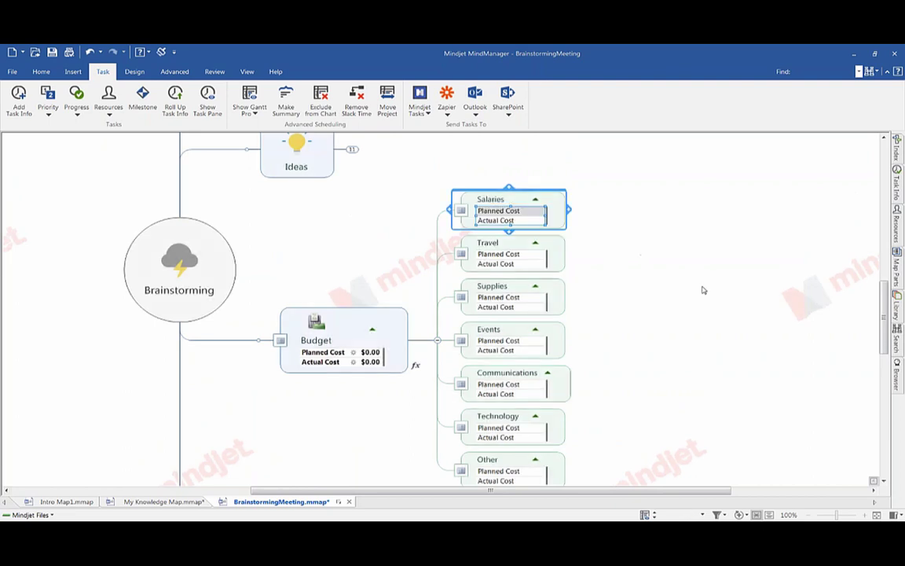
pyautogui.scroll(1, 602, 197)
pyautogui.scroll(3, 605, 205)
pyautogui.scroll(-4, 612, 215)
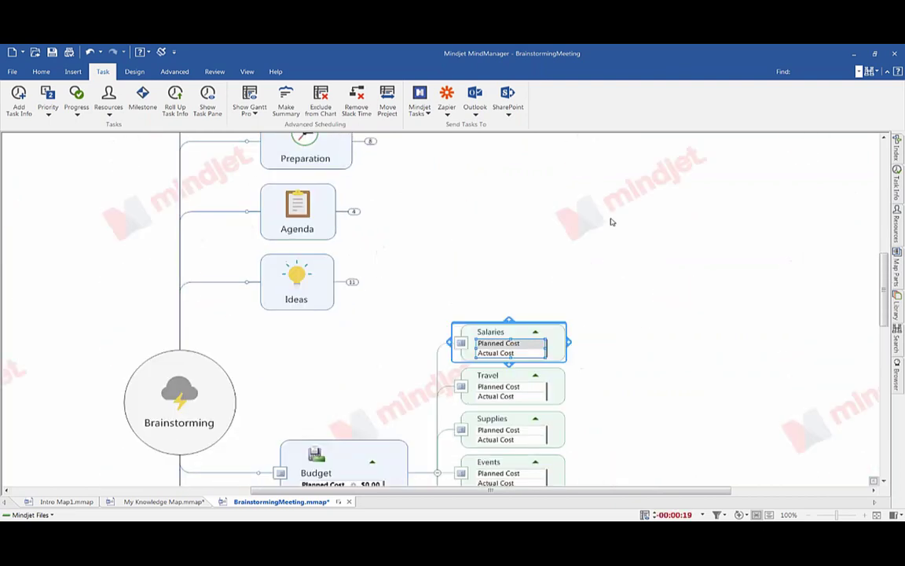
pyautogui.scroll(-2, 614, 224)
pyautogui.scroll(2, 614, 231)
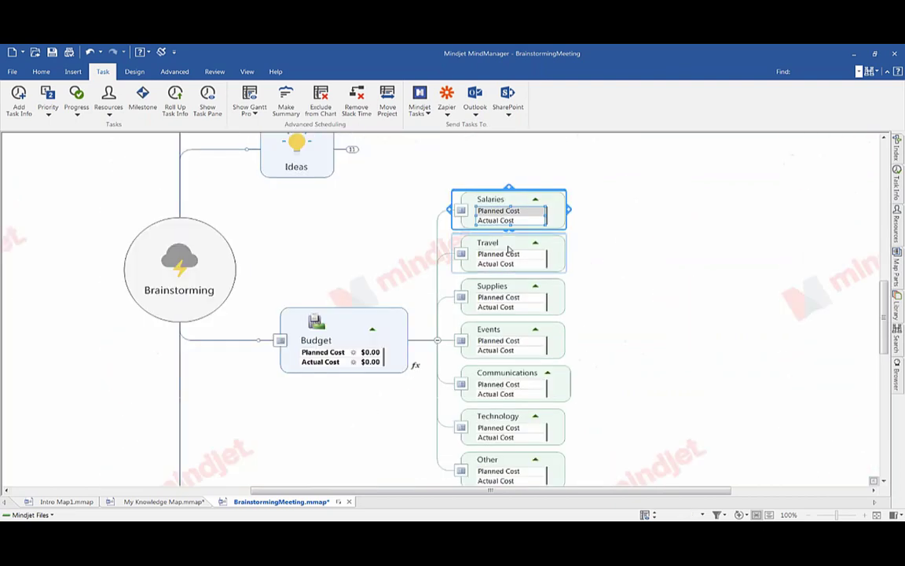
pyautogui.click(527, 210)
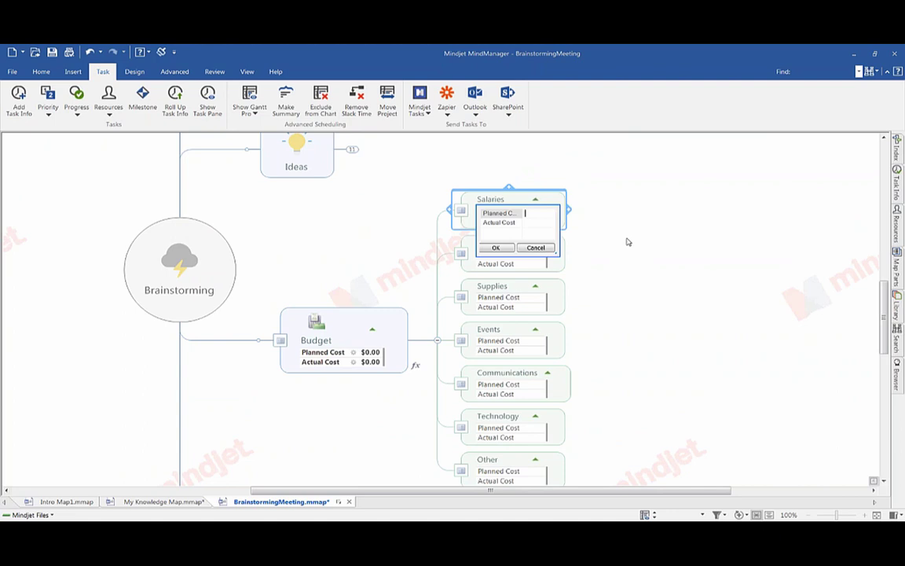
pyautogui.write('1000')
pyautogui.click(496, 248)
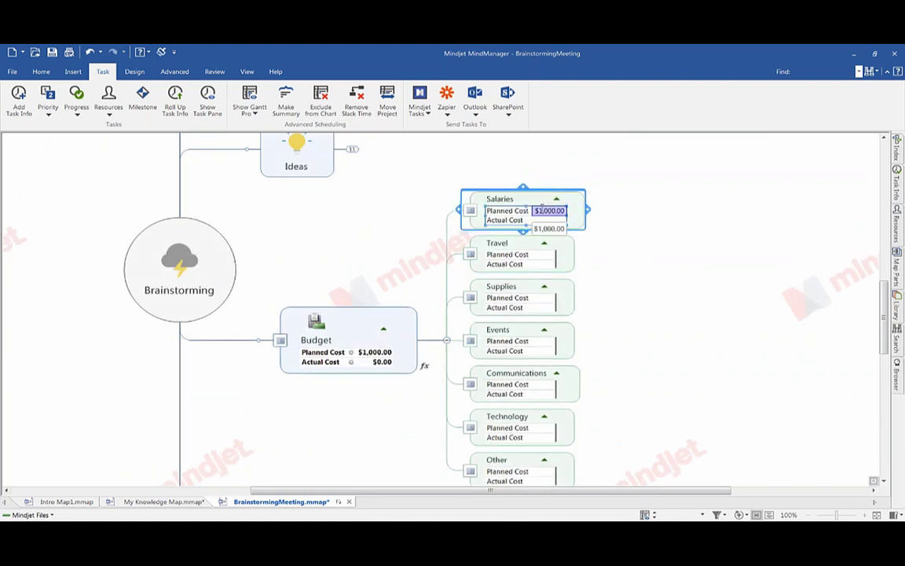
# Step: Set the planned cost of the Travel topic under Budget to $400
pyautogui.click(546, 255)
pyautogui.click(546, 257)
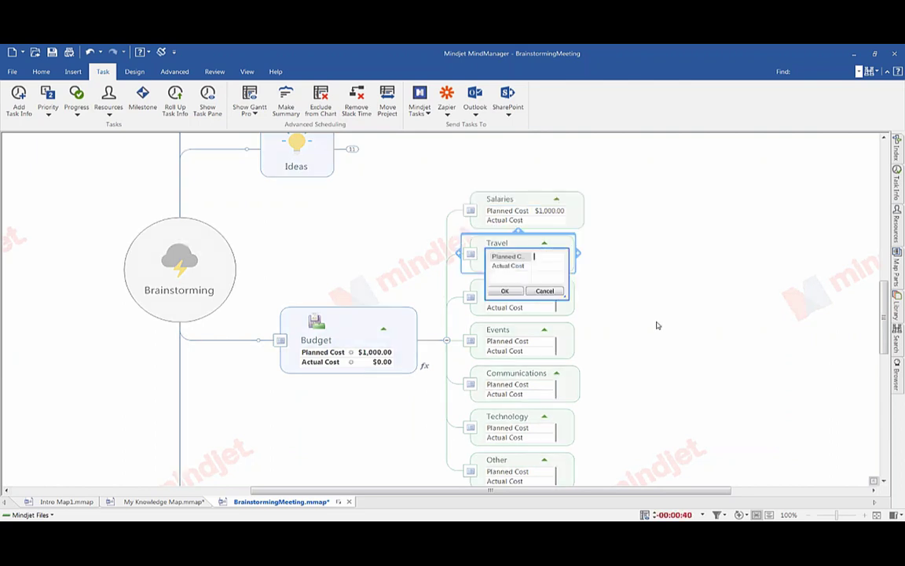
pyautogui.write('400')
pyautogui.click(505, 291)
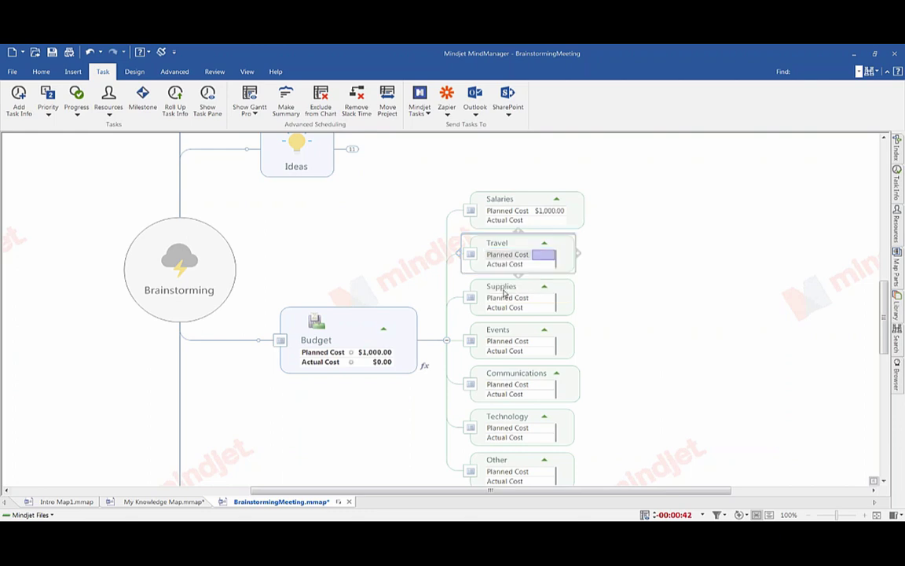
pyautogui.click(549, 299)
pyautogui.click(548, 298)
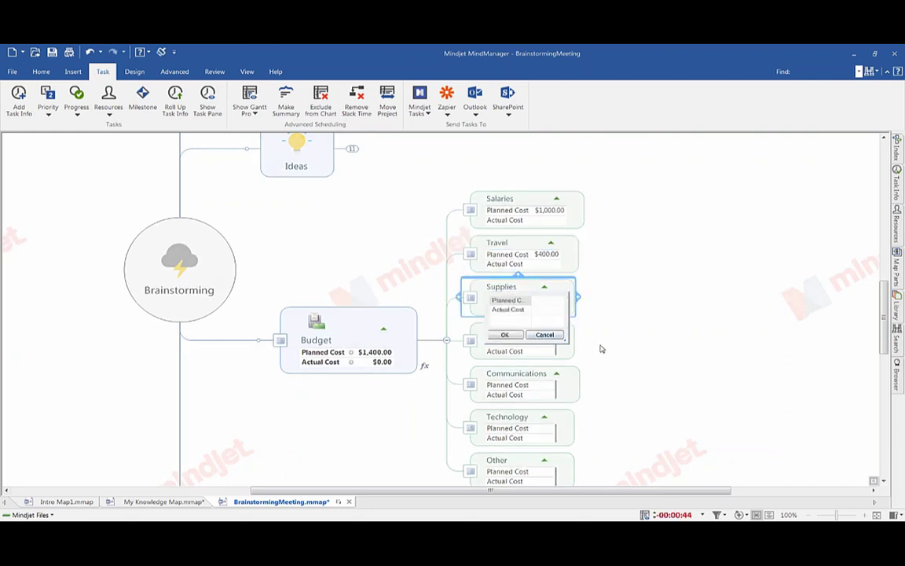
pyautogui.click(558, 336)
# Step: Set the planned cost of the Technology topic under Budget to $4,000
pyautogui.scroll(-1, 554, 357)
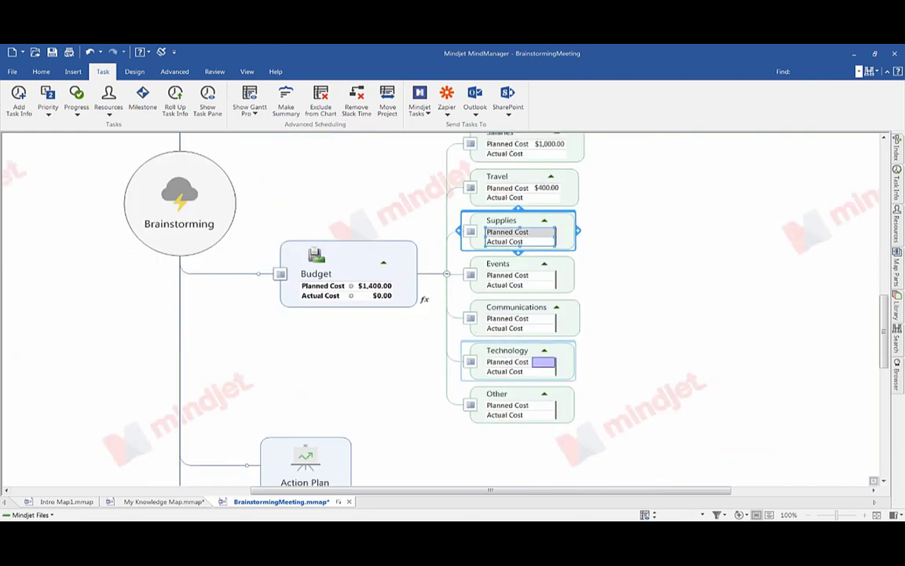
pyautogui.doubleClick(542, 365)
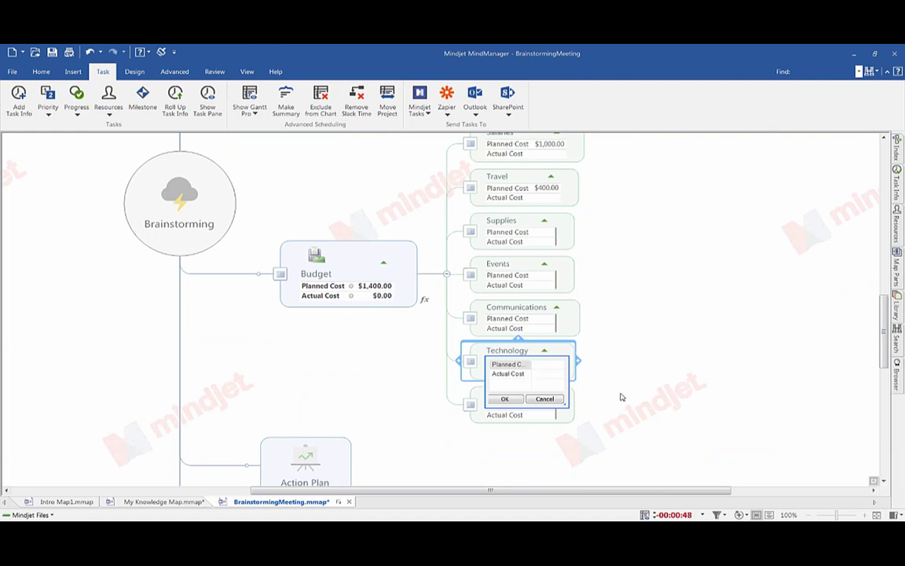
pyautogui.write('4000')
pyautogui.press('Return')
# Step: Collapse and re-expand the Budget branch to compare its rolled-up planned cost with the individual cost topics
pyautogui.scroll(1, 672, 287)
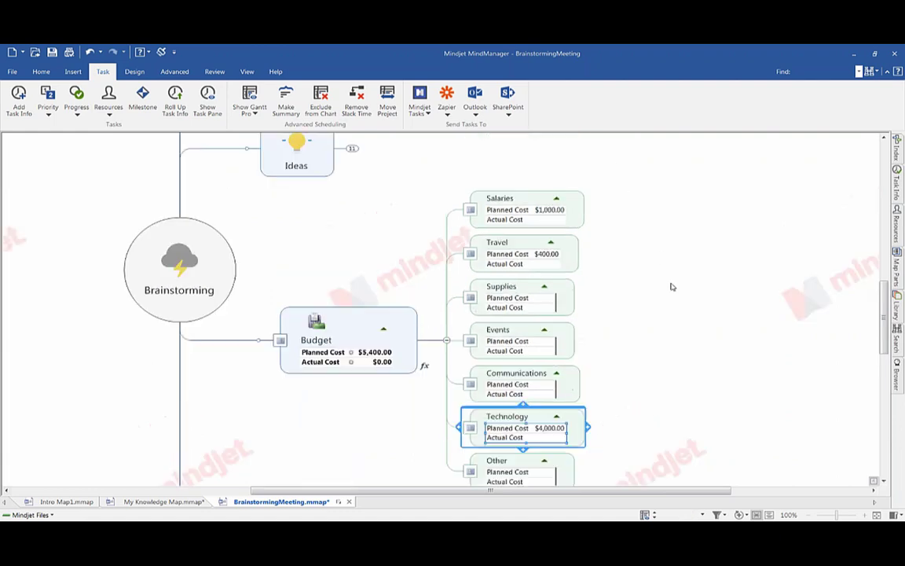
pyautogui.click(448, 340)
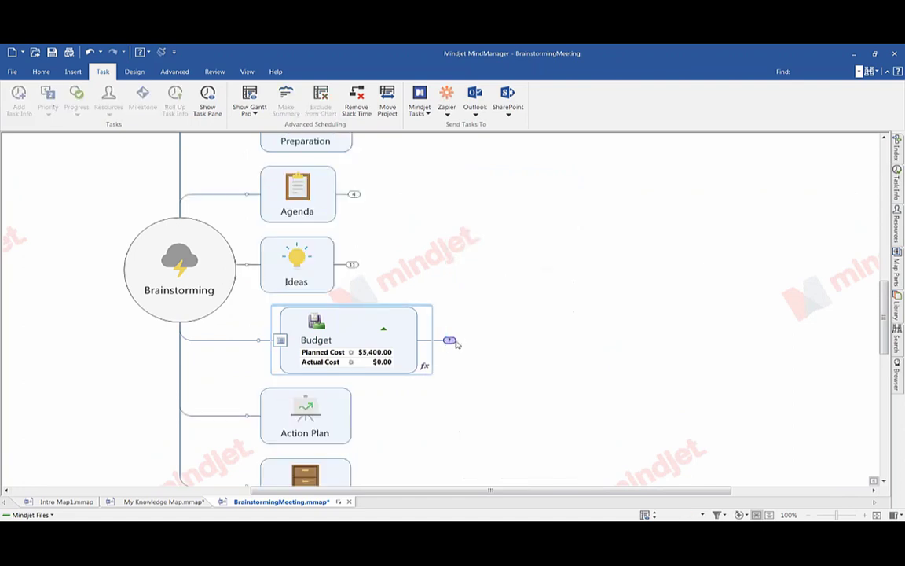
pyautogui.click(449, 341)
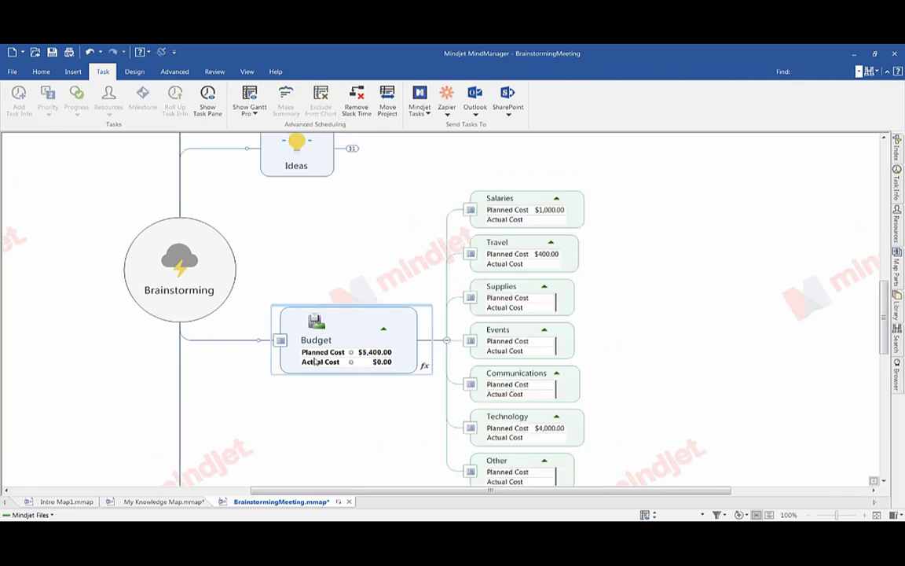
pyautogui.click(500, 206)
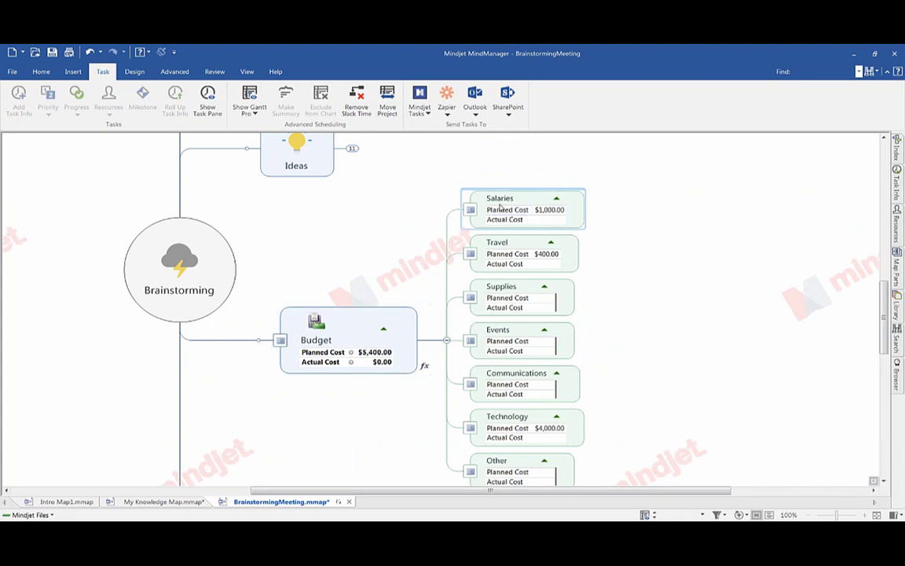
pyautogui.click(351, 333)
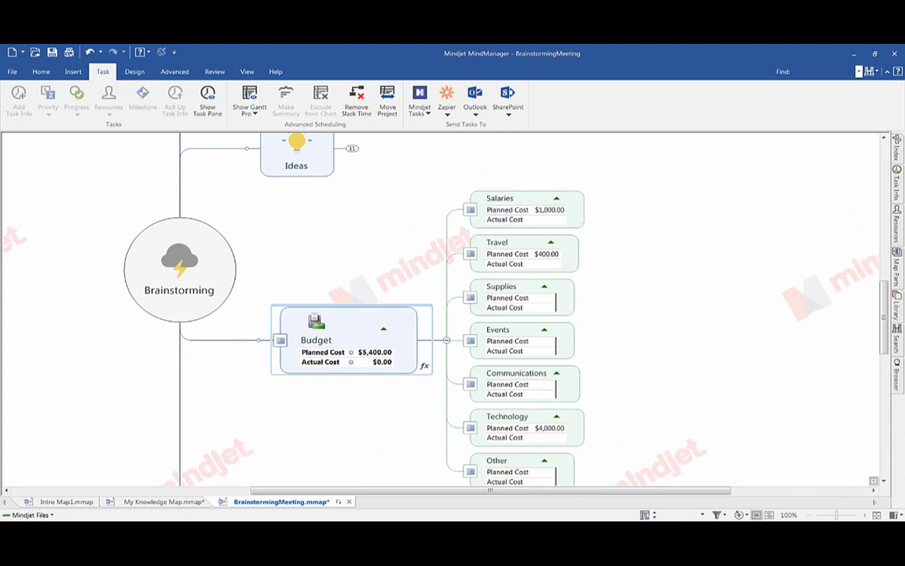
pyautogui.click(447, 340)
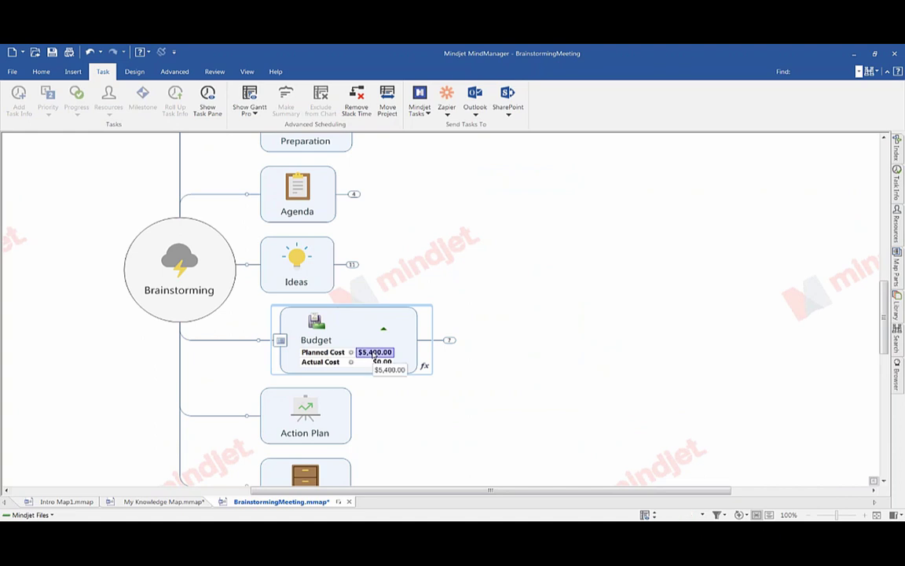
pyautogui.click(450, 341)
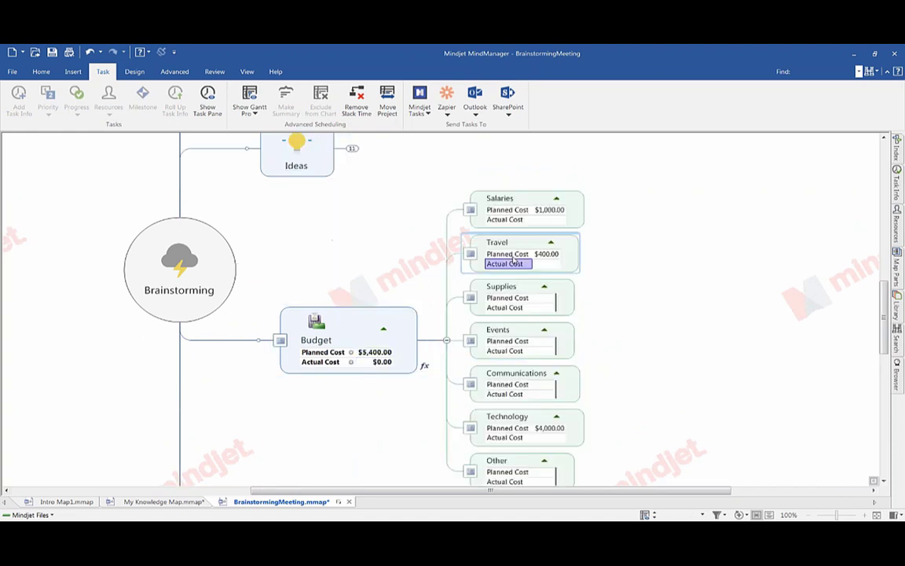
# Step: Set the actual cost of the Salaries topic under Budget to $800
pyautogui.click(545, 220)
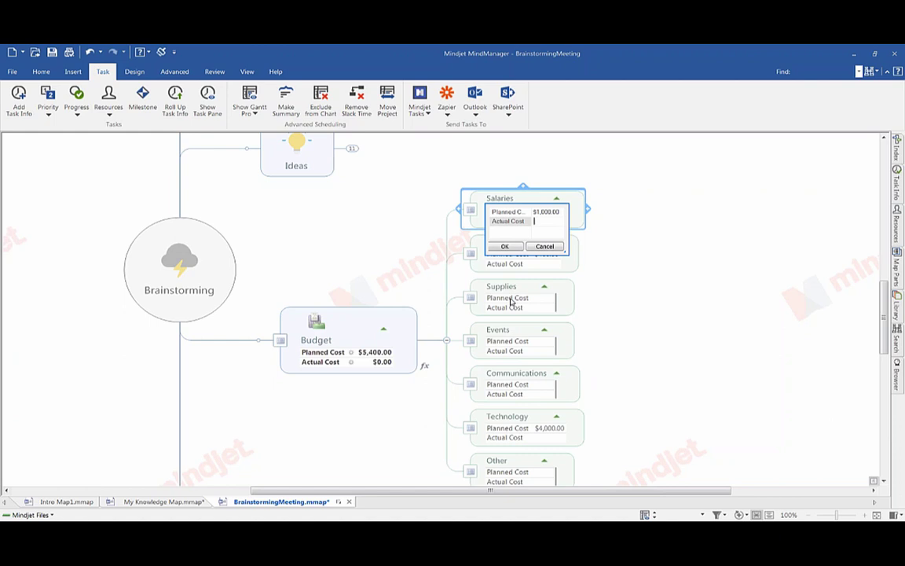
pyautogui.write('$4')
pyautogui.write('00')
pyautogui.click(504, 246)
# Step: Set the actual cost of the Travel topic to $350 and deselect it
pyautogui.click(547, 255)
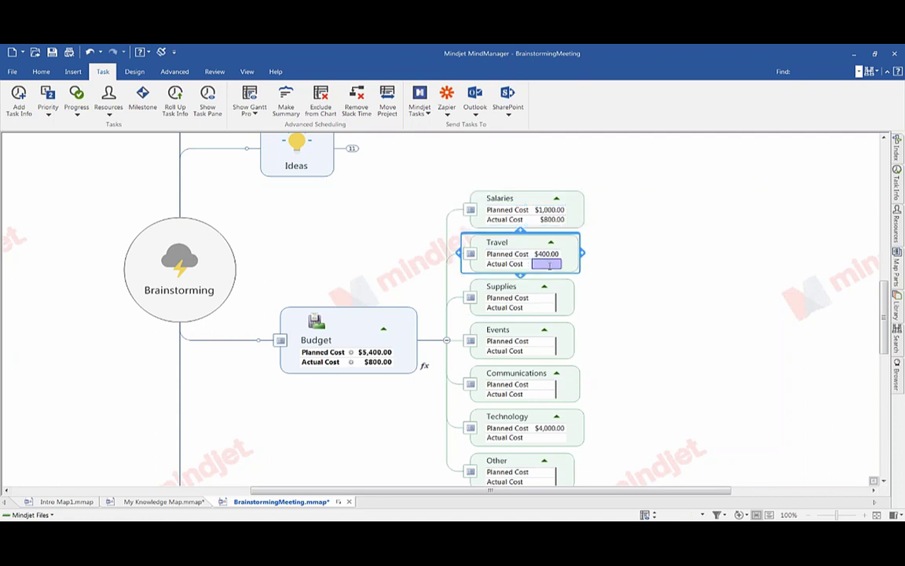
pyautogui.click(547, 255)
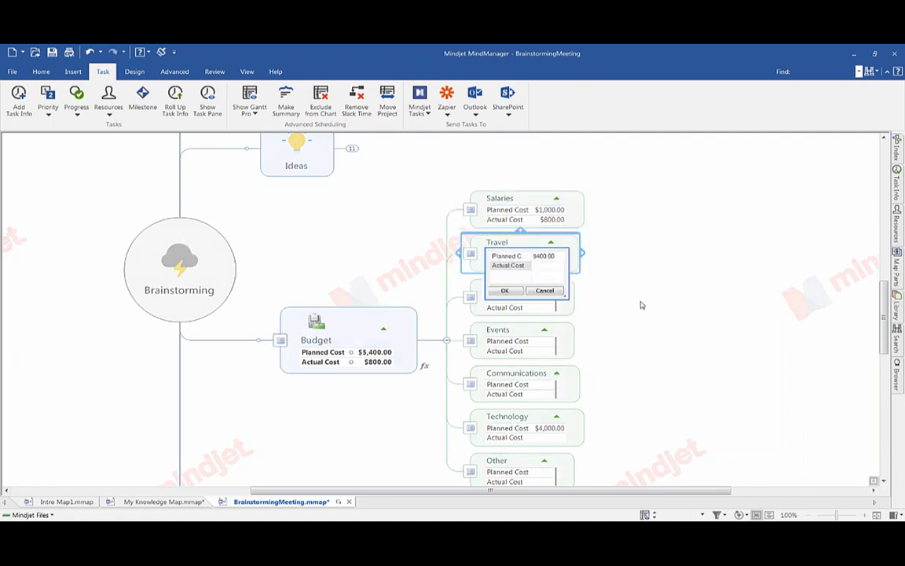
pyautogui.write('350')
pyautogui.press('Return')
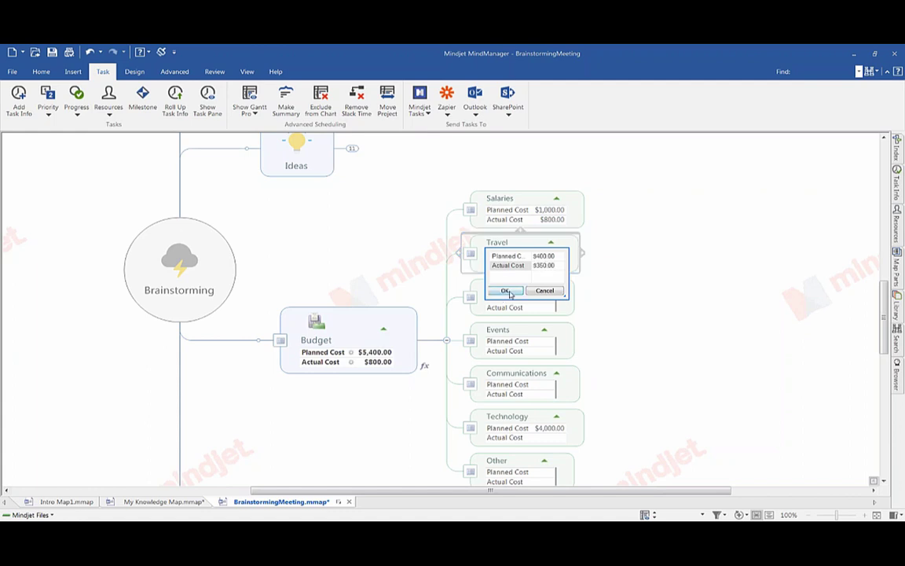
pyautogui.press('Return')
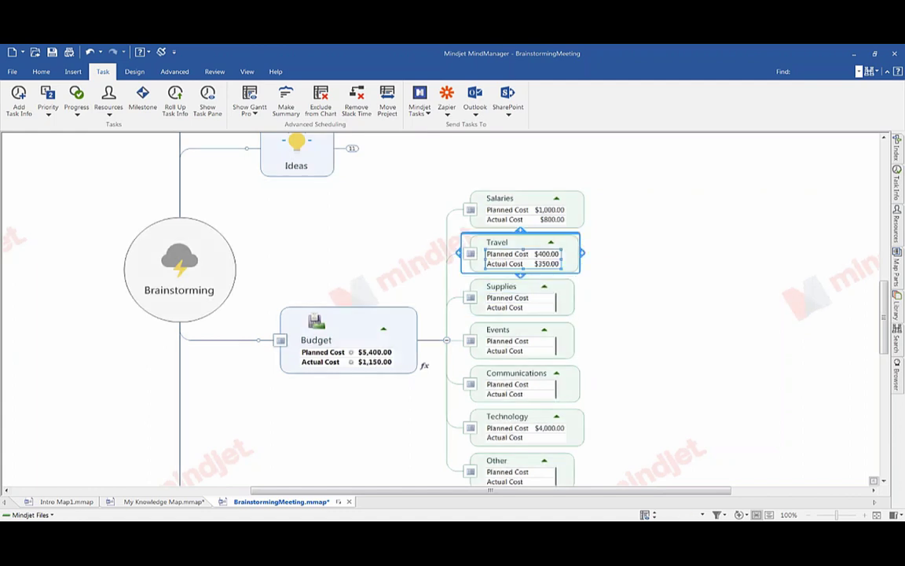
pyautogui.click(675, 351)
# Step: Set the actual cost of the Technology topic to $6,000 and deselect it
pyautogui.scroll(-2, 677, 354)
pyautogui.doubleClick(555, 371)
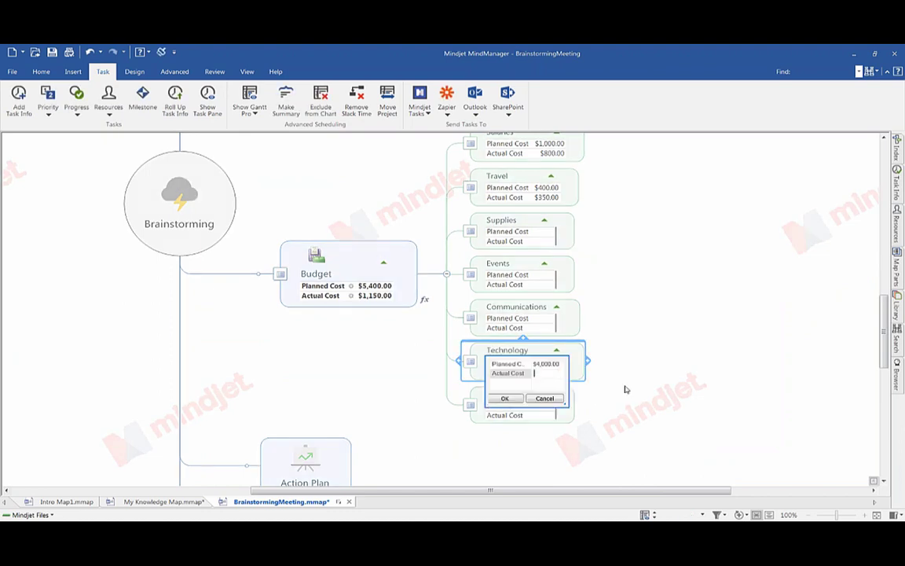
pyautogui.write('6,0')
pyautogui.write('000')
pyautogui.click(505, 398)
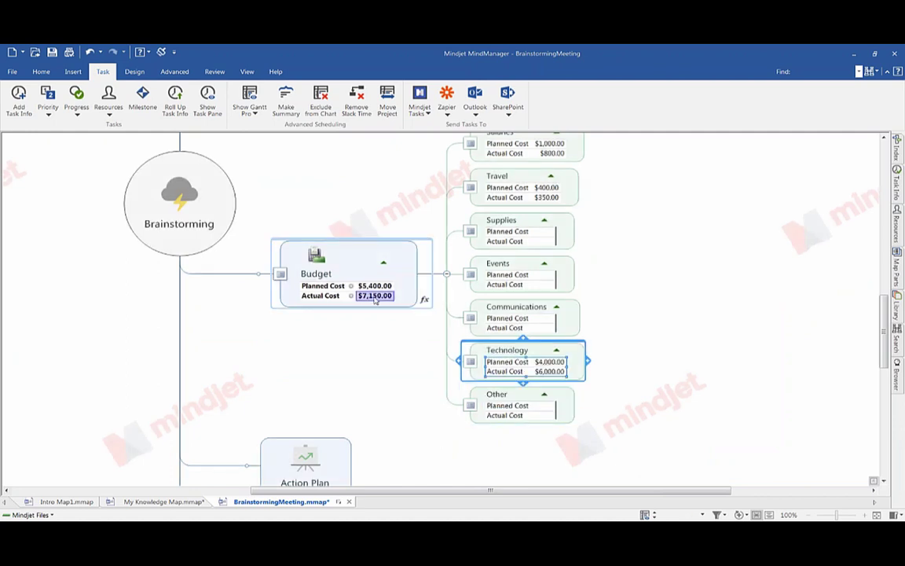
pyautogui.click(642, 375)
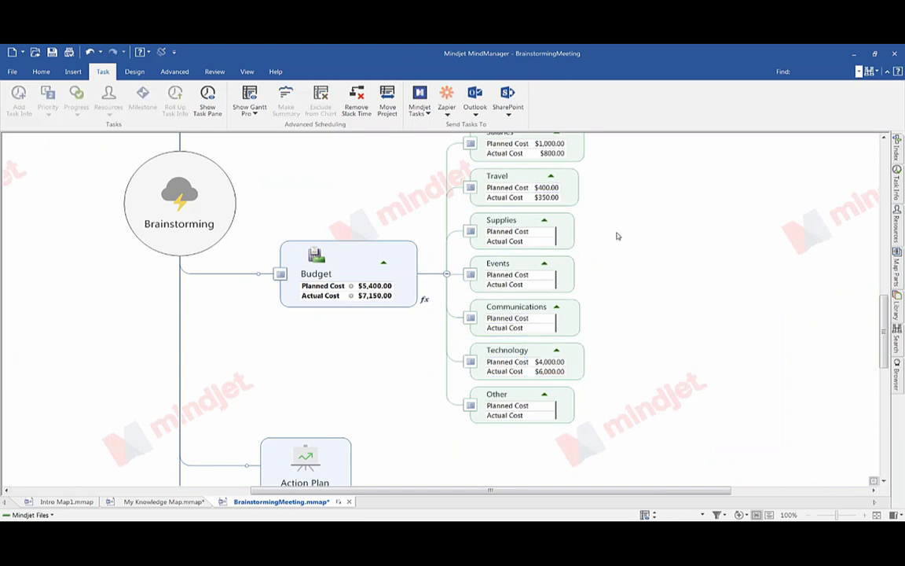
# Step: Collapse the Budget branch and move the Budget topic slightly closer to the Brainstorming central topic, roughly in line with its neighbours
pyautogui.scroll(1, 616, 234)
pyautogui.click(448, 340)
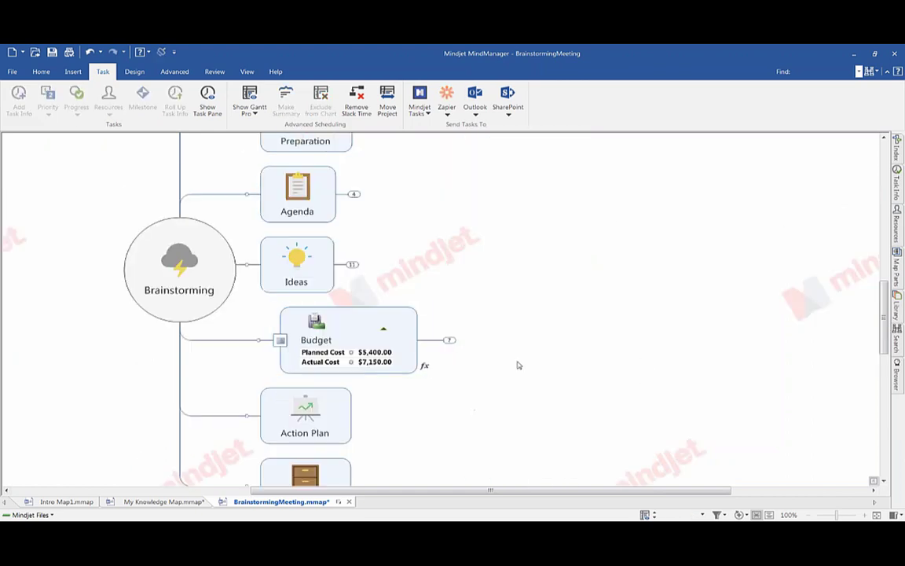
pyautogui.scroll(-1, 574, 324)
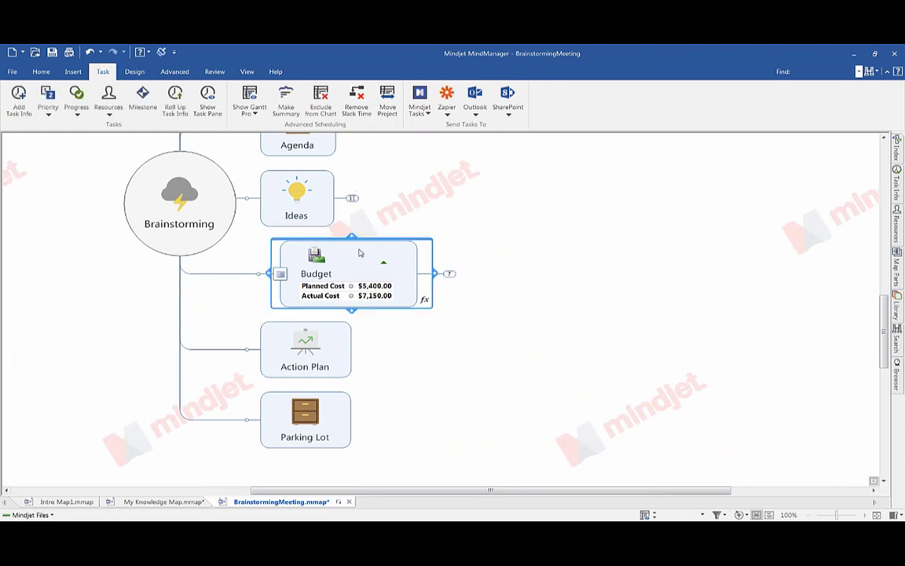
pyautogui.moveTo(360, 253); pyautogui.dragTo(331, 261)
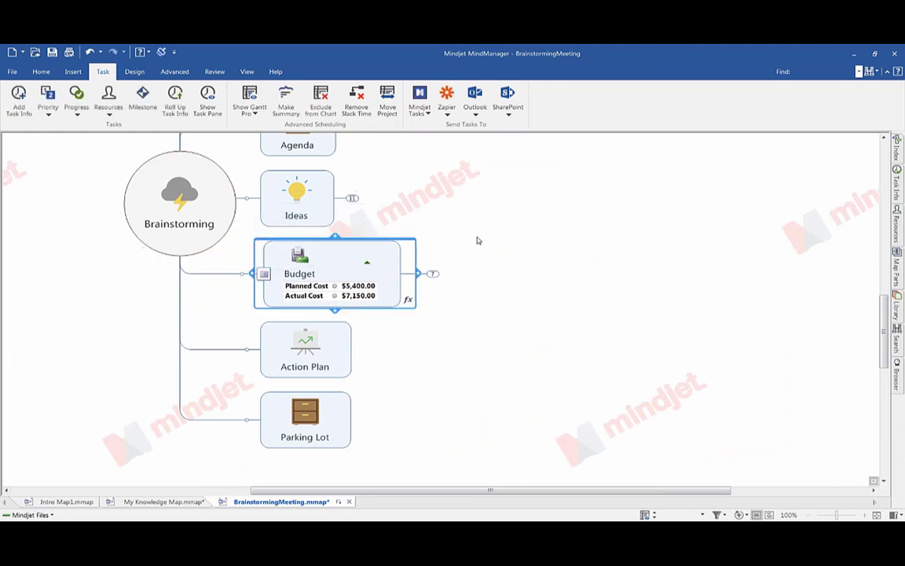
pyautogui.click(627, 289)
pyautogui.scroll(-1, 627, 289)
pyautogui.scroll(2, 627, 289)
pyautogui.scroll(-2, 627, 291)
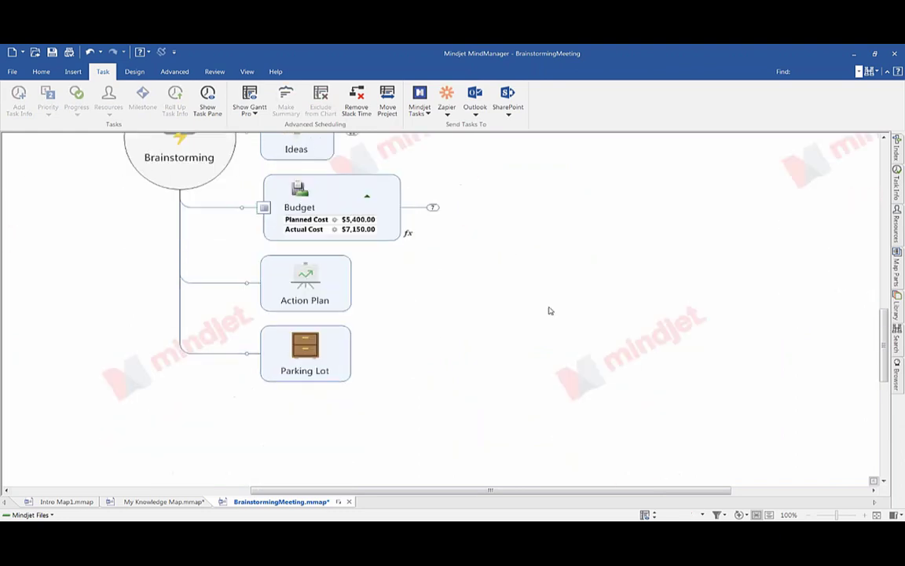
pyautogui.click(323, 287)
pyautogui.press('Down')
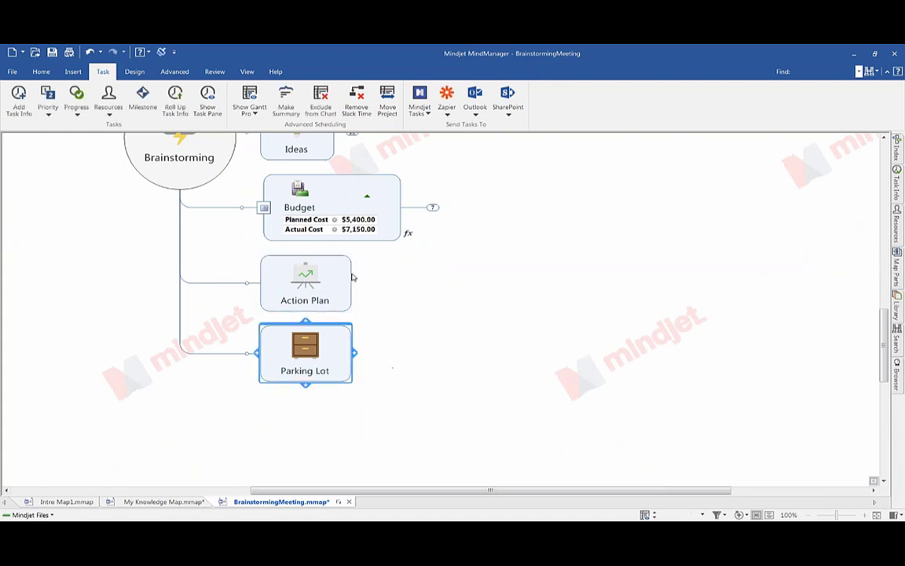
pyautogui.click(354, 279)
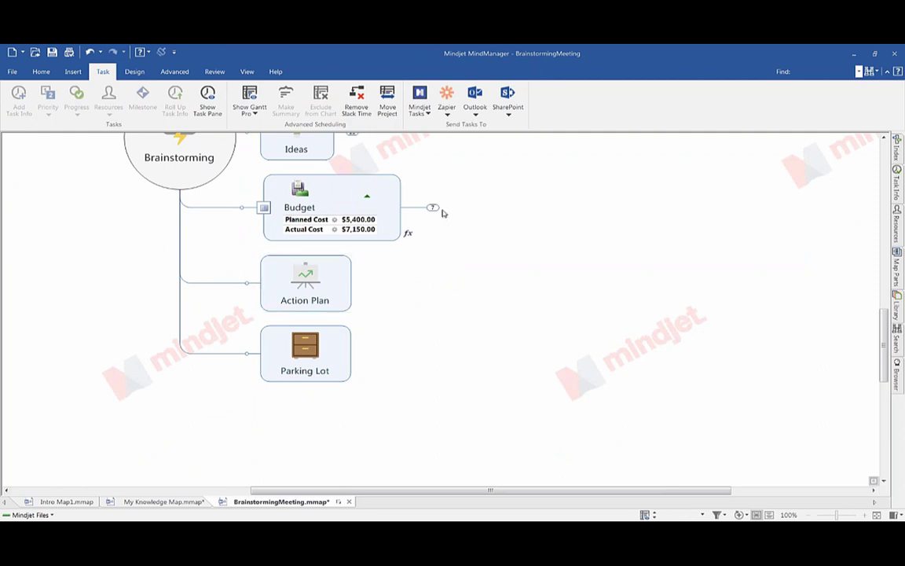
# Step: Expand the Ideas branch to show the flagged ideas and the linked spreadsheet
pyautogui.scroll(1, 451, 202)
pyautogui.click(353, 198)
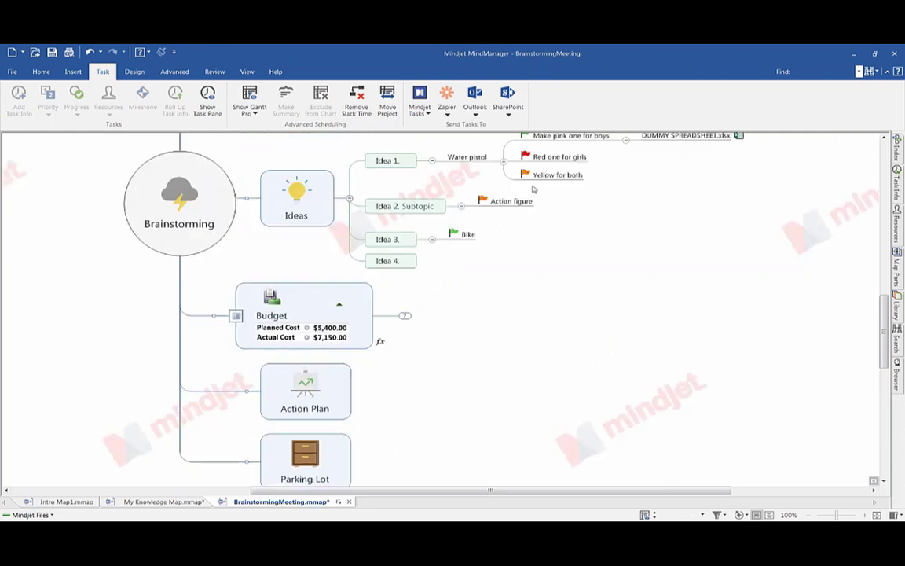
pyautogui.scroll(2, 555, 238)
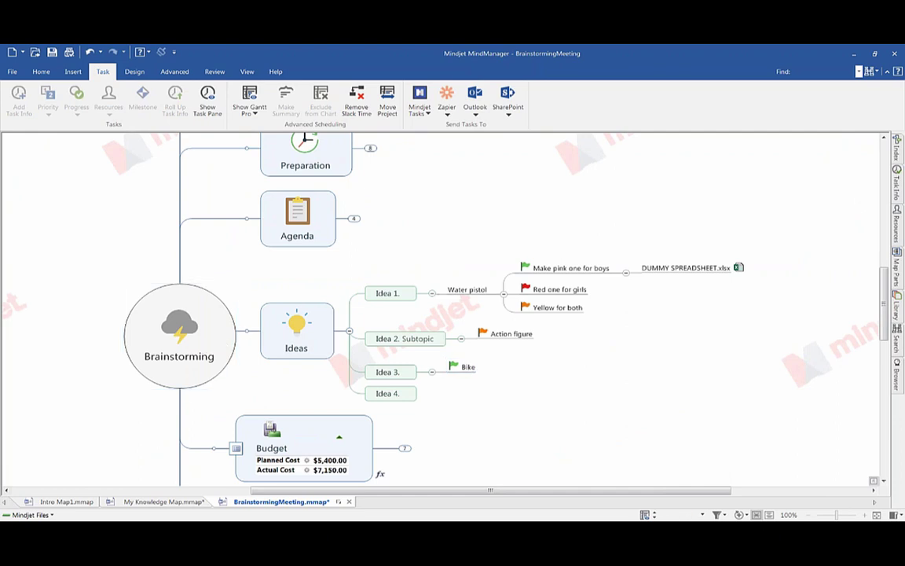
# Step: Collapse the Ideas branch and add a subtopic named Researching to the Action Plan topic
pyautogui.scroll(-2, 453, 314)
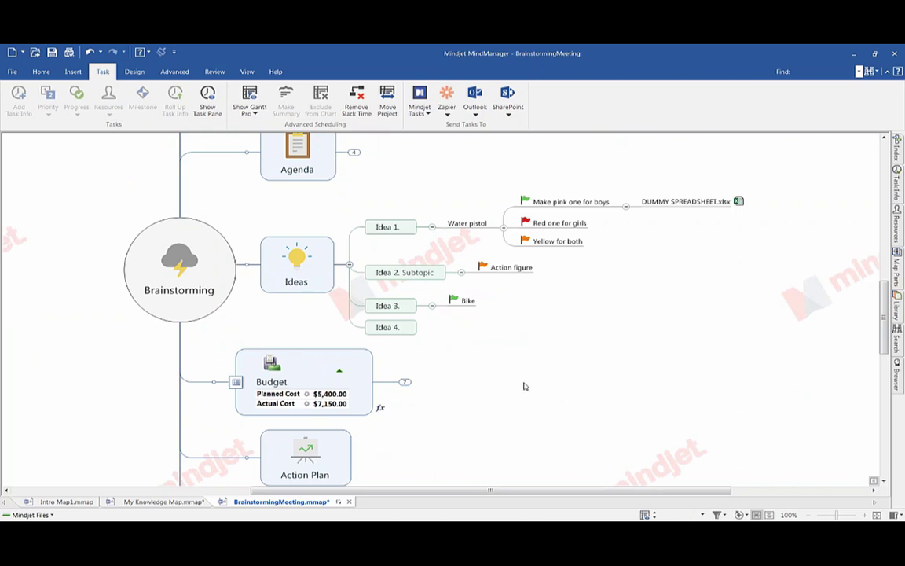
pyautogui.click(349, 265)
pyautogui.click(312, 344)
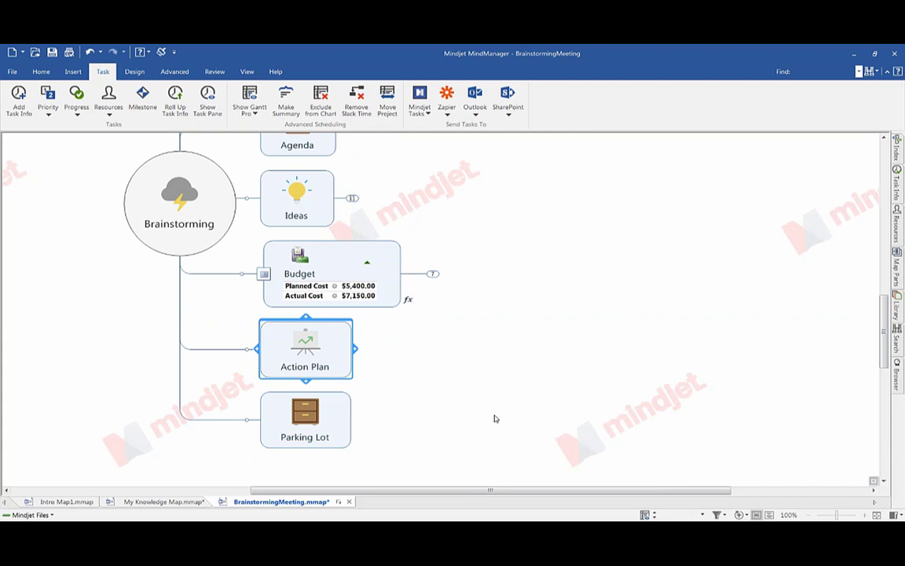
pyautogui.press('Insert')
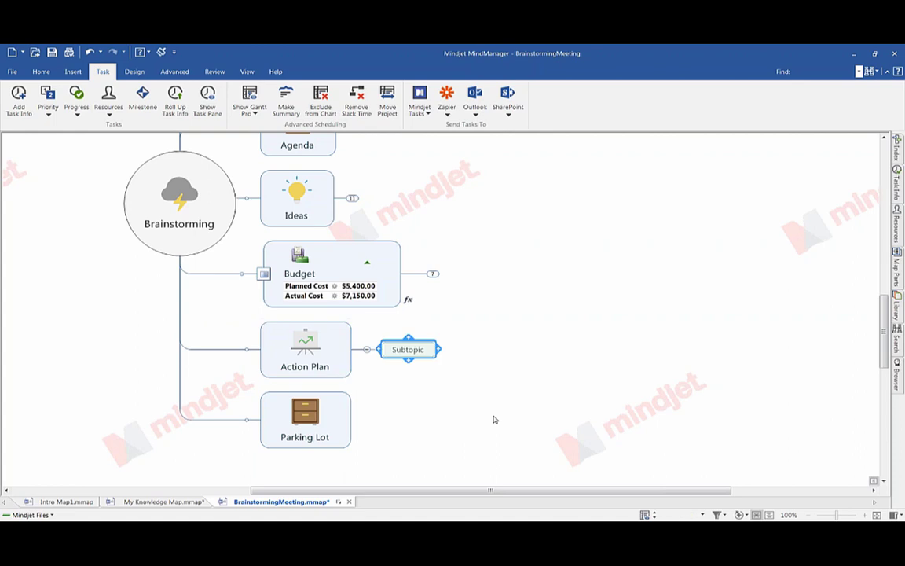
pyautogui.write('Researching')
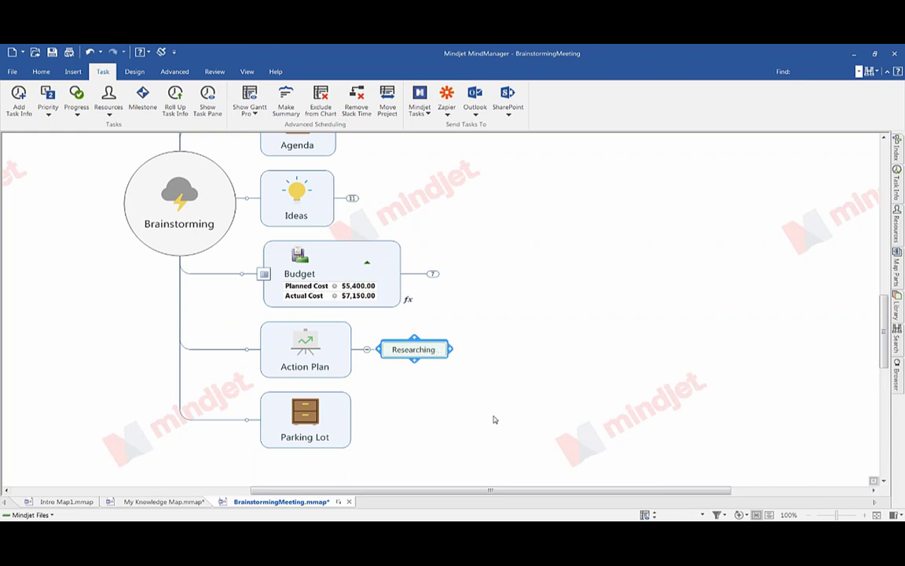
pyautogui.press('Return')
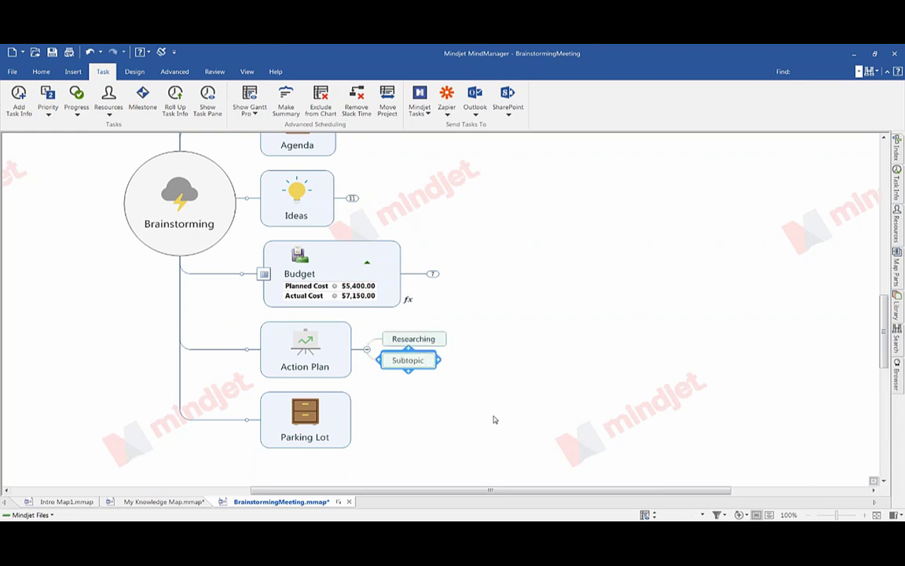
# Step: Add a second subtopic named Feasibility Studies under Action Plan, below Researching
pyautogui.write('Ph')
pyautogui.write('as')
pyautogui.write('ibility Studies')
pyautogui.press('Return')
# Step: Add a third Action Plan subtopic named Prototyping and deselect it
pyautogui.write('P')
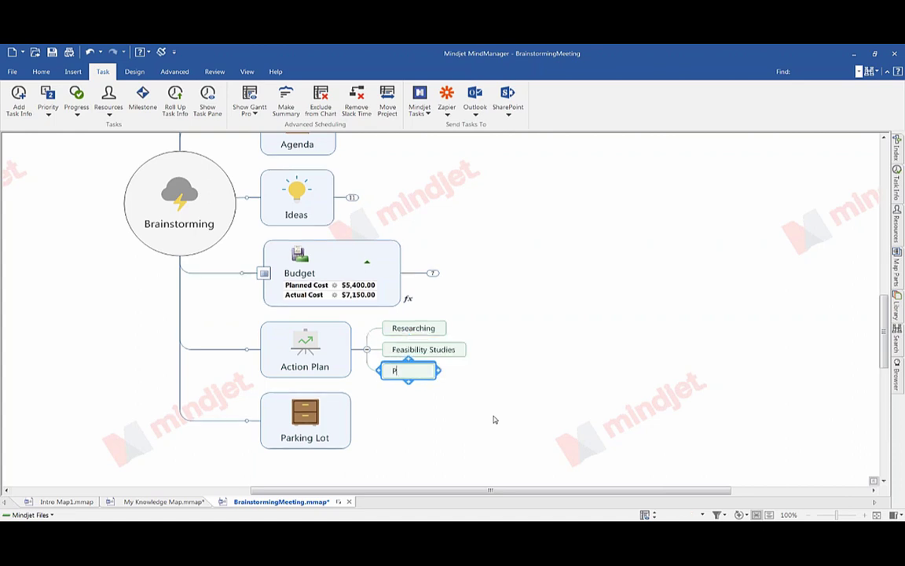
pyautogui.write('rototyp')
pyautogui.press('BackSpace')
pyautogui.press('BackSpace')
pyautogui.press('BackSpace')
pyautogui.press('BackSpace')
pyautogui.write('ping')
pyautogui.press('Return')
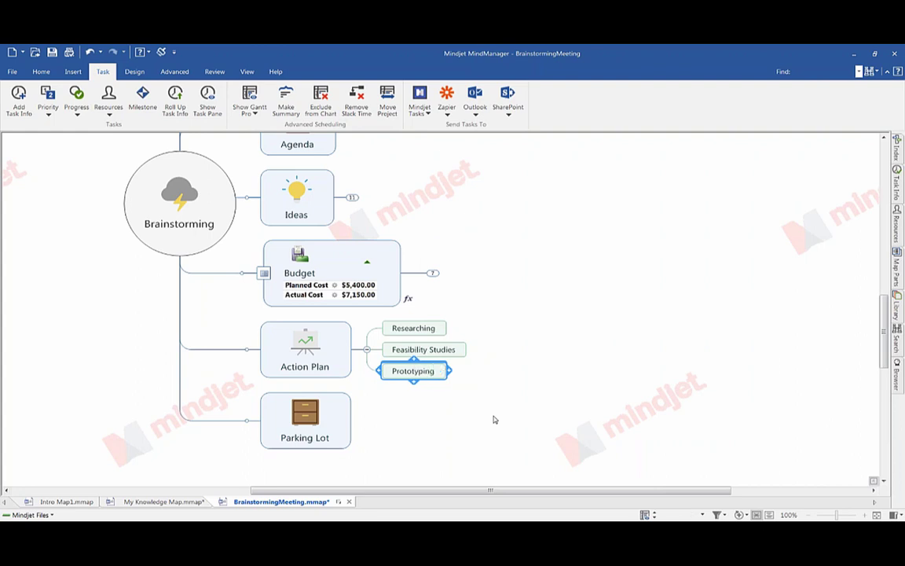
pyautogui.click(479, 380)
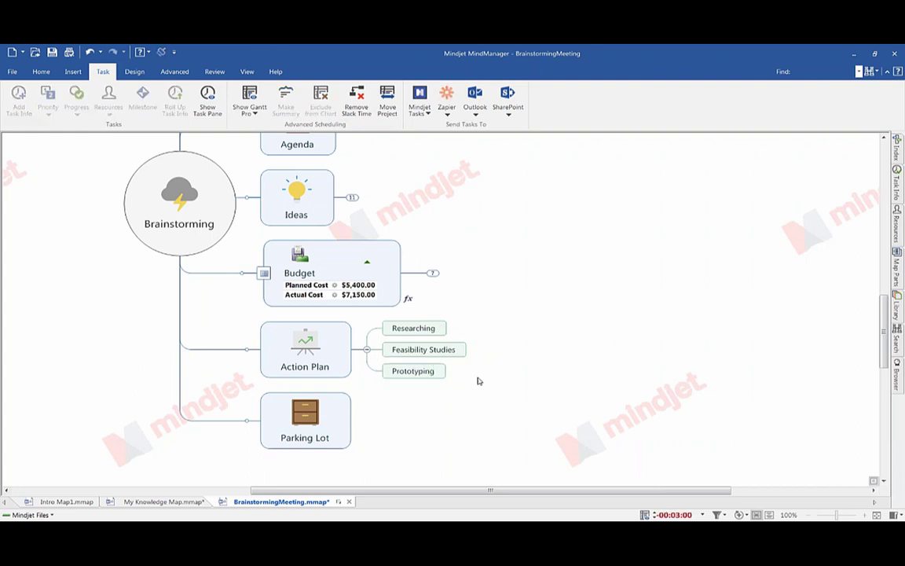
# Step: Remove the Timer from the status bar
pyautogui.click(440, 329)
pyautogui.click(544, 341)
pyautogui.rightClick(691, 515)
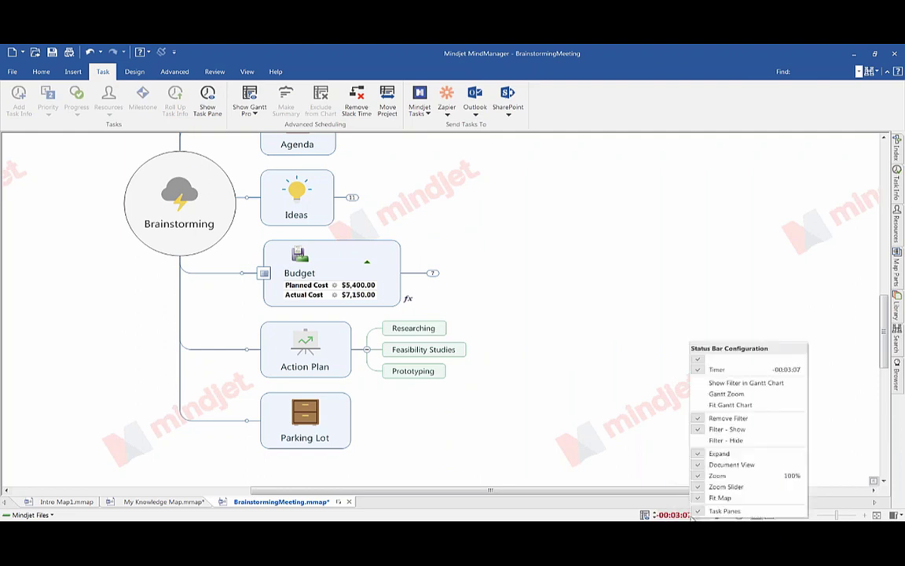
pyautogui.click(735, 368)
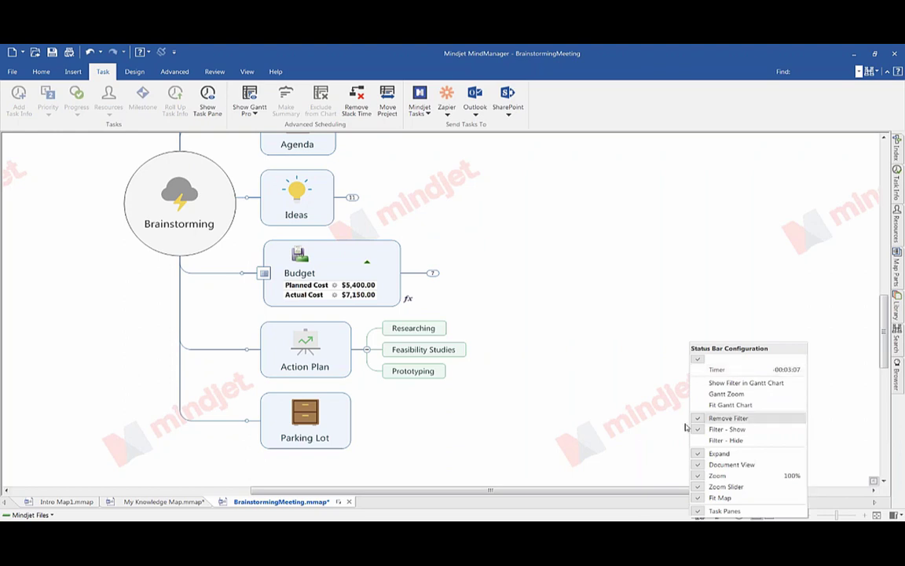
pyautogui.click(615, 405)
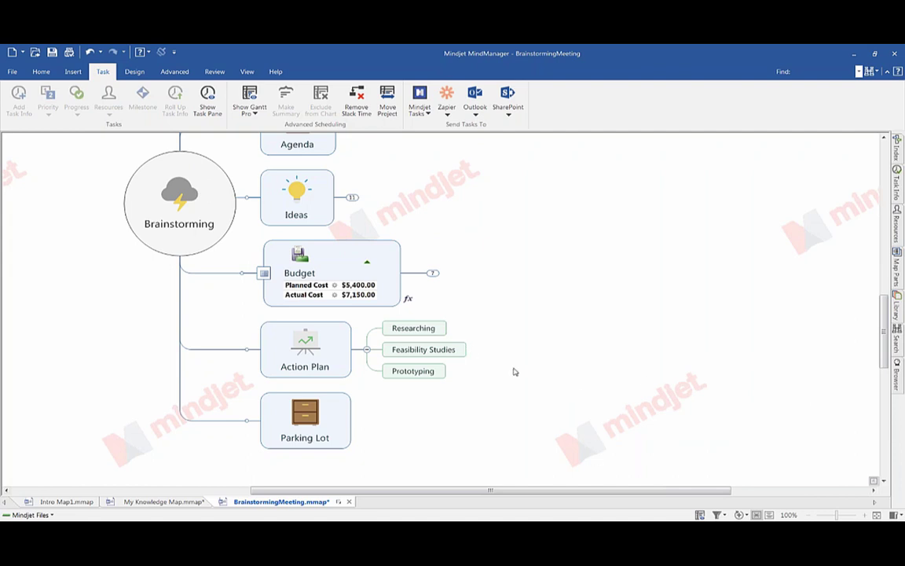
# Step: View the dated tasks in My Knowledge Map and return to the BrainstormingMeeting map
pyautogui.click(308, 340)
pyautogui.click(131, 502)
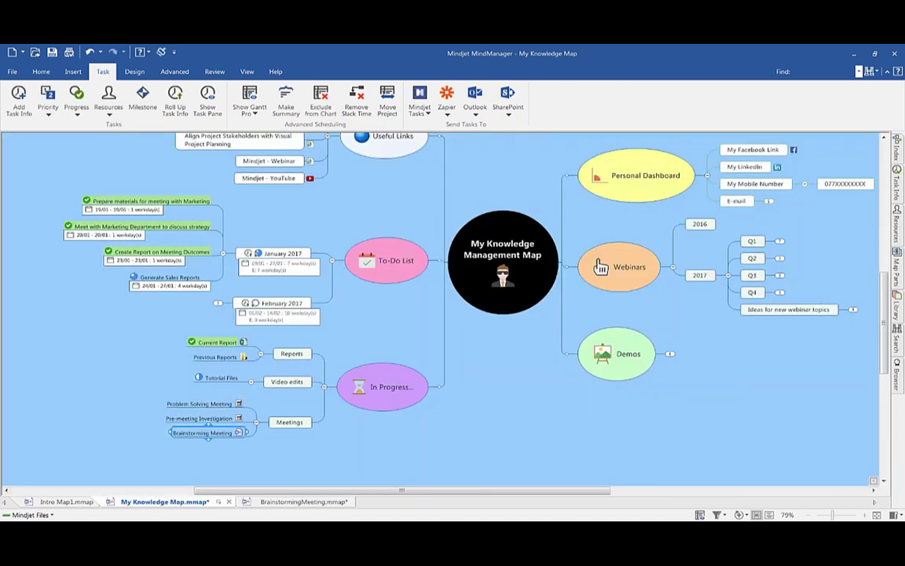
pyautogui.click(299, 504)
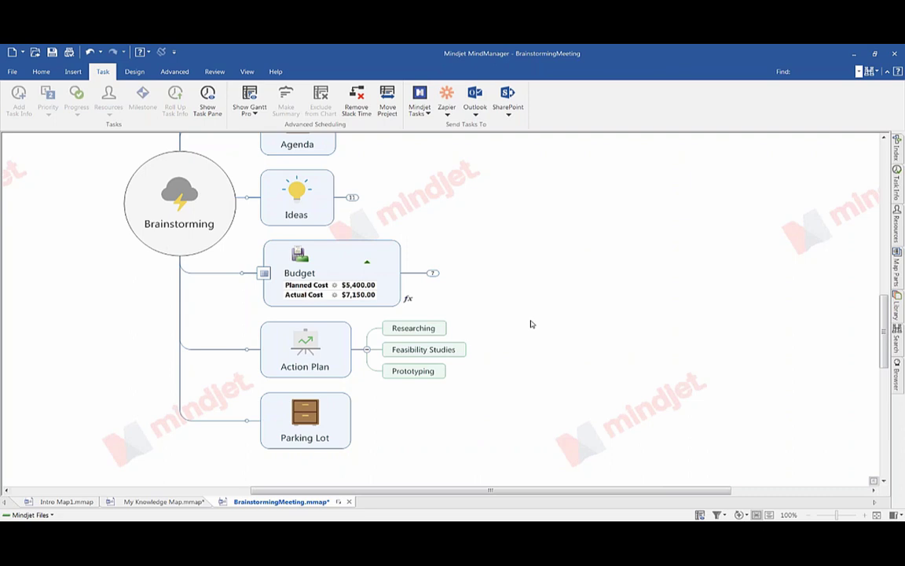
# Step: Try adding task info to the Researching, Feasibility Studies and Prototyping subtopics together, and undo it
pyautogui.click(405, 327)
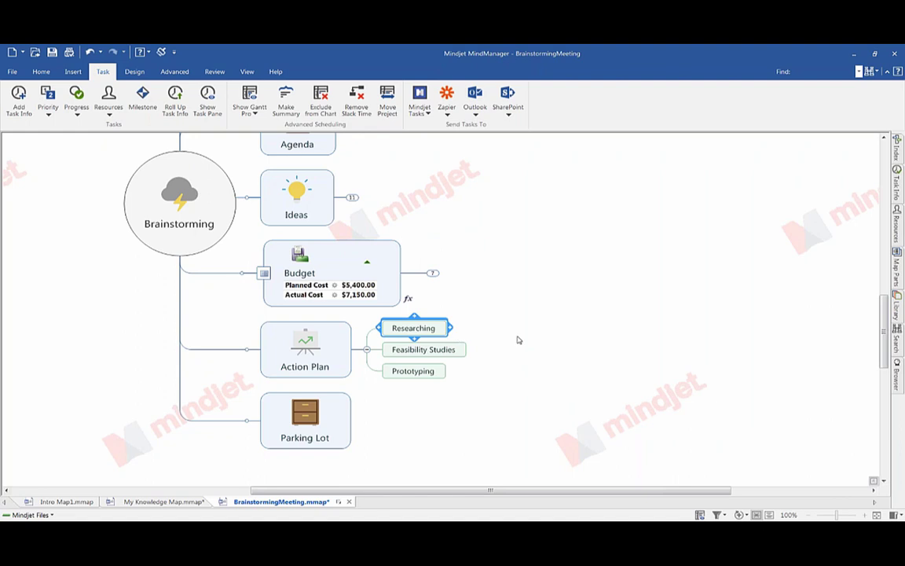
pyautogui.moveTo(485, 327); pyautogui.dragTo(444, 371)
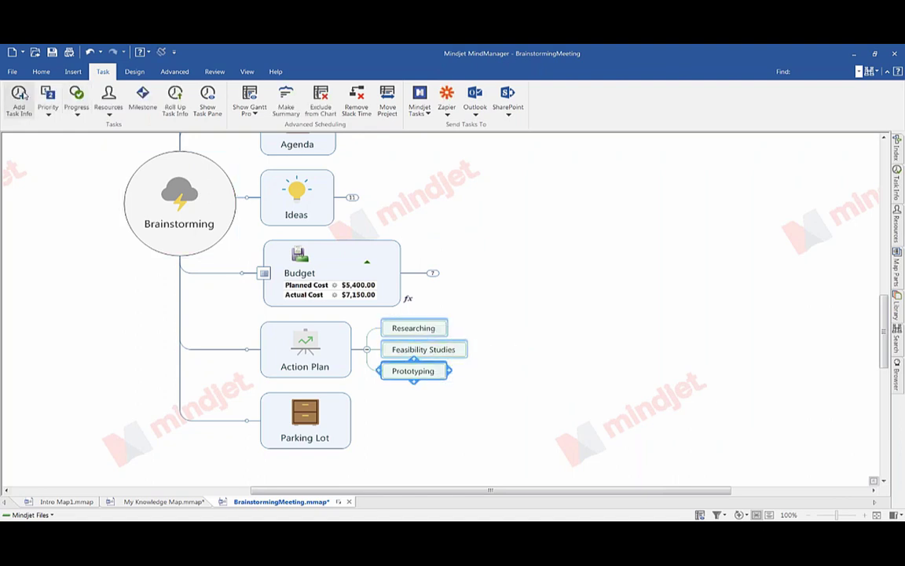
pyautogui.click(19, 98)
pyautogui.click(629, 349)
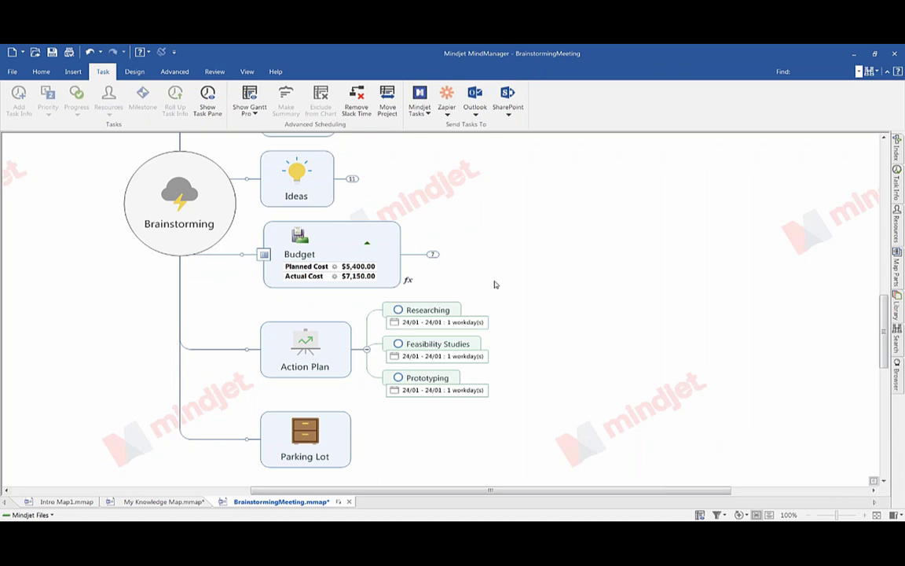
pyautogui.click(89, 52)
pyautogui.click(141, 314)
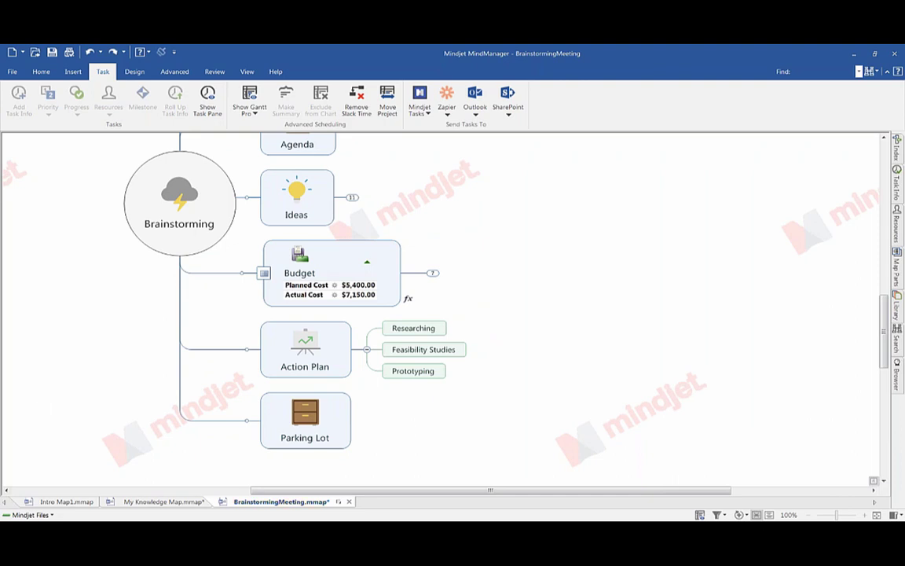
pyautogui.scroll(-3, 459, 410)
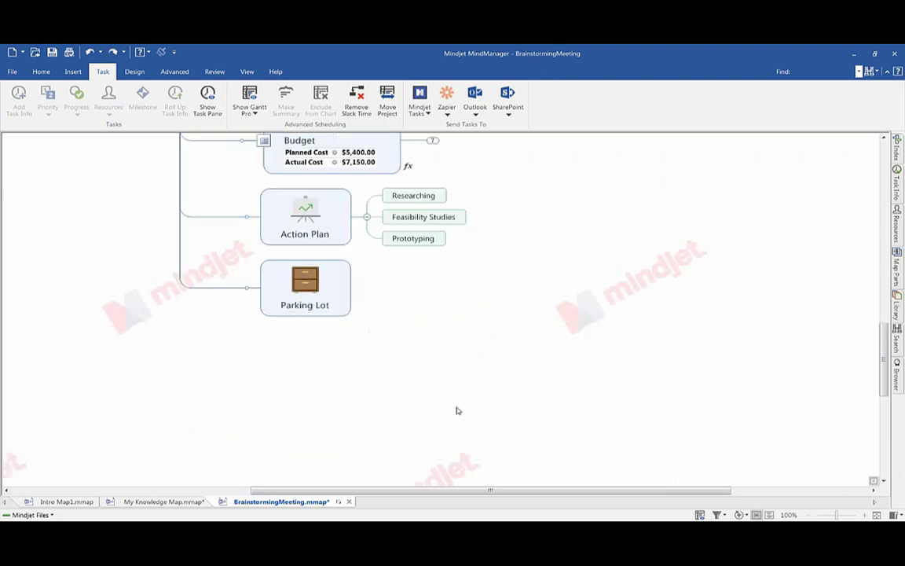
pyautogui.scroll(1, 458, 411)
pyautogui.click(305, 360)
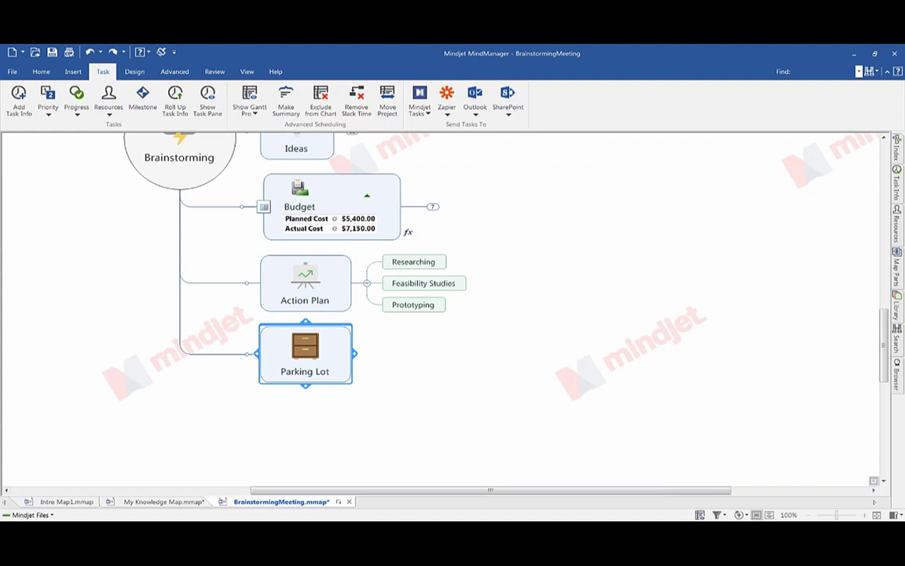
pyautogui.press('Escape')
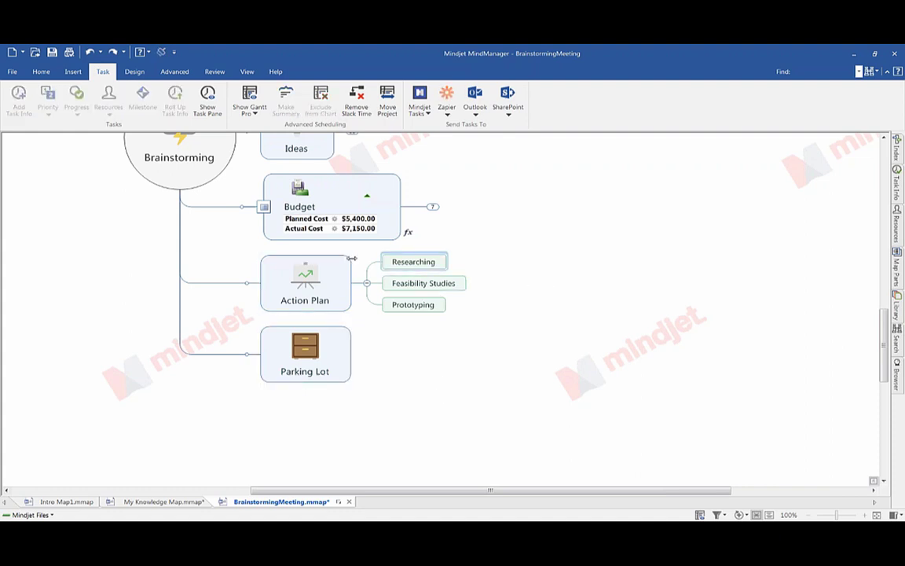
# Step: Create a floating topic reading "Need to sort out production equipment" in the empty area beside the Action Plan branch
pyautogui.doubleClick(538, 293)
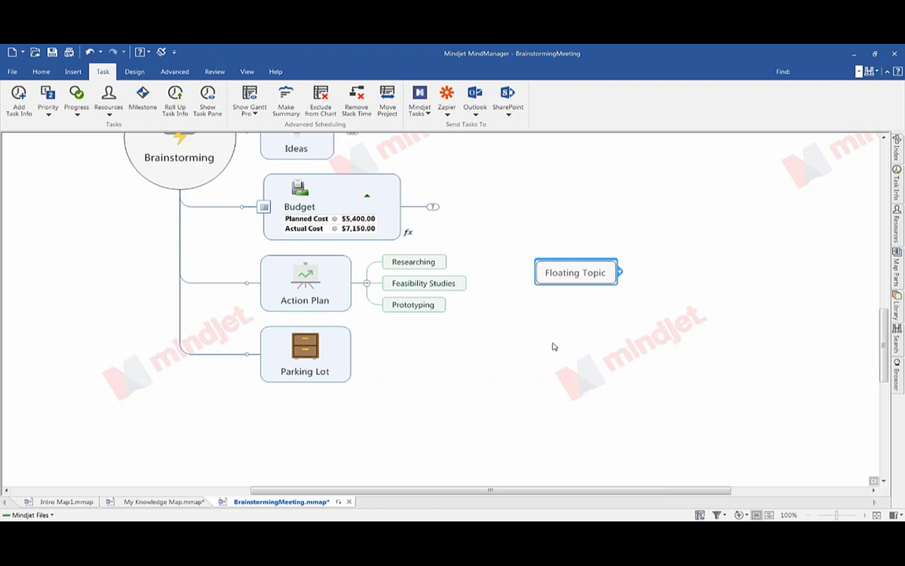
pyautogui.write('Sort ou')
pyautogui.press('BackSpace')
pyautogui.press('BackSpace')
pyautogui.press('BackSpace')
pyautogui.press('BackSpace')
pyautogui.press('BackSpace')
pyautogui.press('BackSpace')
pyautogui.press('BackSpace')
pyautogui.write('Need to sort out pr')
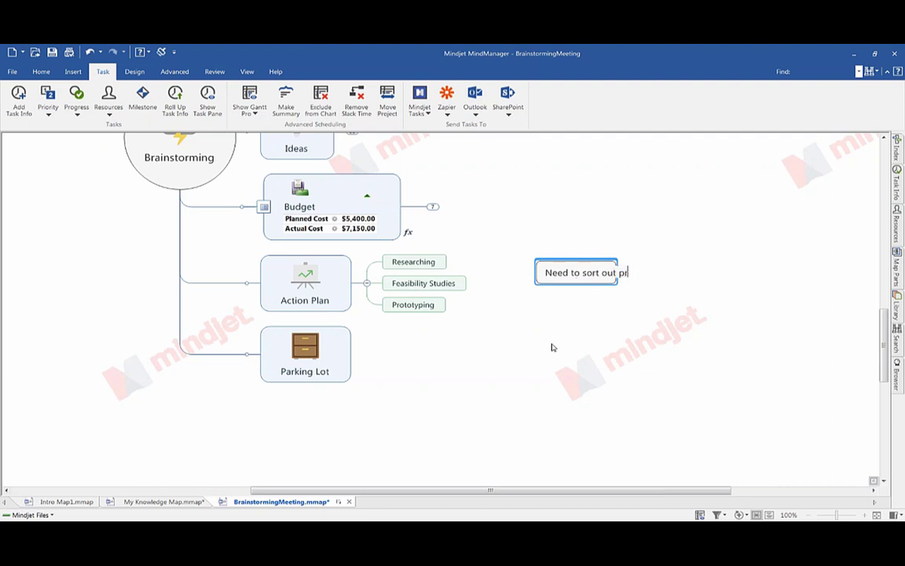
pyautogui.write('oduction equipment')
pyautogui.press('Return')
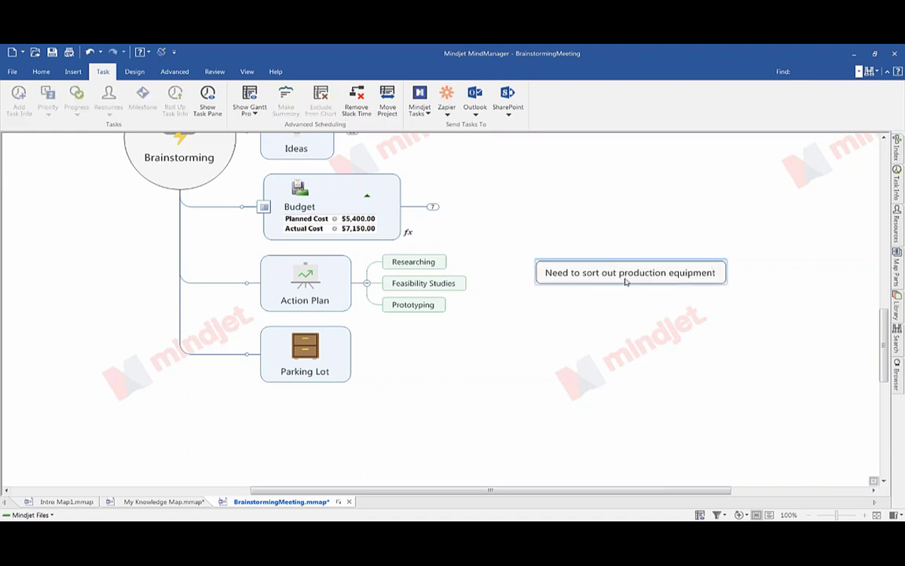
# Step: Attach the floating production equipment topic to Parking Lot, expand that branch to check it, and collapse it again
pyautogui.moveTo(626, 277); pyautogui.dragTo(384, 370)
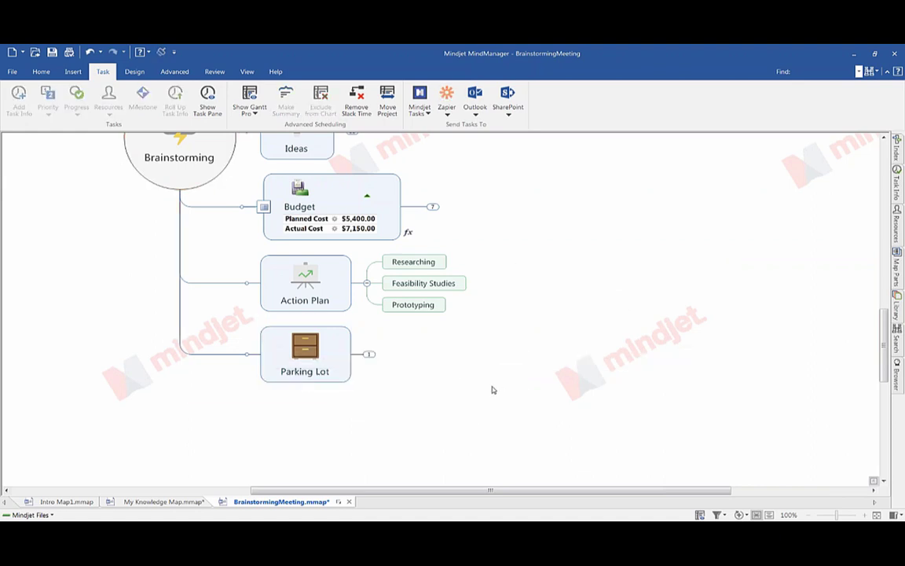
pyautogui.click(369, 354)
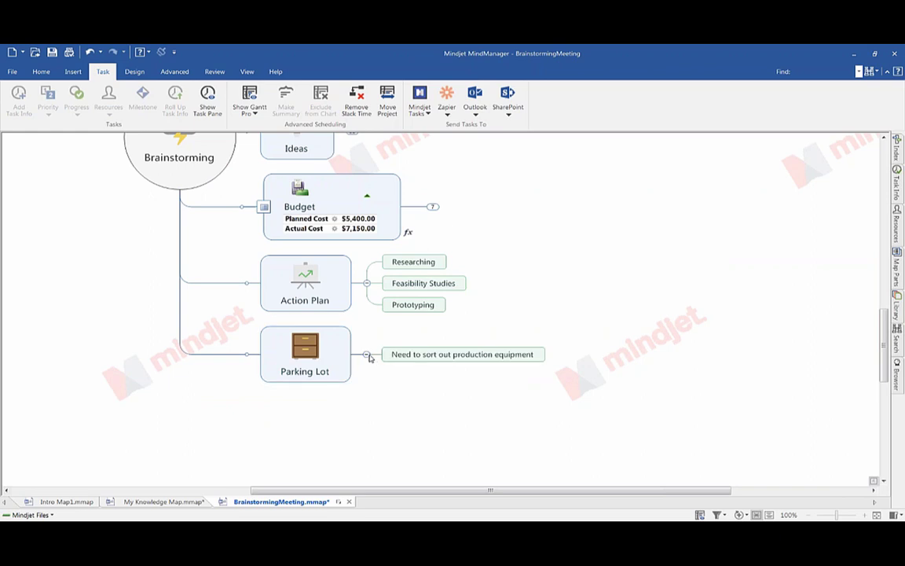
pyautogui.click(366, 355)
pyautogui.scroll(1, 660, 317)
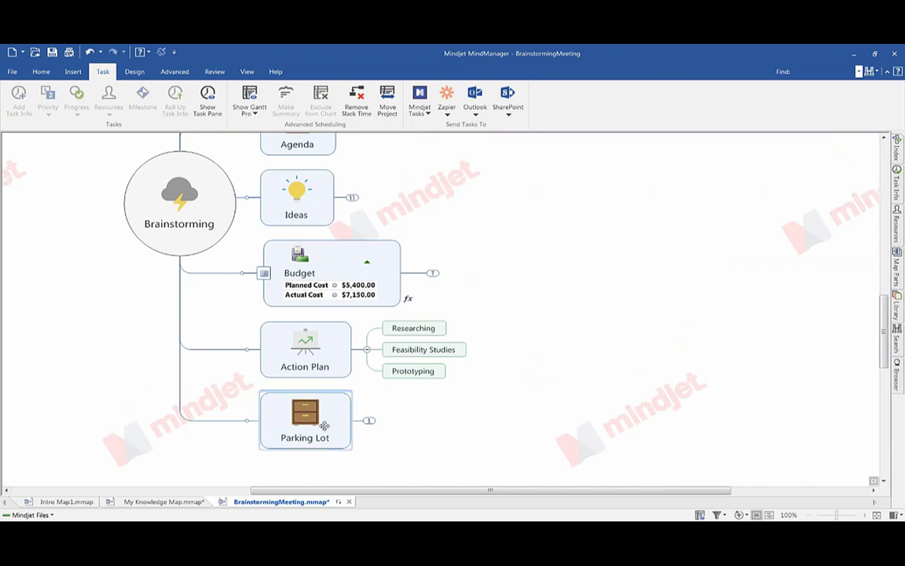
# Step: Look over the map's main topics from Logistics down to Parking Lot, pausing on Ideas and Action Plan
pyautogui.click(298, 399)
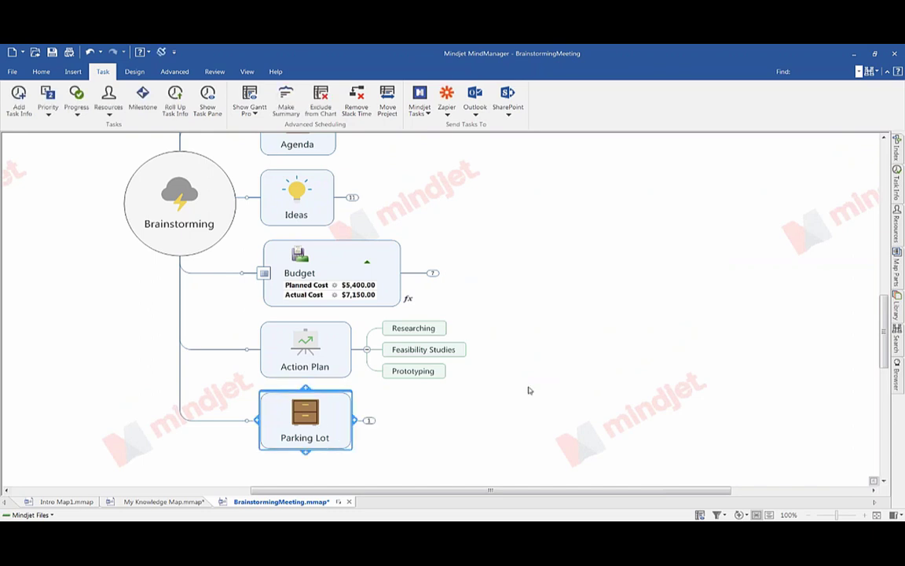
pyautogui.scroll(5, 488, 257)
pyautogui.scroll(-3, 417, 364)
pyautogui.scroll(-2, 487, 364)
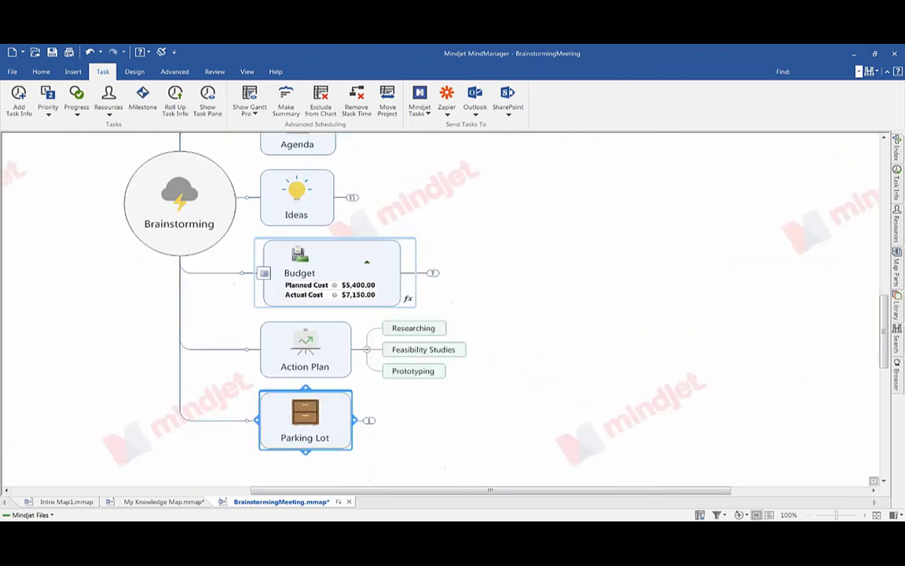
pyautogui.click(539, 338)
pyautogui.scroll(3, 475, 288)
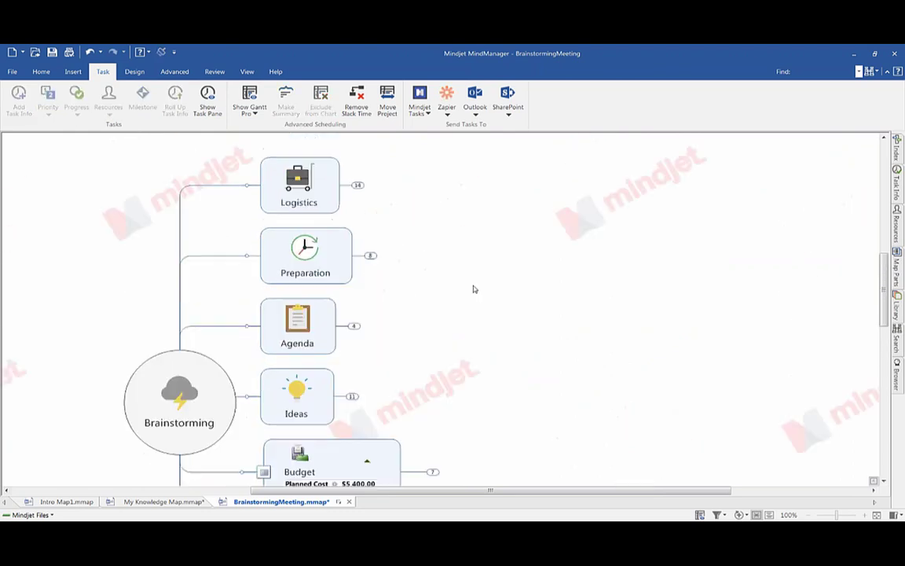
pyautogui.scroll(-1, 475, 288)
pyautogui.click(300, 330)
pyautogui.scroll(-1, 300, 318)
pyautogui.scroll(-1, 289, 340)
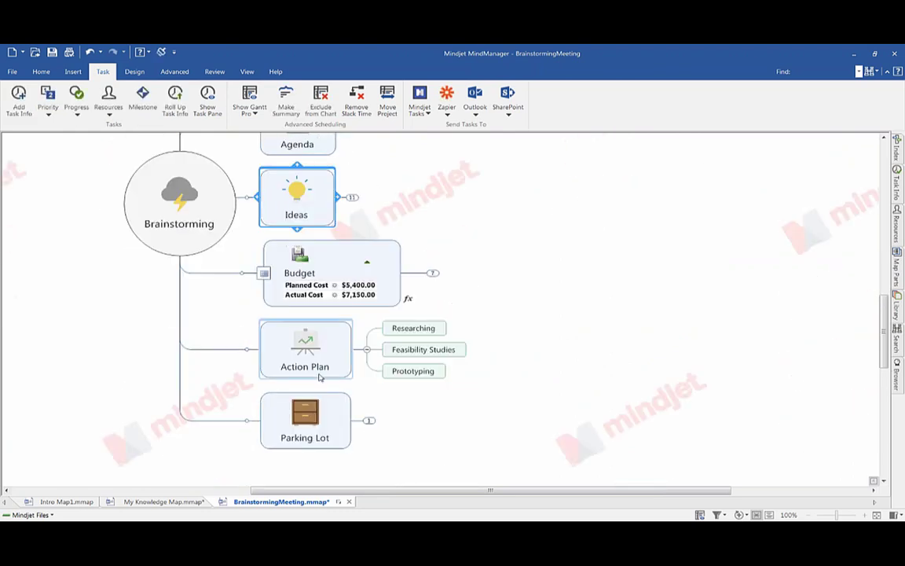
pyautogui.click(292, 345)
pyautogui.click(576, 346)
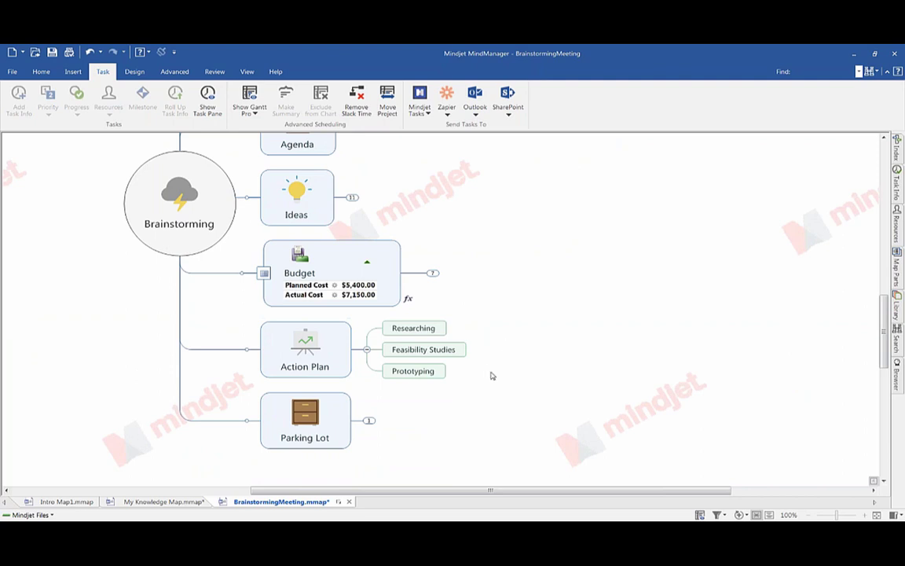
# Step: Expand the Preparation and Agenda branches and go through the Brainstorm and Qualify agenda items
pyautogui.scroll(1, 531, 431)
pyautogui.keyDown('ctrl'); pyautogui.scroll(-3, 540, 423); pyautogui.keyUp('ctrl')
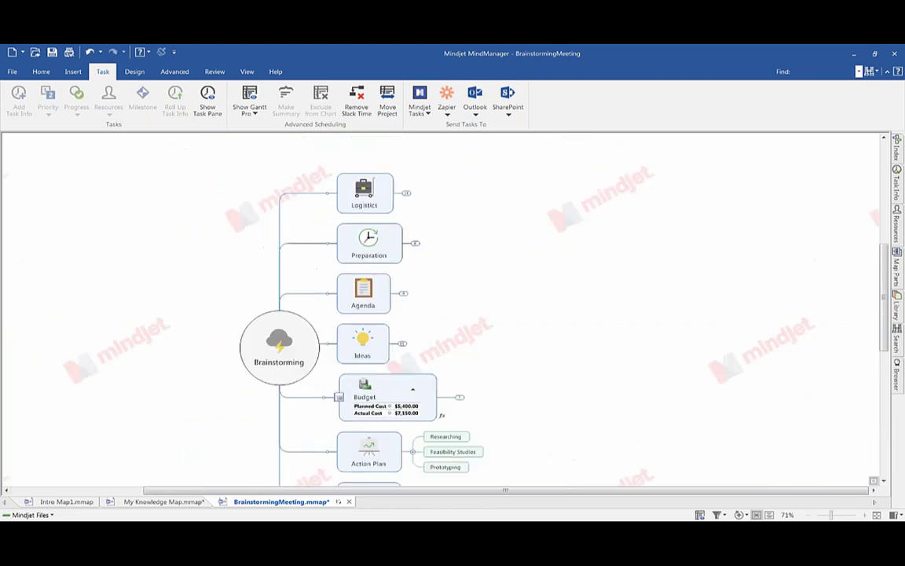
pyautogui.click(416, 243)
pyautogui.click(402, 313)
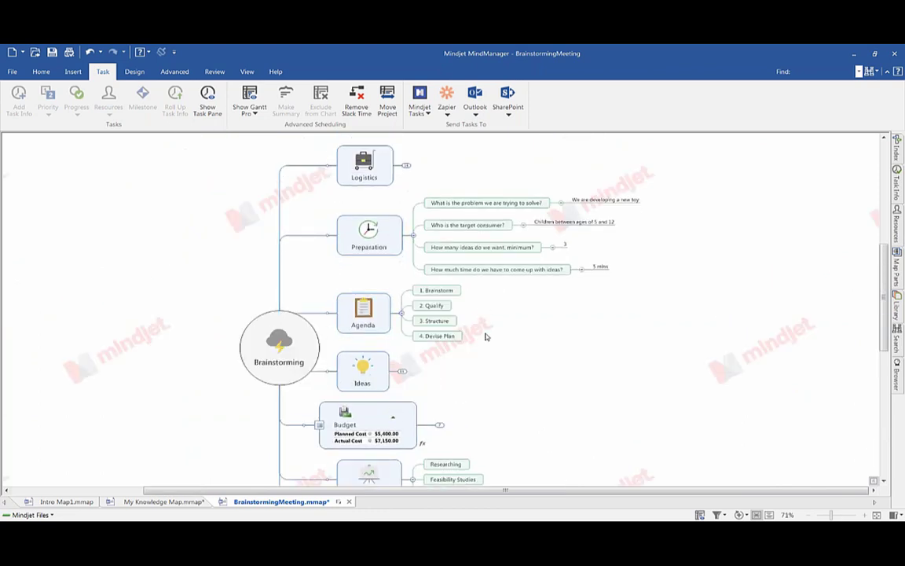
pyautogui.scroll(-1, 599, 303)
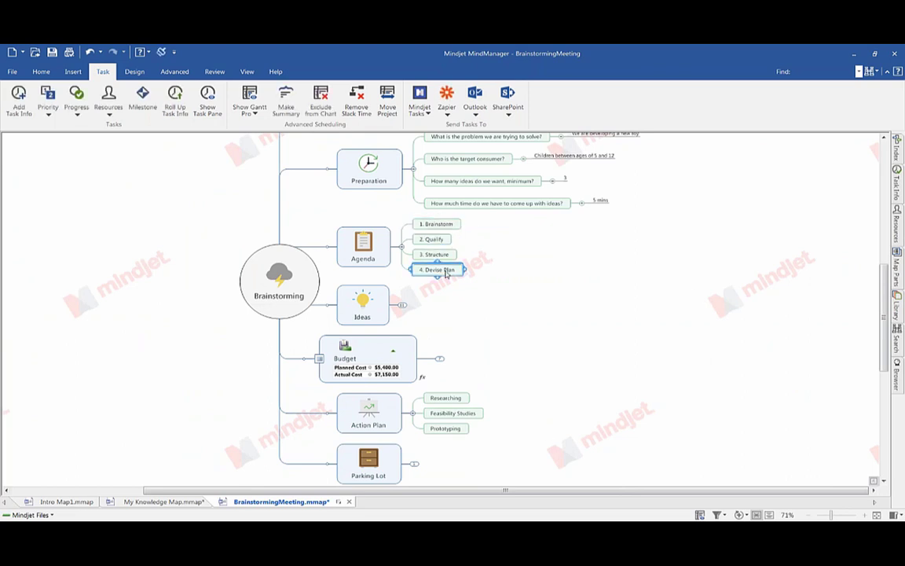
pyautogui.click(448, 226)
pyautogui.click(441, 240)
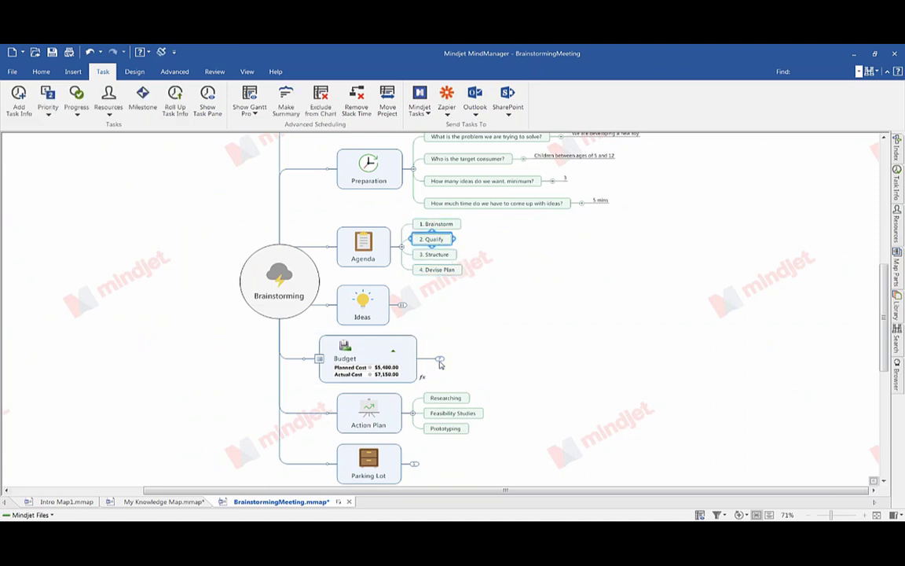
# Step: Go to the Structure agenda item, expand the Budget branch to check its cost categories, and collapse it again
pyautogui.click(440, 255)
pyautogui.click(439, 358)
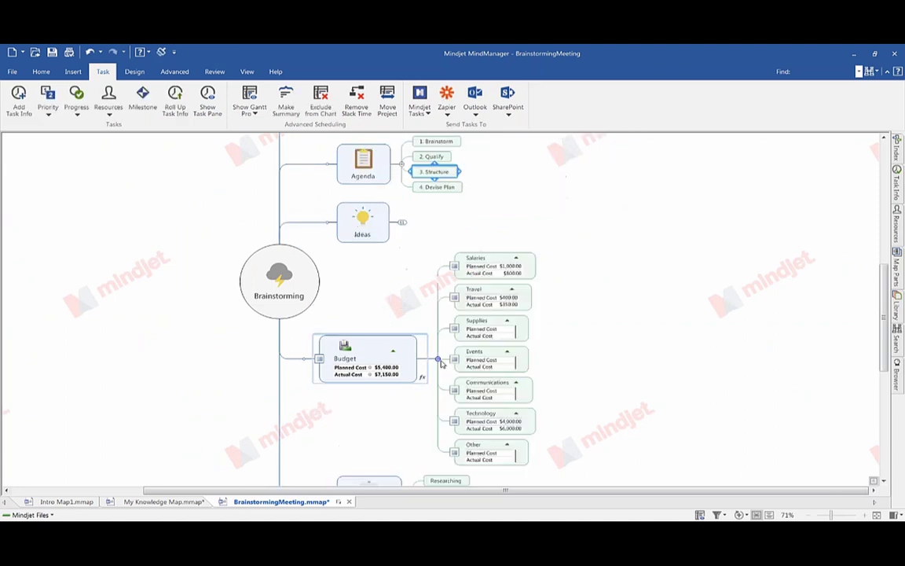
pyautogui.click(439, 359)
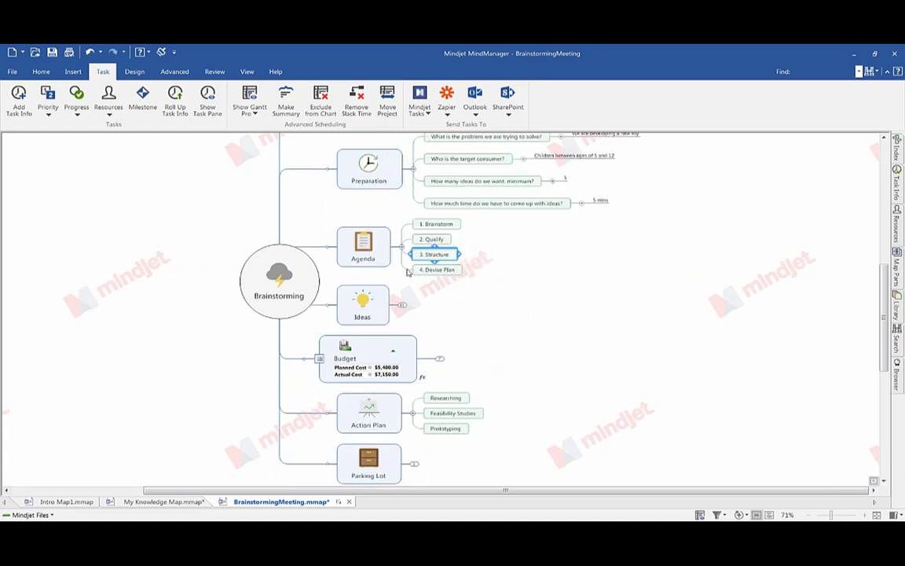
# Step: Expand the Ideas branch and look over the collected toy ideas
pyautogui.click(402, 304)
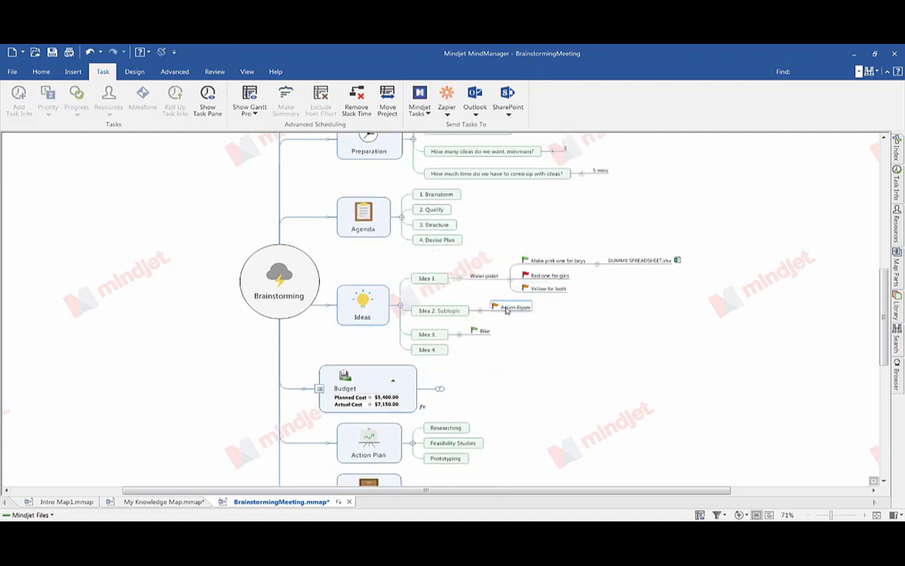
pyautogui.click(455, 312)
pyautogui.click(517, 341)
# Step: Go through the Action Plan topics Researching, Feasibility Studies and Prototyping
pyautogui.scroll(-2, 469, 371)
pyautogui.click(468, 374)
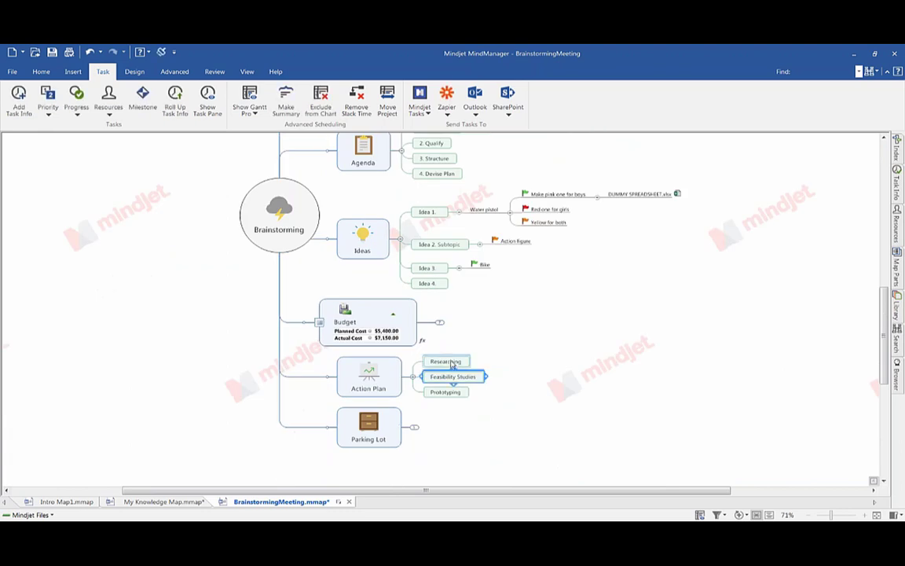
pyautogui.press('Down')
pyautogui.press('Up')
pyautogui.press('Up')
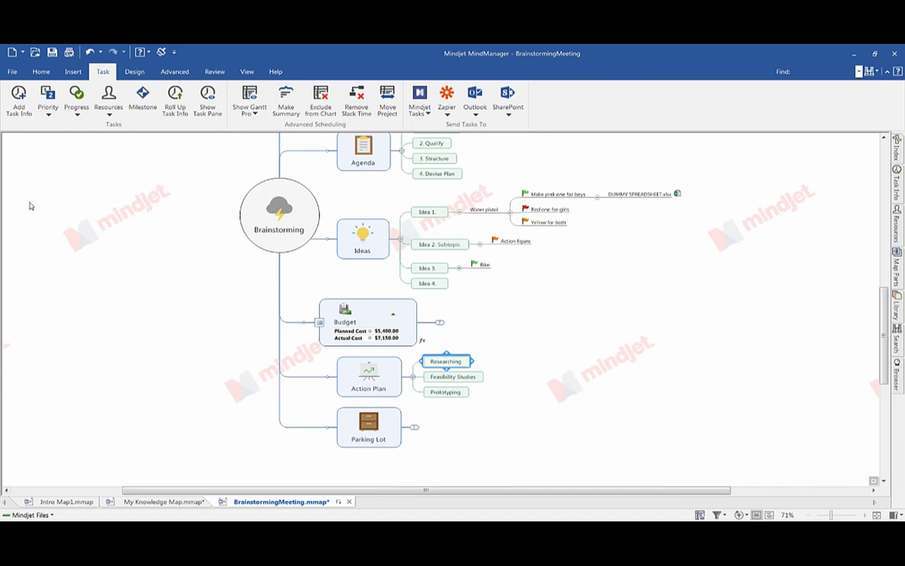
pyautogui.click(19, 101)
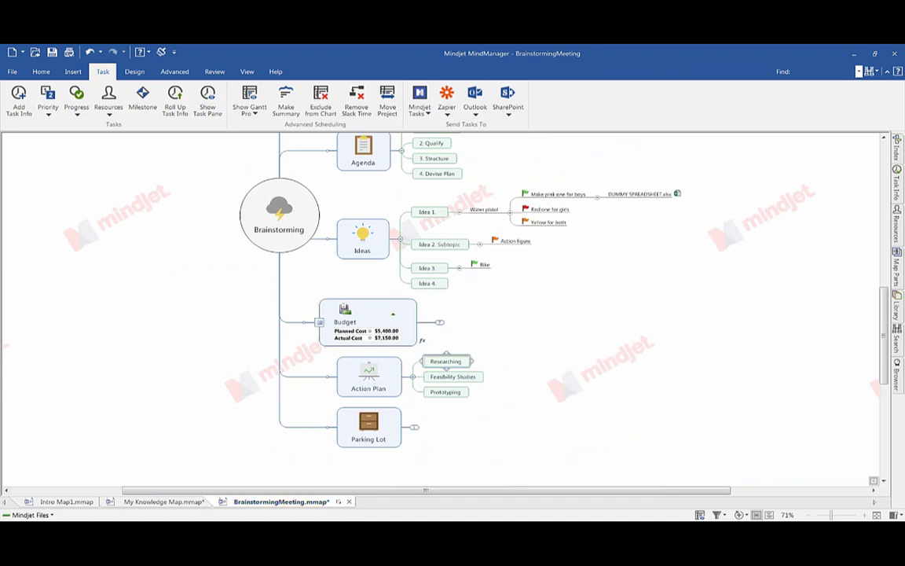
pyautogui.click(627, 341)
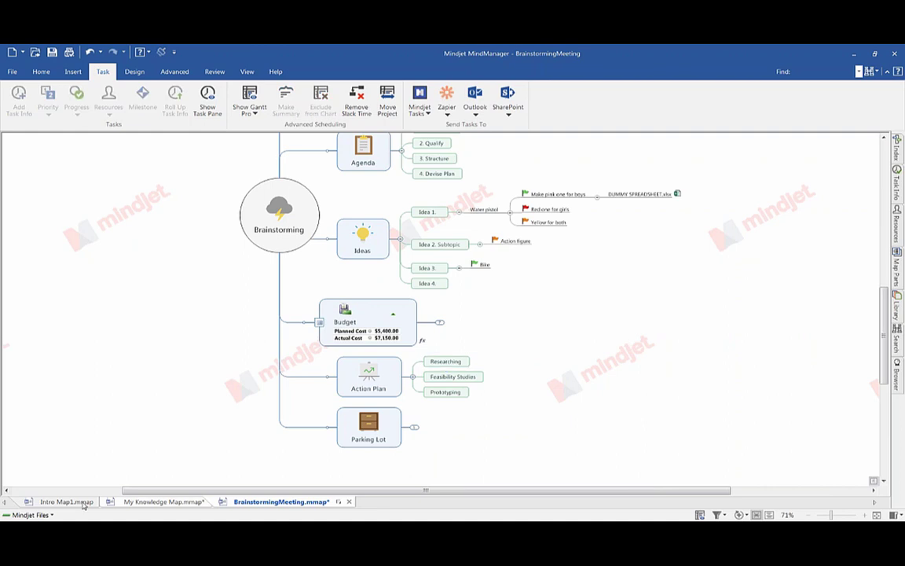
# Step: Return to the Intro Map1 map and open the map linked to the Road Map agenda topic
pyautogui.click(86, 503)
pyautogui.click(620, 370)
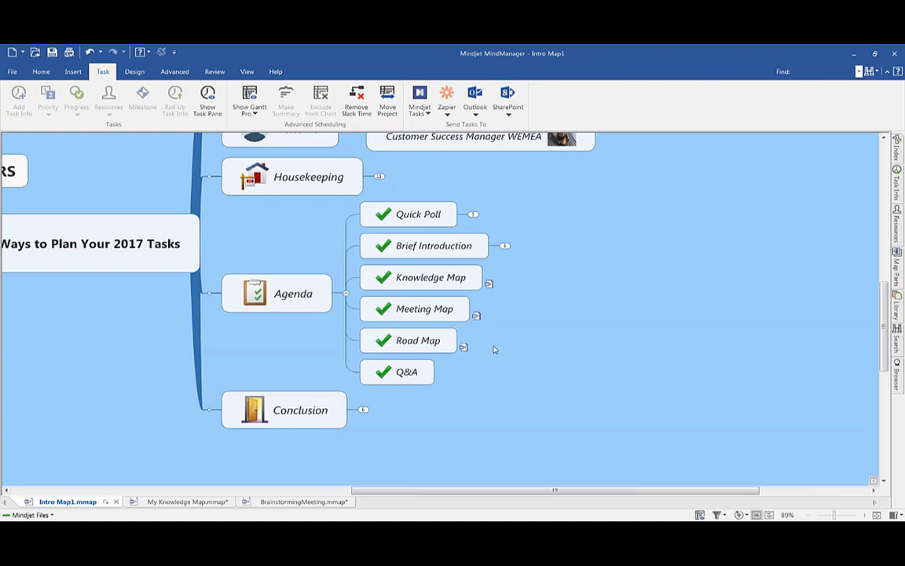
pyautogui.click(434, 339)
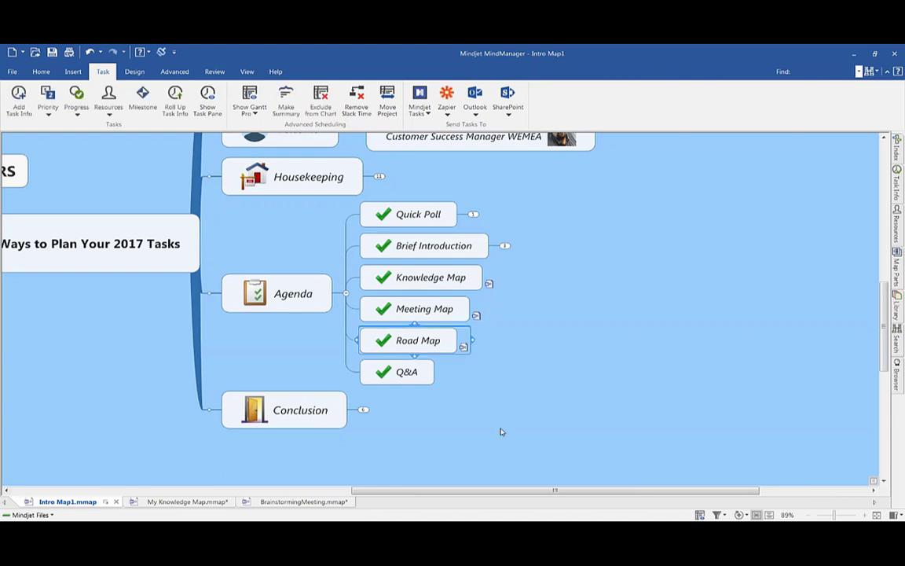
pyautogui.click(559, 407)
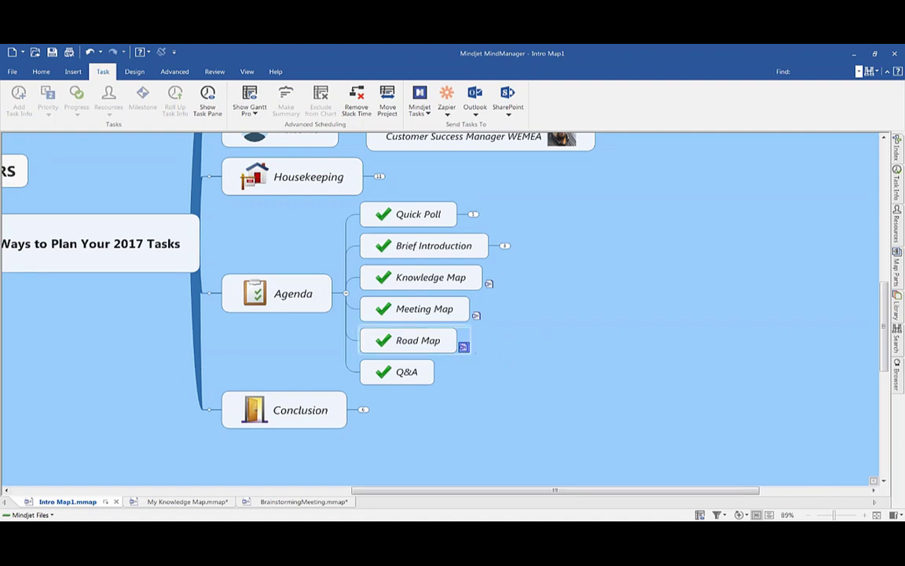
pyautogui.moveTo(464, 346)
pyautogui.click(464, 347)
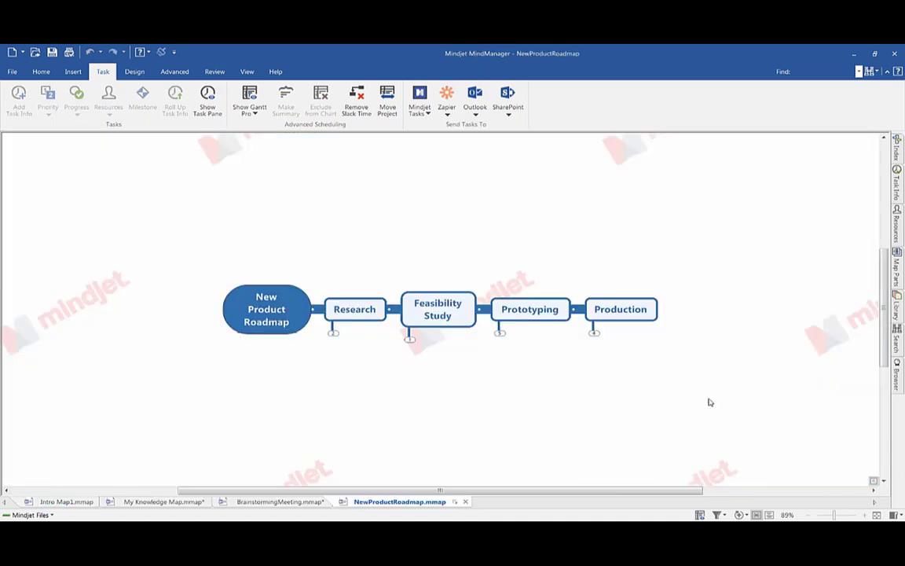
# Step: Look through the roadmap's phases from Research and Feasibility Study to Prototyping and Production
pyautogui.hscroll(1, 373, 493)
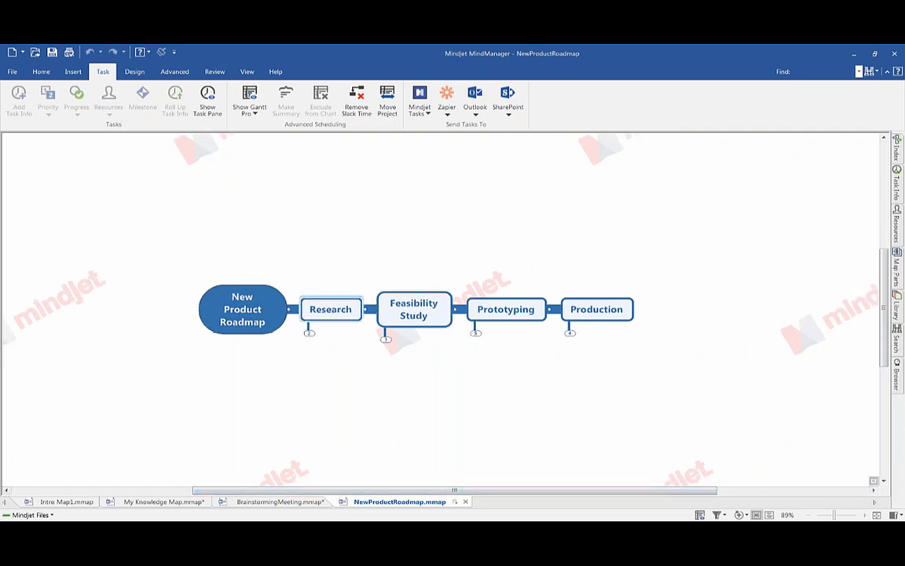
pyautogui.click(331, 308)
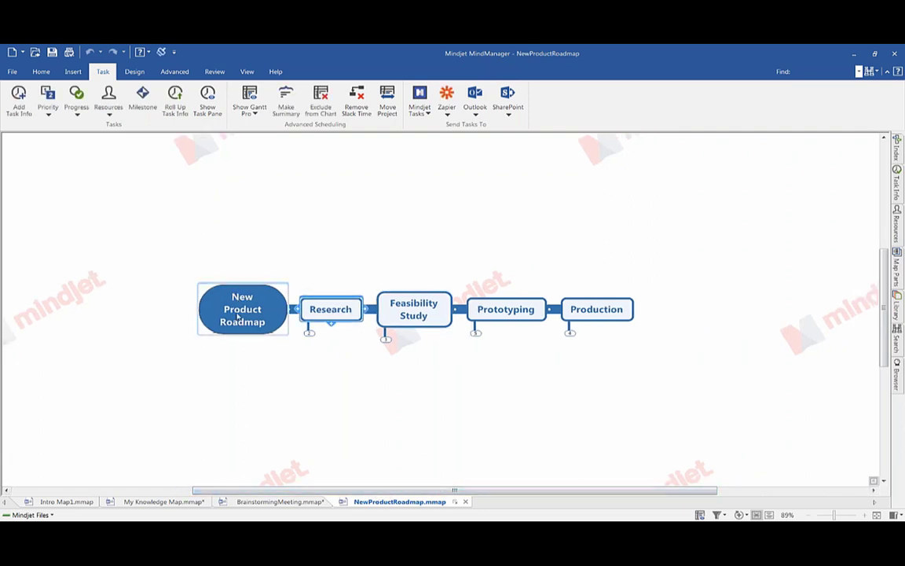
pyautogui.press('Right')
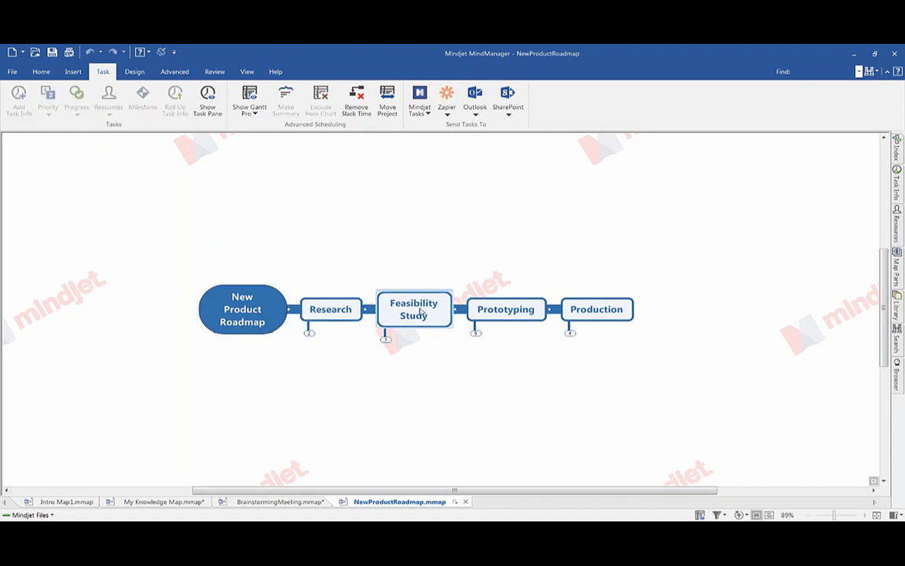
pyautogui.press('Right')
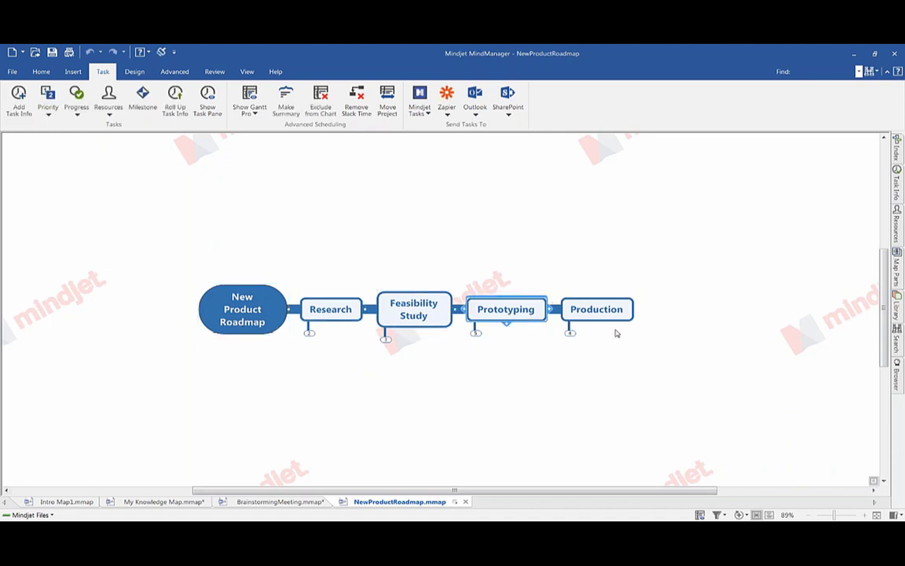
pyautogui.press('Right')
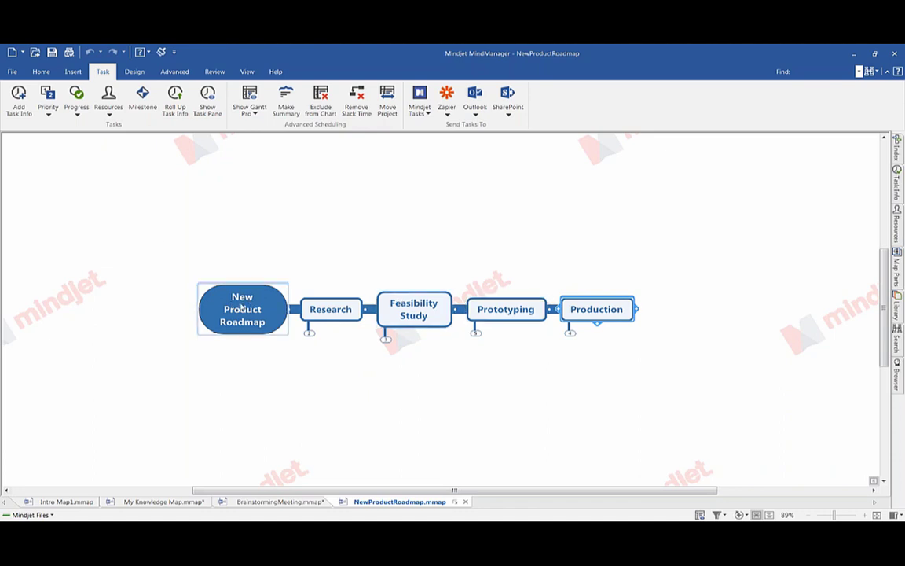
# Step: Create a new map from the blank Timeline template
pyautogui.click(12, 72)
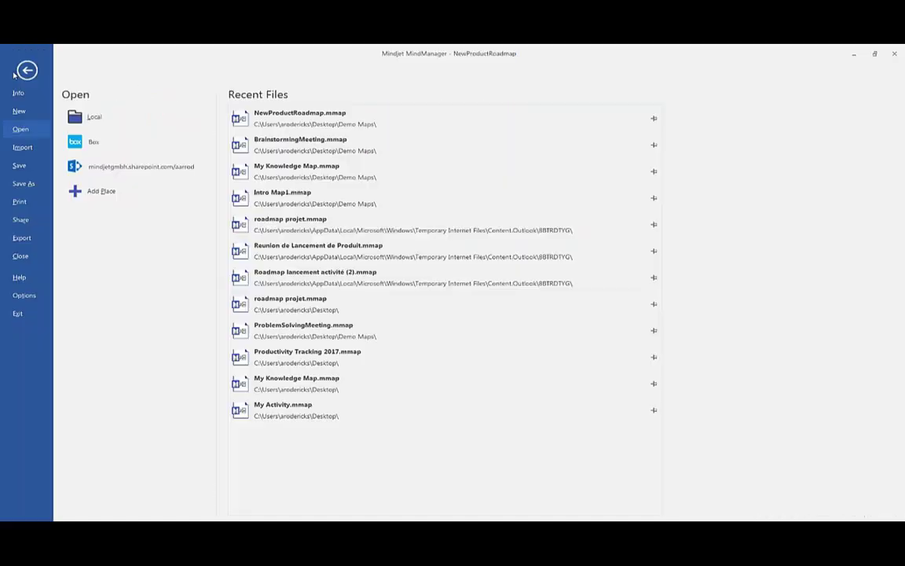
pyautogui.click(19, 111)
pyautogui.scroll(-2, 349, 300)
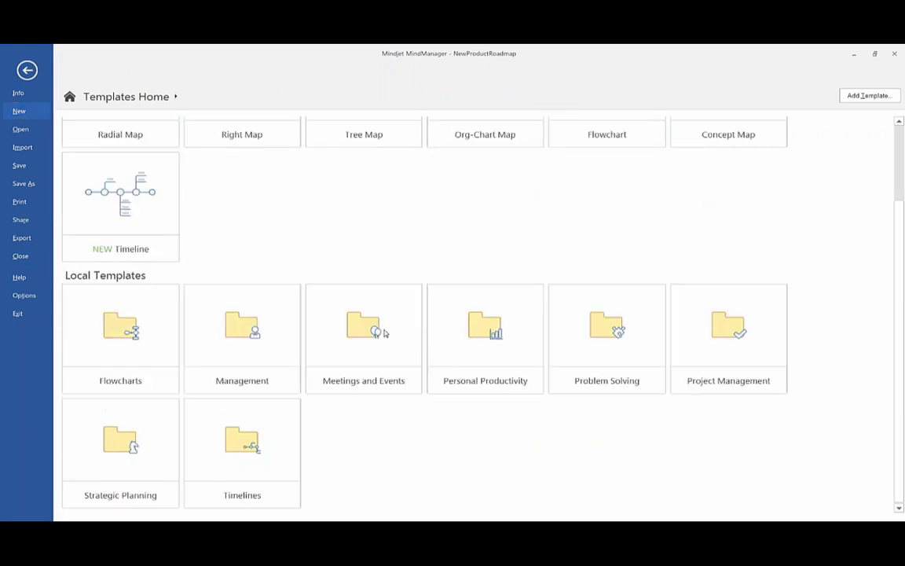
pyautogui.scroll(2, 396, 216)
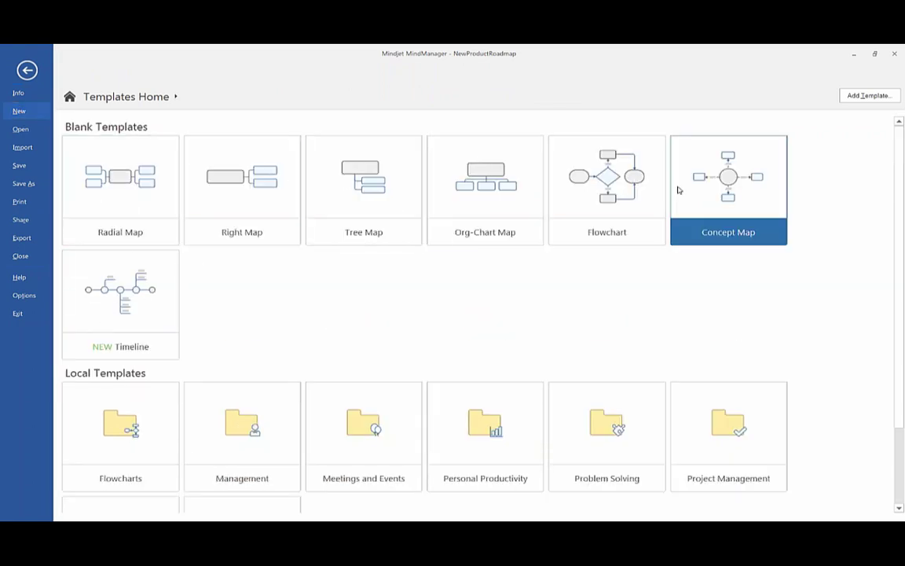
pyautogui.click(134, 296)
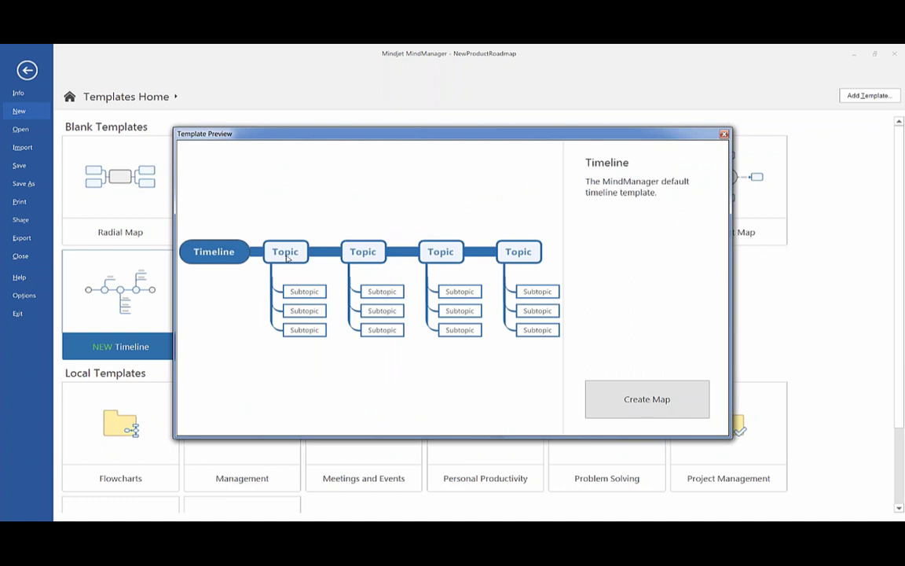
pyautogui.click(616, 397)
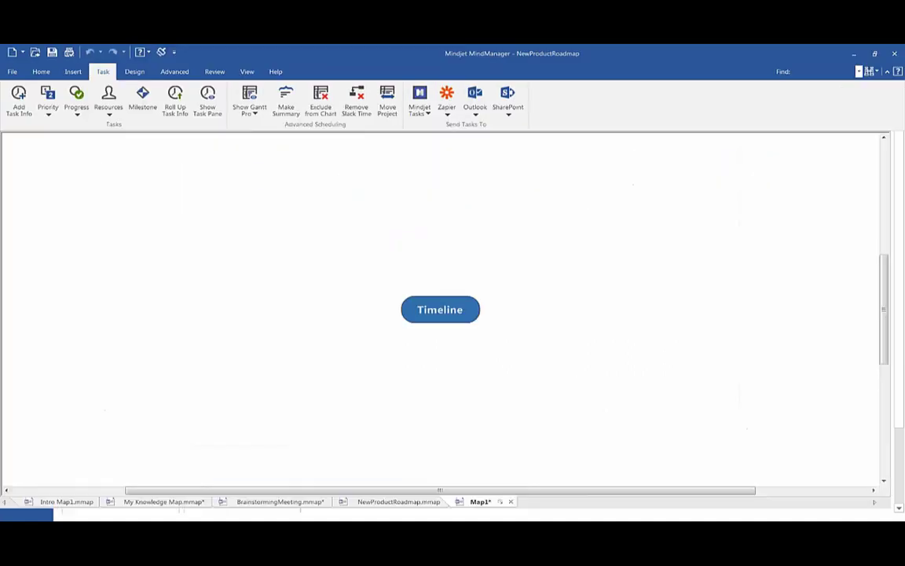
pyautogui.click(553, 191)
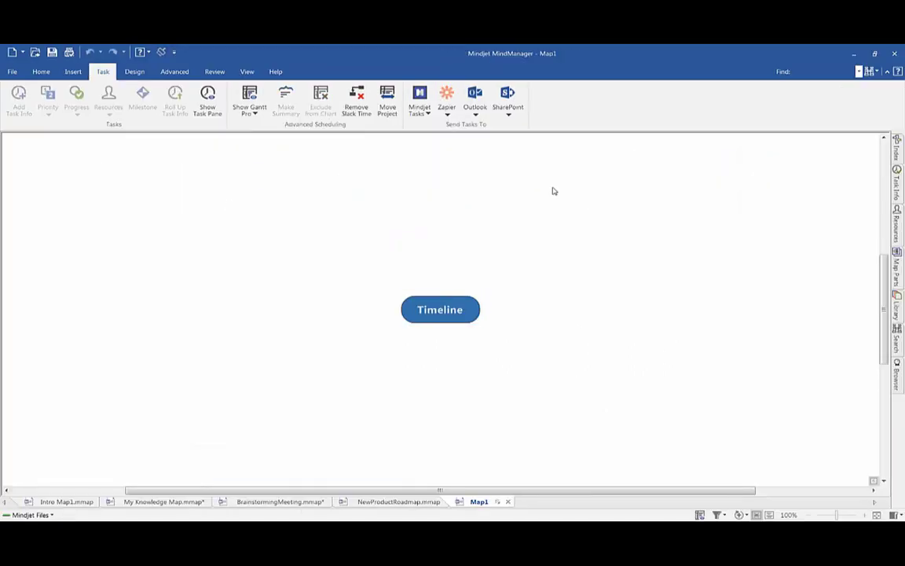
# Step: Rename the central topic of the new timeline as ROADMAP1
pyautogui.click(454, 308)
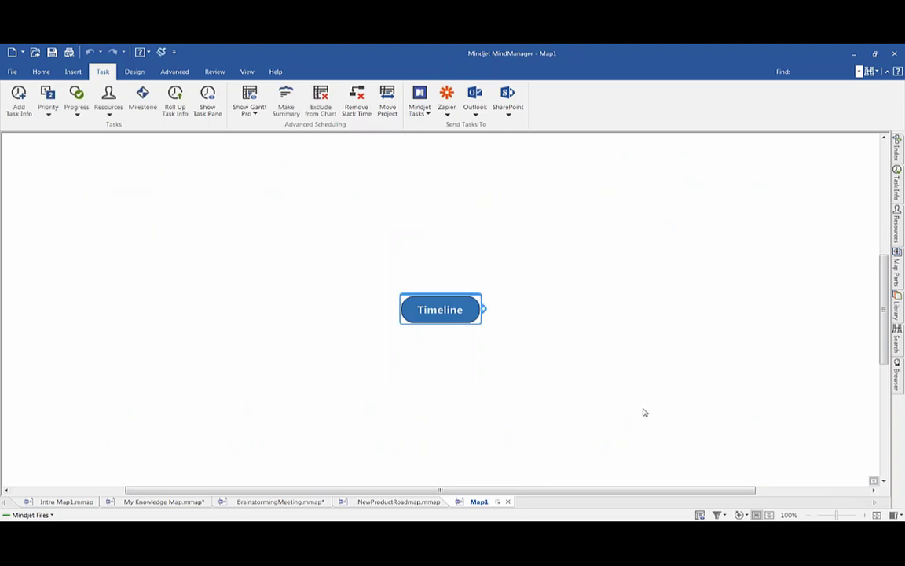
pyautogui.write('ROADMAP1')
pyautogui.click(644, 412)
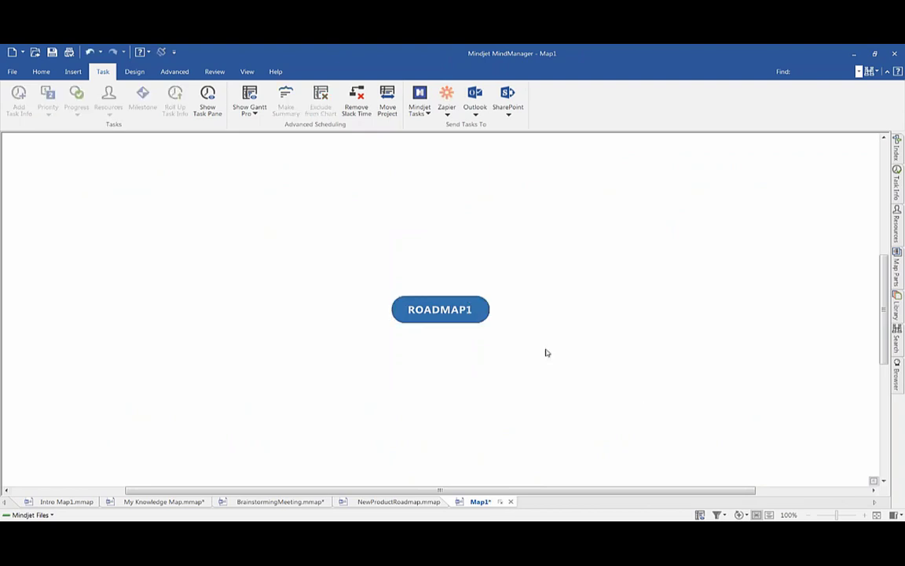
# Step: Add four main topics to the ROADMAP1 timeline
pyautogui.click(444, 309)
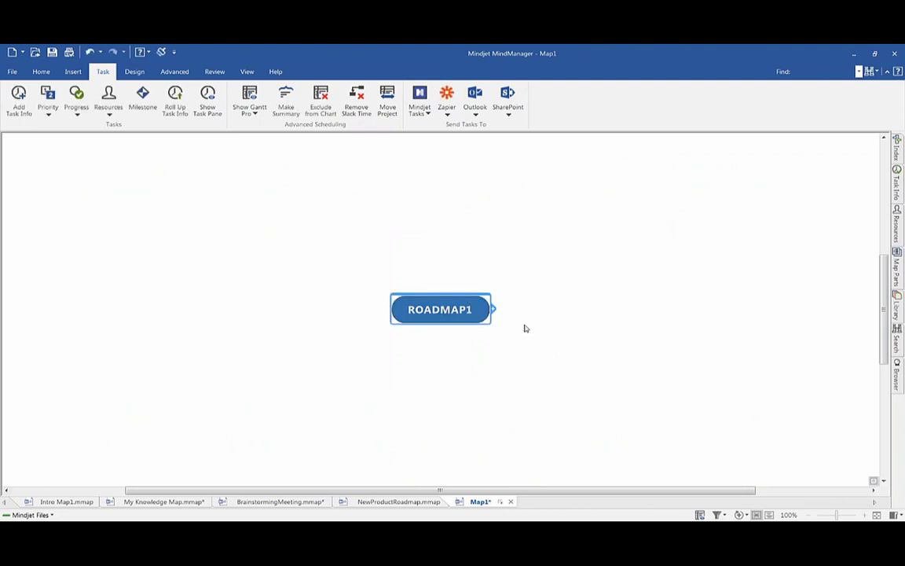
pyautogui.press('Insert')
pyautogui.press('Insert')
pyautogui.press('Insert')
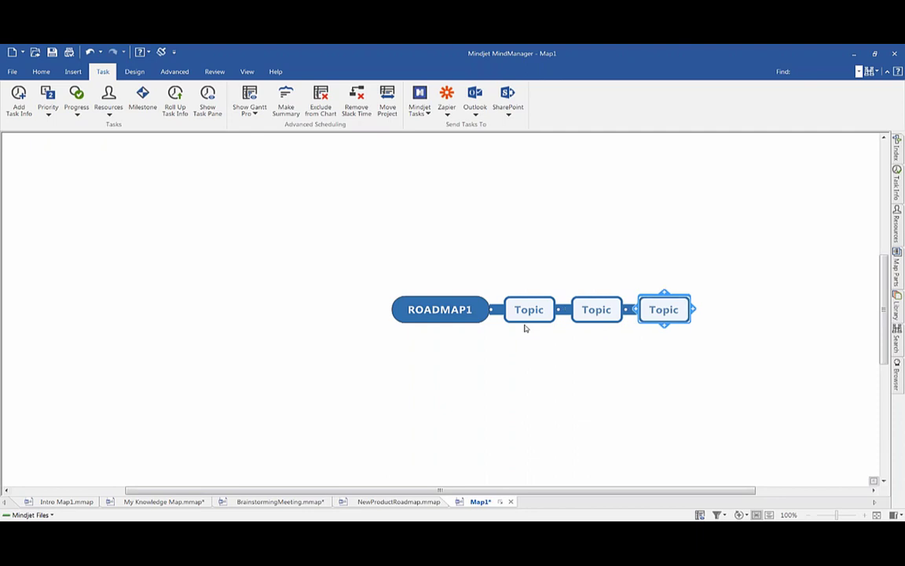
pyautogui.press('Insert')
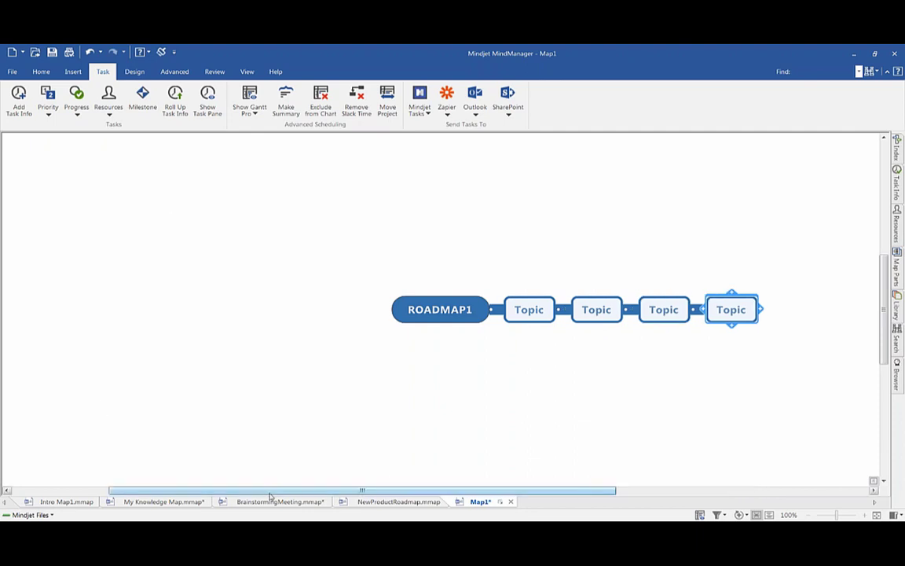
pyautogui.moveTo(270, 493); pyautogui.dragTo(340, 492)
# Step: Step through the timeline's main topics and add four subtopics under the first one
pyautogui.click(419, 315)
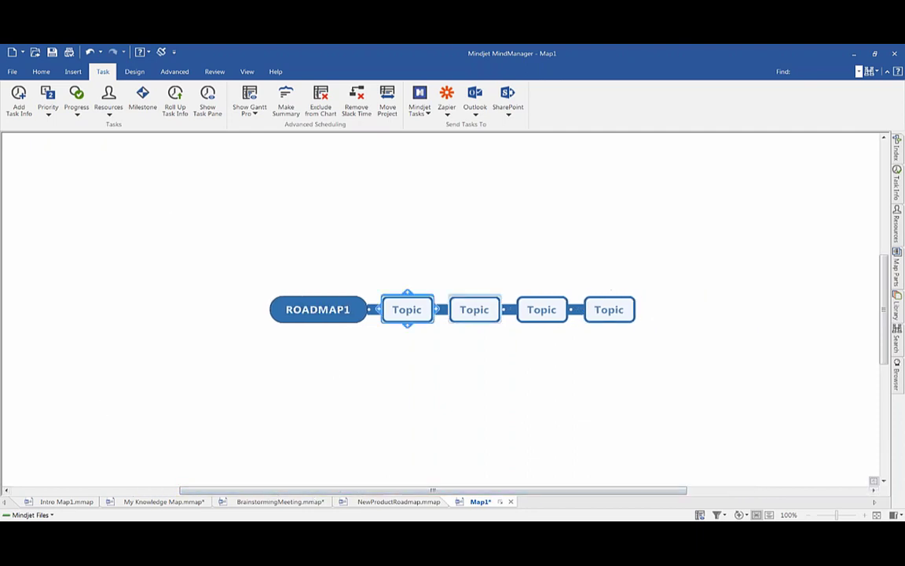
pyautogui.press('Right')
pyautogui.press('Right')
pyautogui.press('Right')
pyautogui.press('Left')
pyautogui.press('Left')
pyautogui.press('Left')
pyautogui.press('Insert')
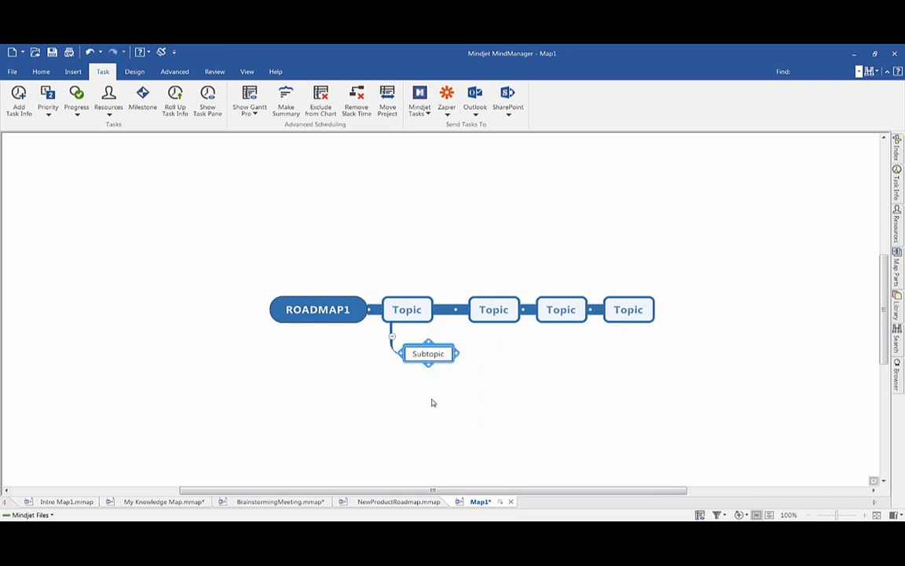
pyautogui.press('Return')
pyautogui.press('Return')
pyautogui.press('Return')
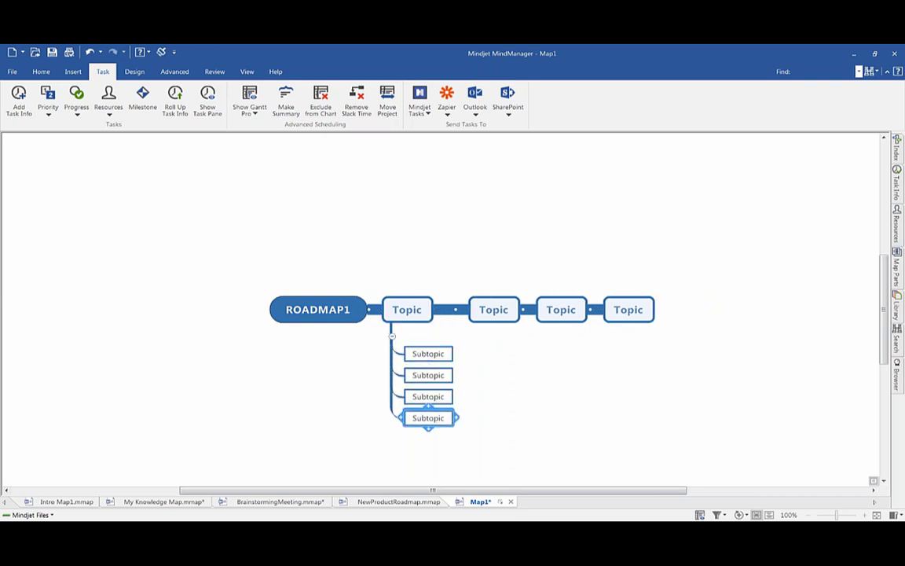
# Step: Add three subtopics under the last subtopic, and three more one level deeper under the last of those
pyautogui.press('Insert')
pyautogui.press('Return')
pyautogui.press('Return')
pyautogui.press('Insert')
pyautogui.press('Return')
pyautogui.press('Return')
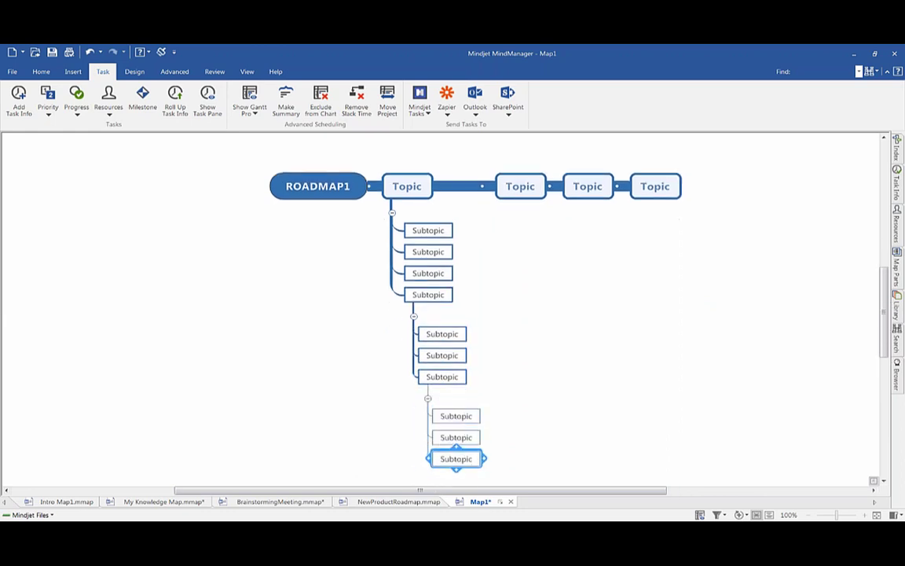
# Step: Move the first main topic with all its subtopics to the second position on the timeline
pyautogui.scroll(2, 370, 263)
pyautogui.click(519, 253)
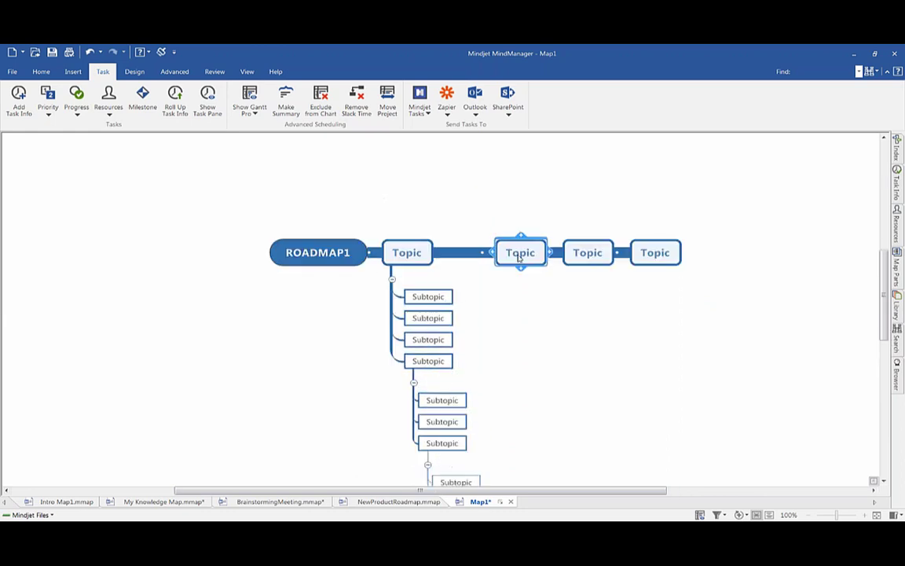
pyautogui.moveTo(491, 303); pyautogui.dragTo(431, 363)
pyautogui.moveTo(431, 317); pyautogui.dragTo(555, 277)
pyautogui.click(408, 256)
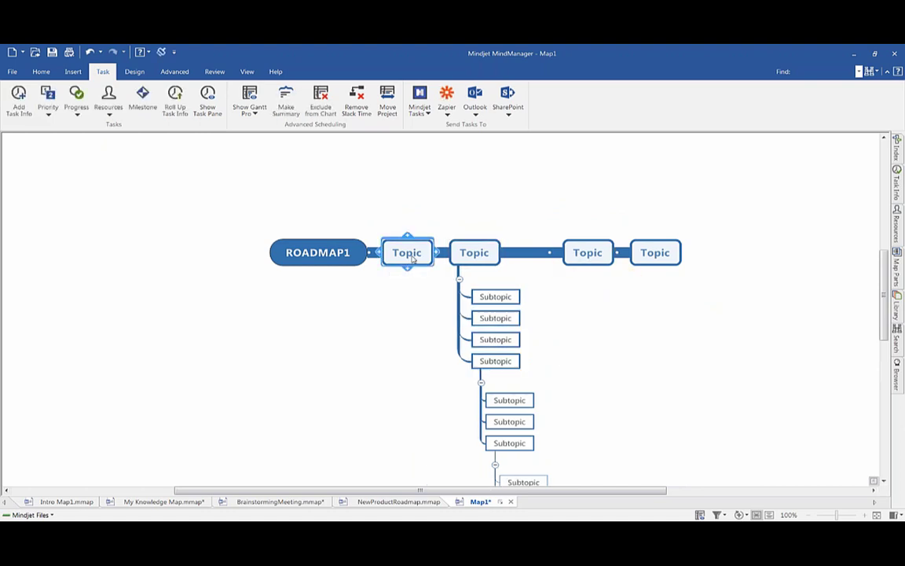
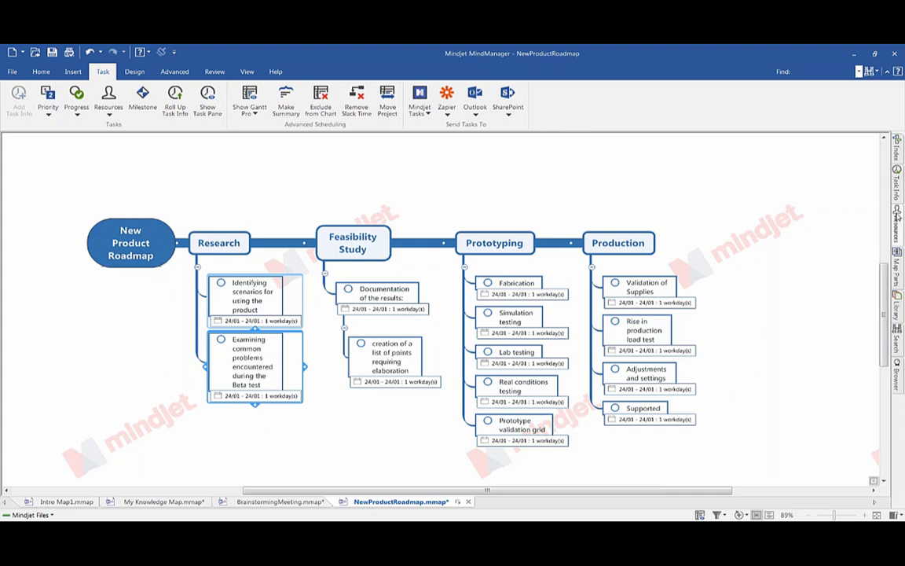
# Step: Link the two Research tasks with a Finish to Start dependency and set the Identifying scenarios task's progress to 50 %
pyautogui.click(900, 195)
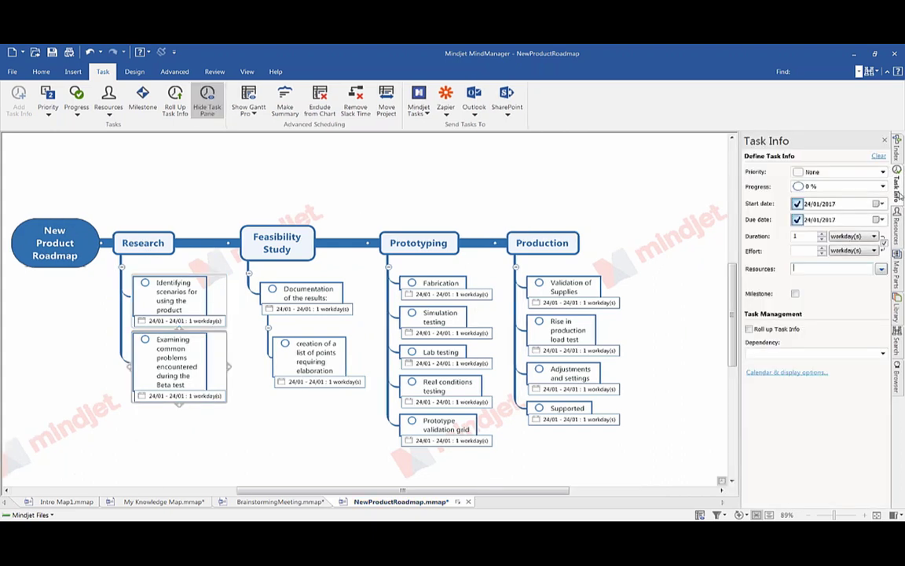
pyautogui.click(883, 352)
pyautogui.click(879, 363)
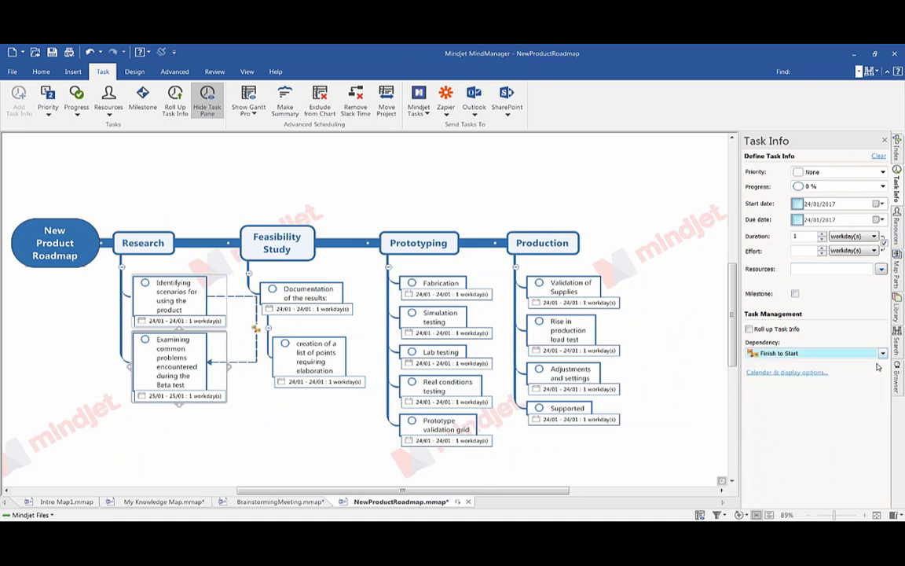
pyautogui.click(297, 428)
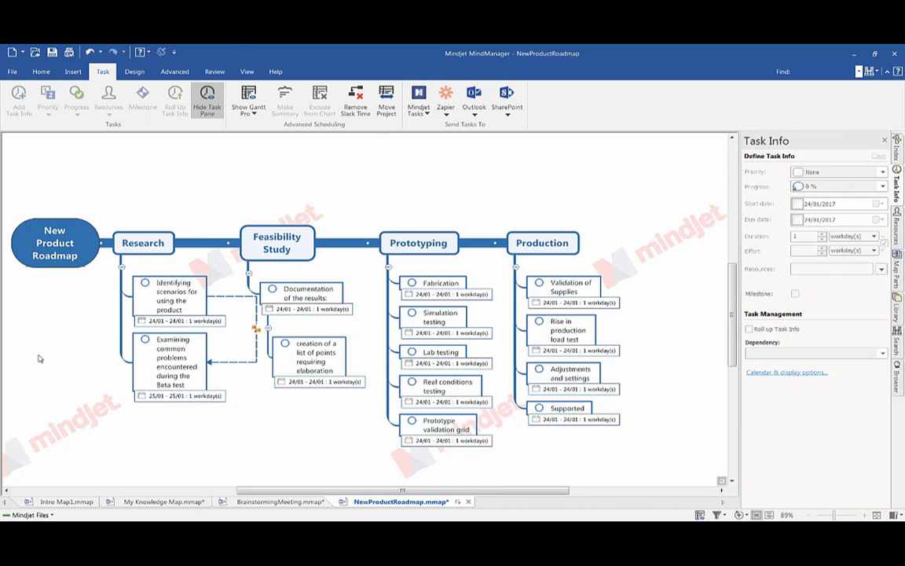
pyautogui.click(144, 283)
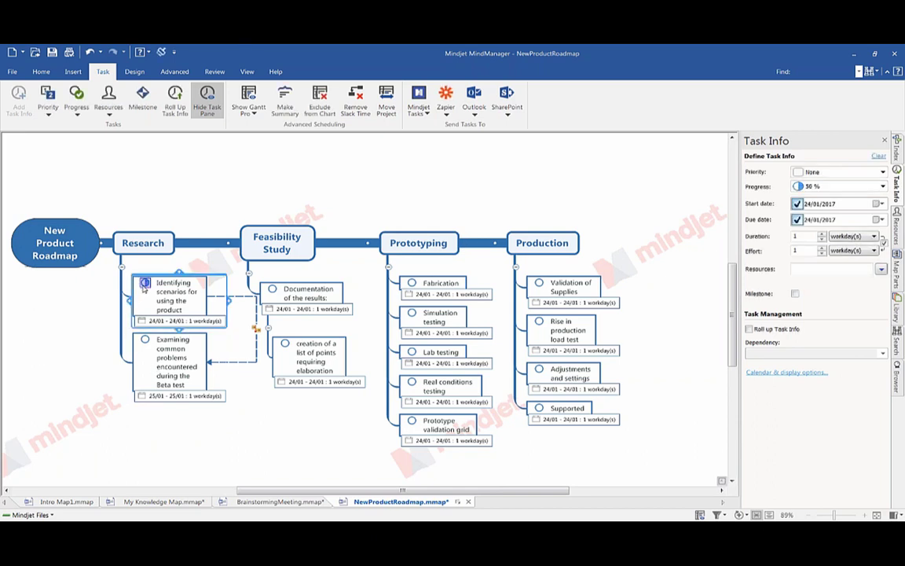
pyautogui.click(317, 421)
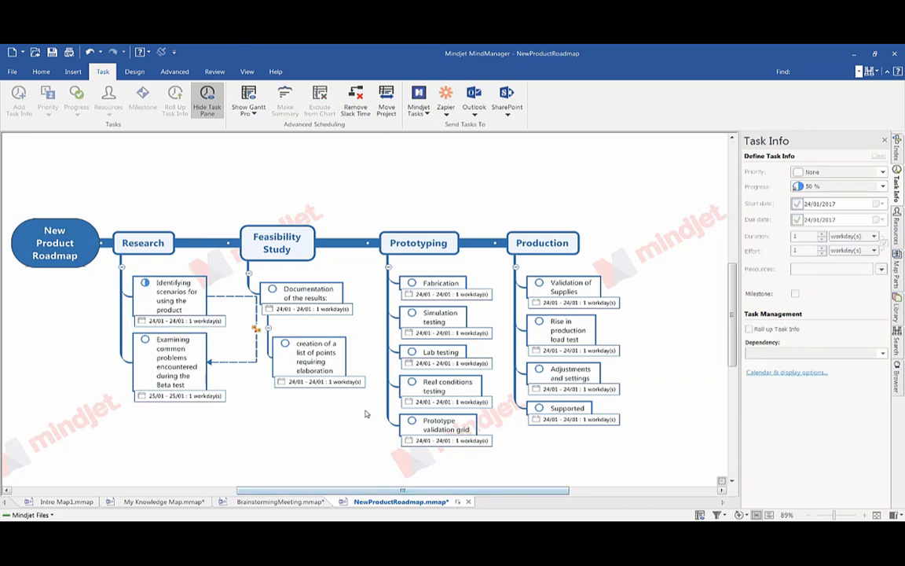
# Step: Add a Finish to Start dependency from the Examining common problems task to Documentation of the results
pyautogui.scroll(3, 365, 414)
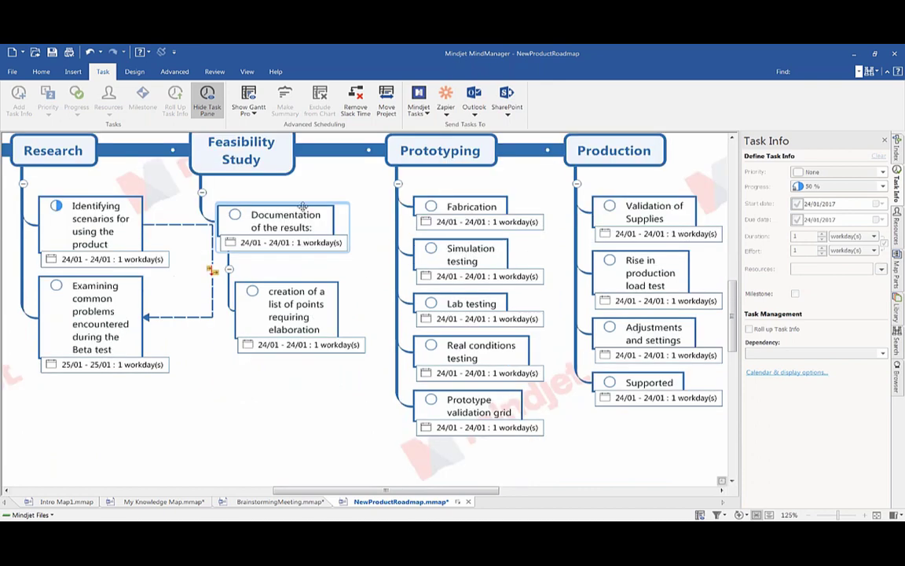
pyautogui.click(100, 314)
pyautogui.keyDown('ctrl'); pyautogui.click(283, 222); pyautogui.keyUp('ctrl')
pyautogui.keyDown('ctrl'); pyautogui.click(646, 272); pyautogui.keyUp('ctrl')
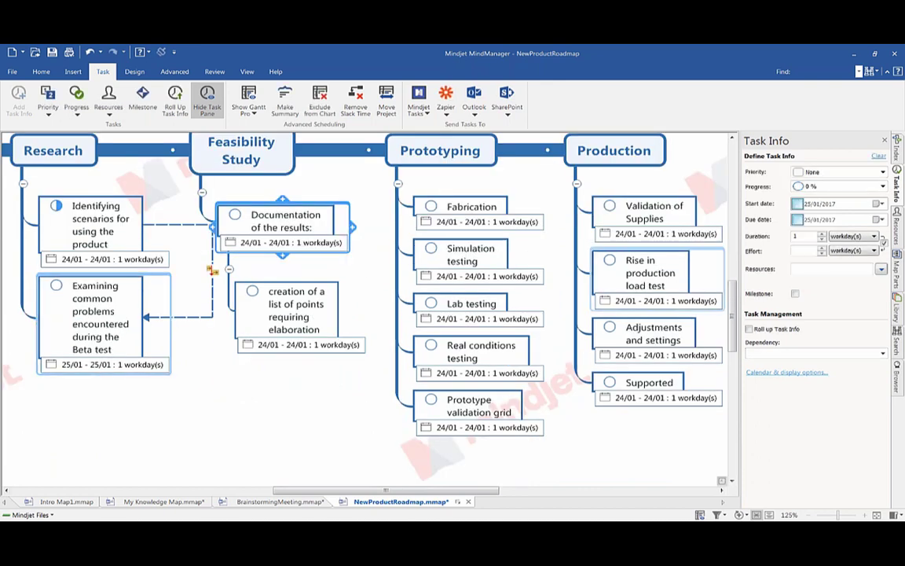
pyautogui.click(881, 354)
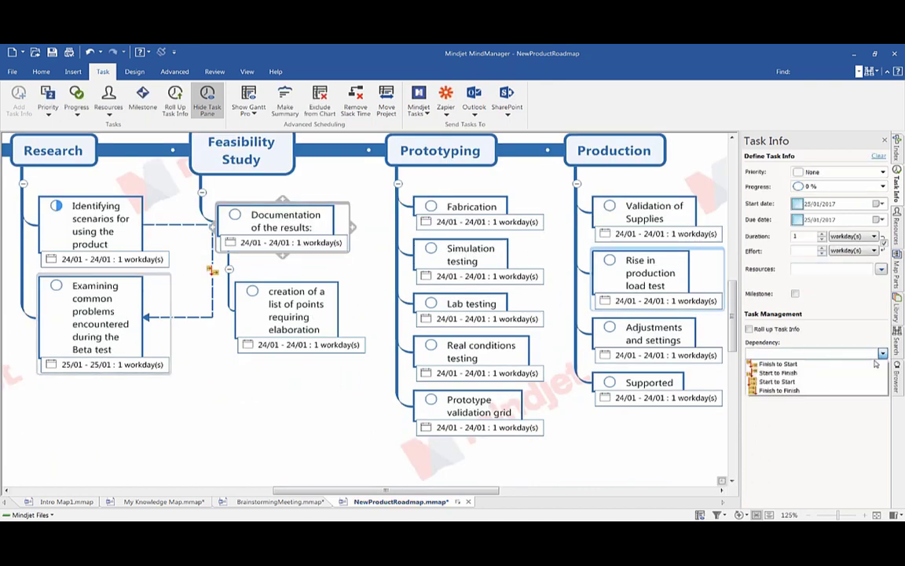
pyautogui.click(766, 357)
pyautogui.click(360, 445)
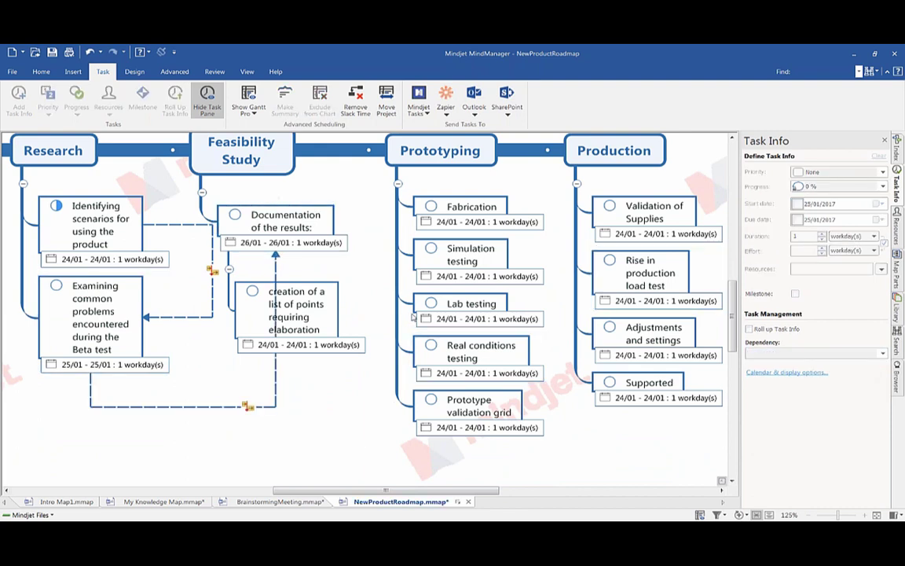
# Step: Change the growth layout of the Feasibility Study topic to Up Org-Chart
pyautogui.scroll(-4, 334, 177)
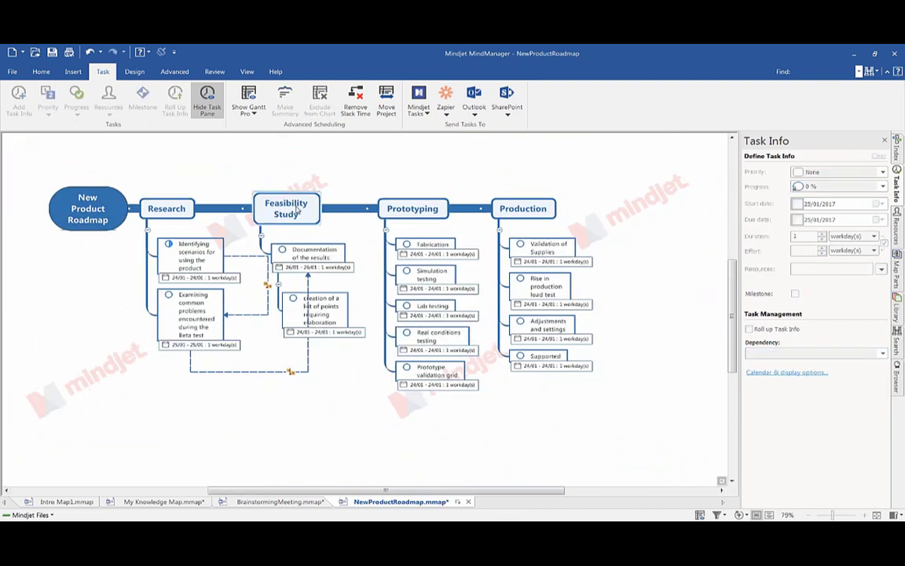
pyautogui.click(295, 209)
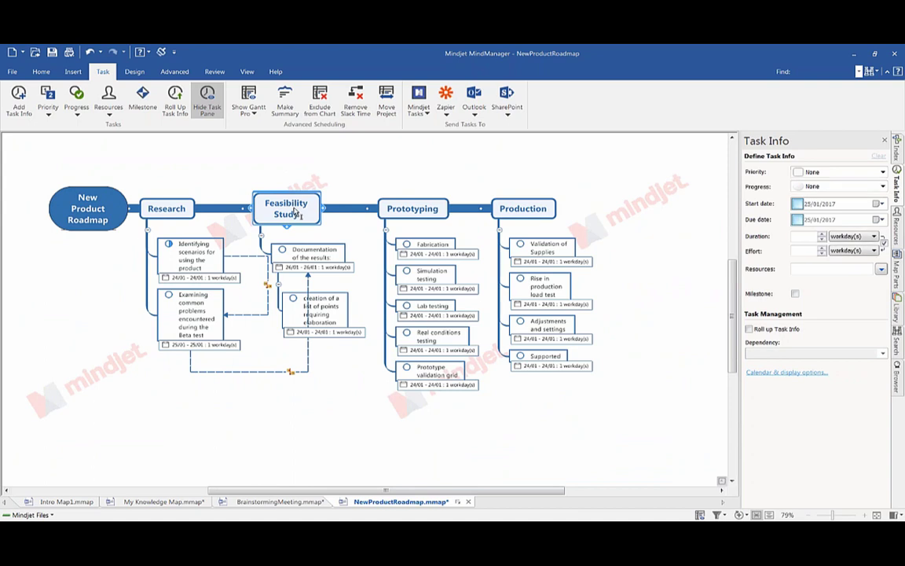
pyautogui.rightClick(294, 207)
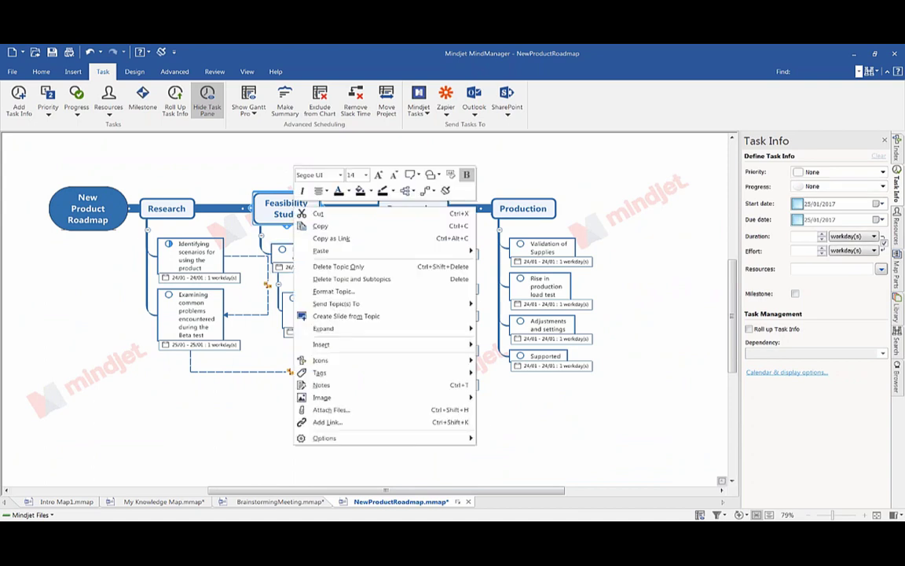
pyautogui.click(406, 191)
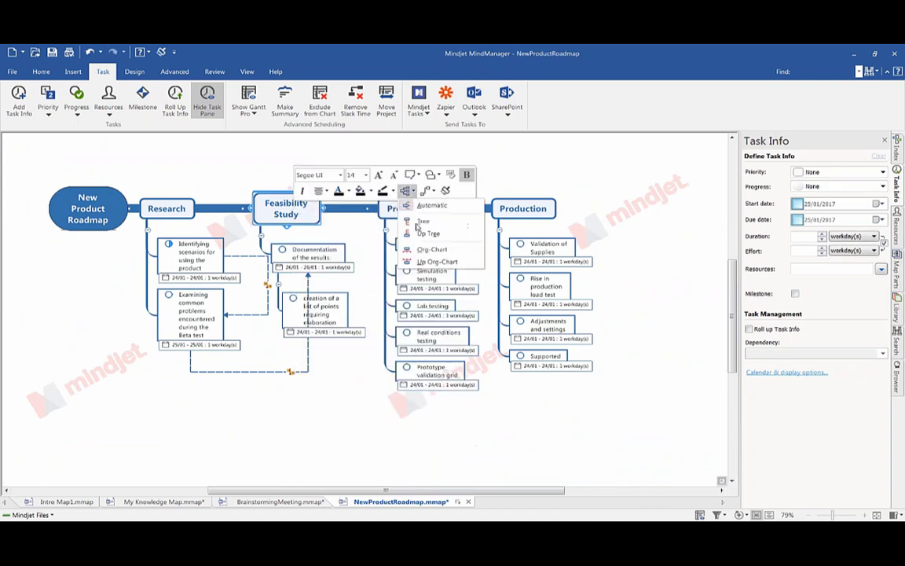
pyautogui.click(432, 261)
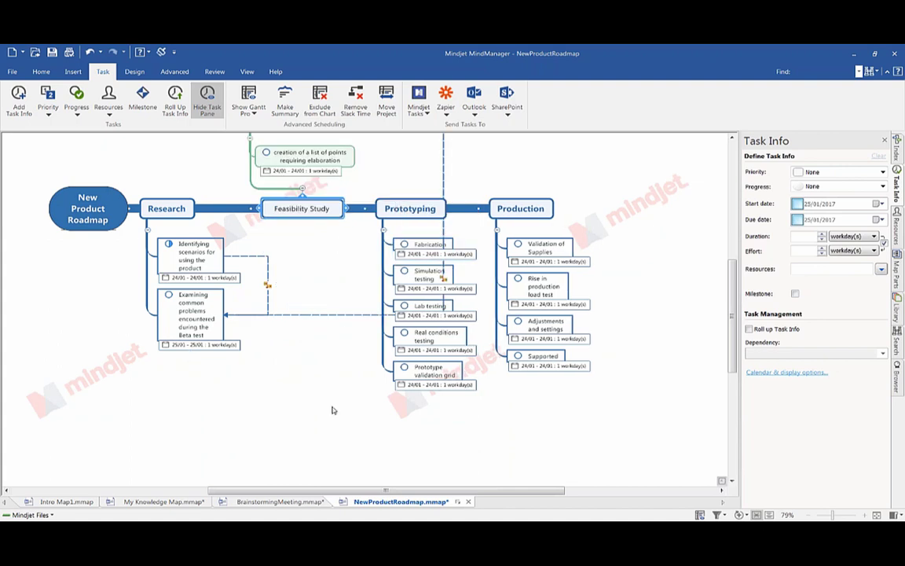
pyautogui.click(334, 410)
# Step: Reroute the Examining common problems dependency line so that it runs above Documentation of the results and enters it from the top
pyautogui.scroll(4, 380, 390)
pyautogui.scroll(-2, 393, 372)
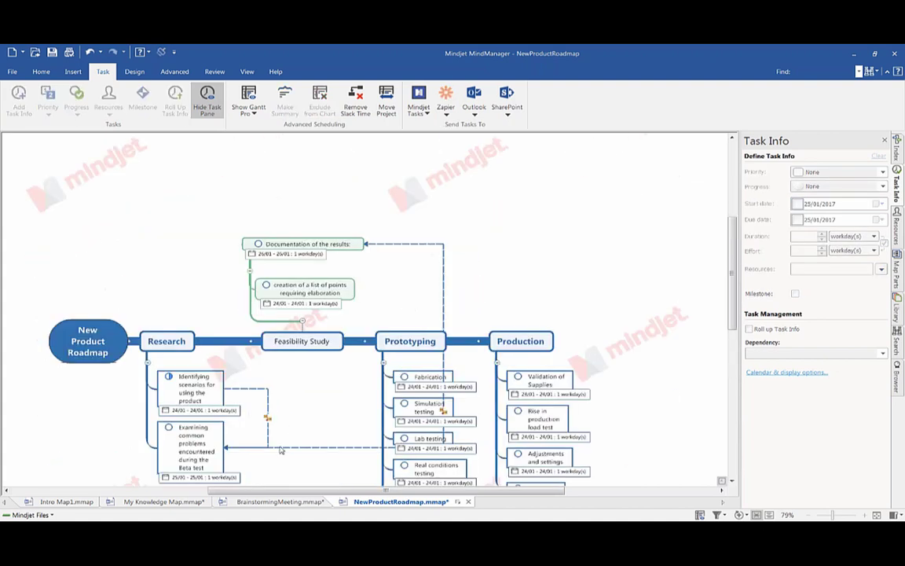
pyautogui.click(300, 448)
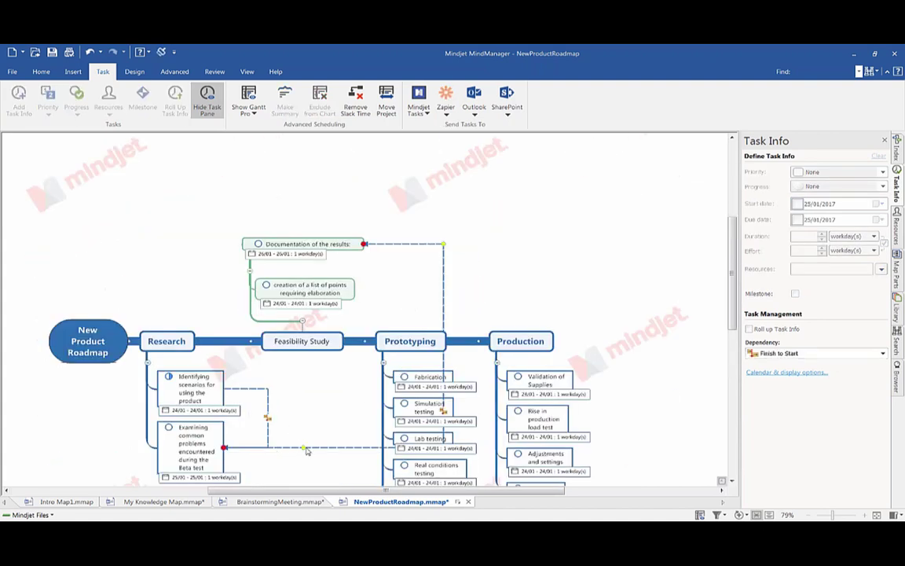
pyautogui.moveTo(305, 449); pyautogui.dragTo(224, 204)
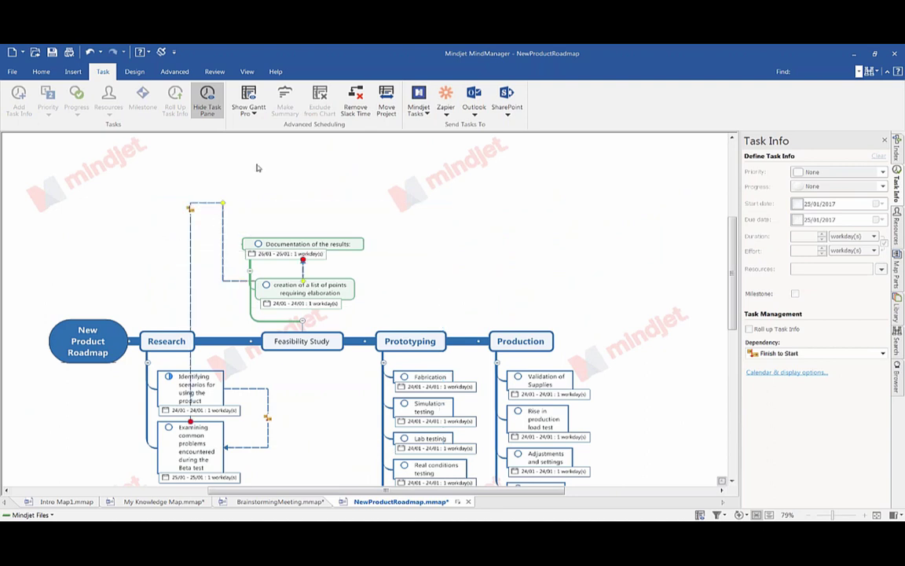
pyautogui.click(268, 234)
pyautogui.click(225, 281)
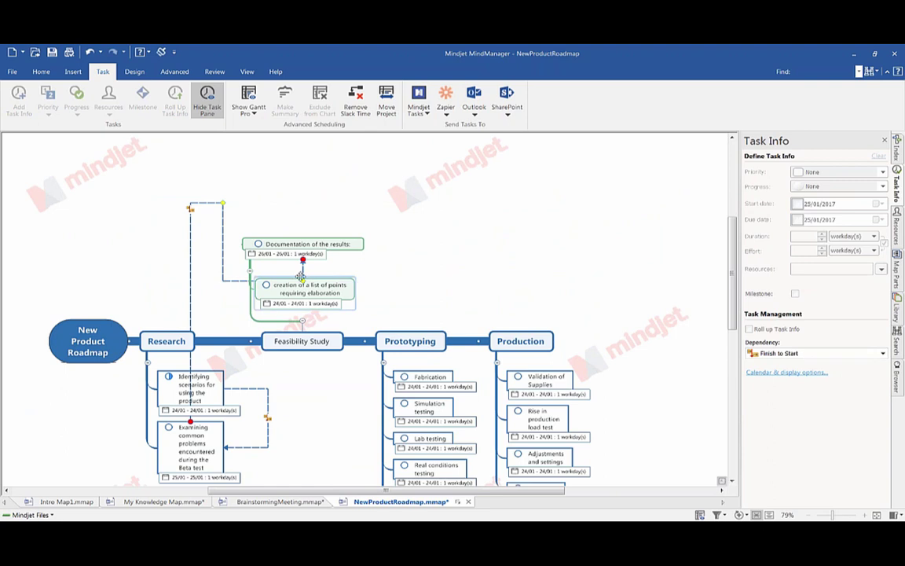
pyautogui.moveTo(223, 204); pyautogui.dragTo(276, 204)
pyautogui.click(238, 227)
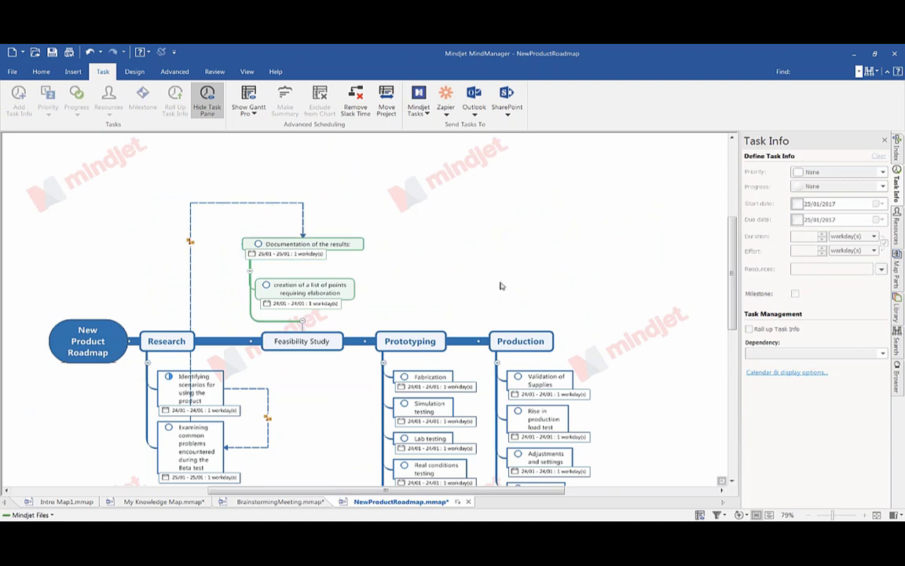
# Step: Move that dependency line's starting end to the left side of the Examining common problems task, clear of the Research topics
pyautogui.scroll(-2, 499, 285)
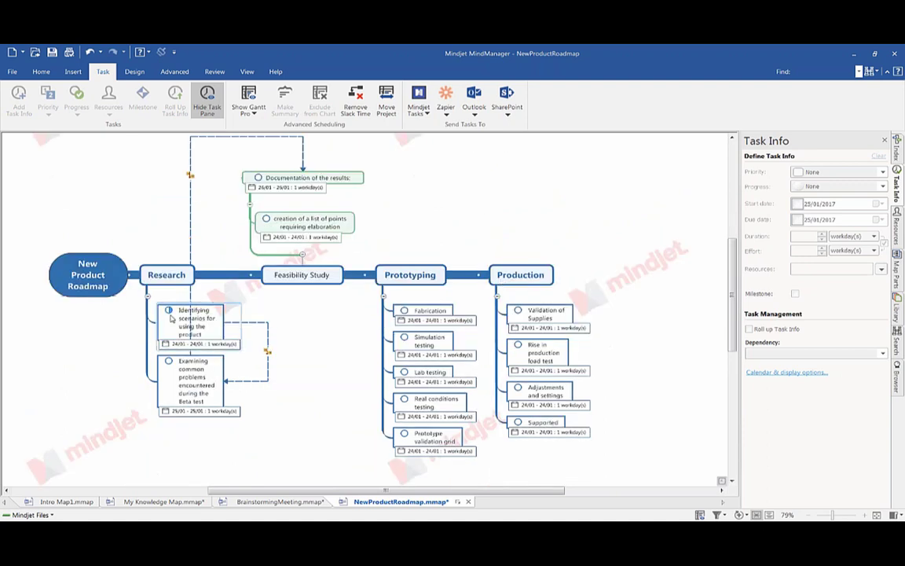
pyautogui.click(191, 232)
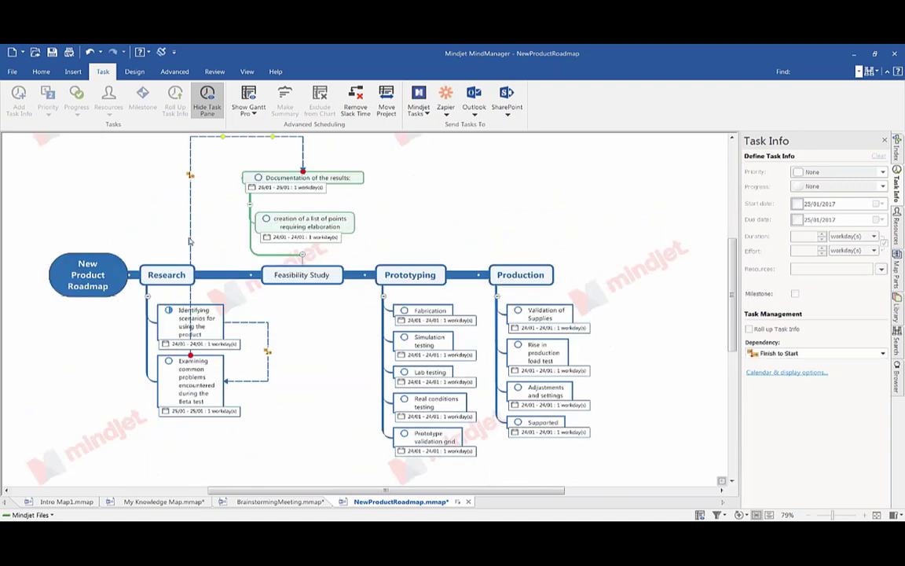
pyautogui.moveTo(189, 354); pyautogui.dragTo(136, 380)
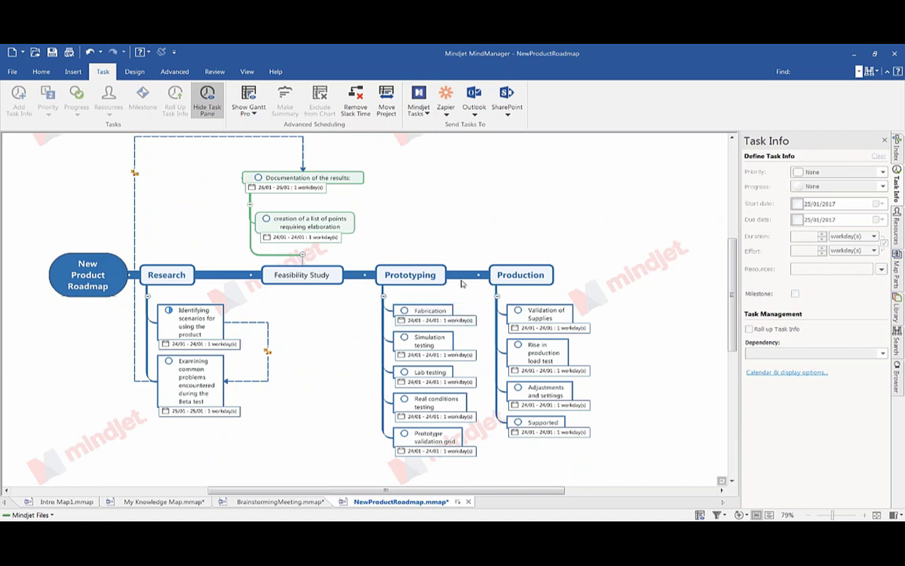
# Step: Link all five Prototyping tasks in sequence with Finish to Start dependencies
pyautogui.moveTo(463, 303); pyautogui.dragTo(407, 474)
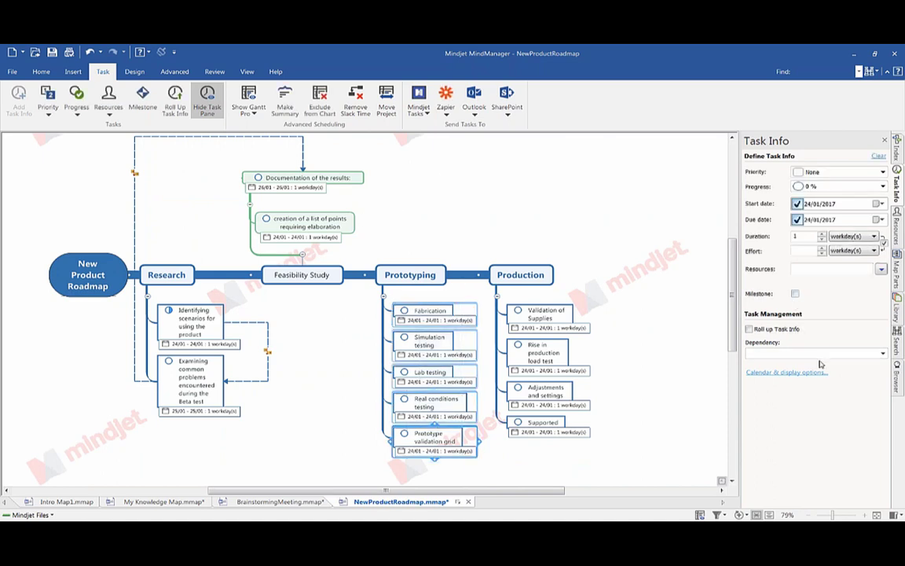
pyautogui.click(882, 354)
pyautogui.click(778, 364)
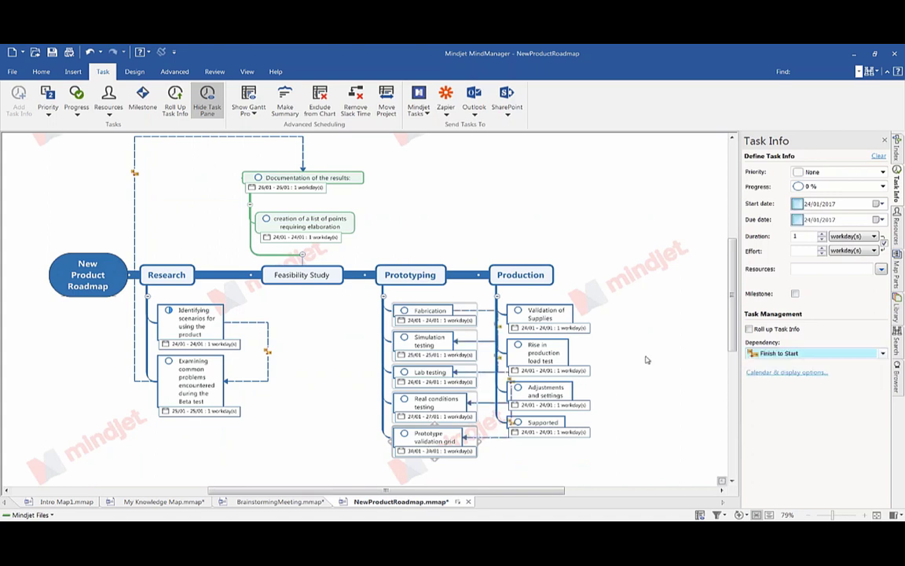
# Step: Link all four Production tasks in sequence with Finish to Start dependencies
pyautogui.moveTo(607, 299); pyautogui.dragTo(500, 444)
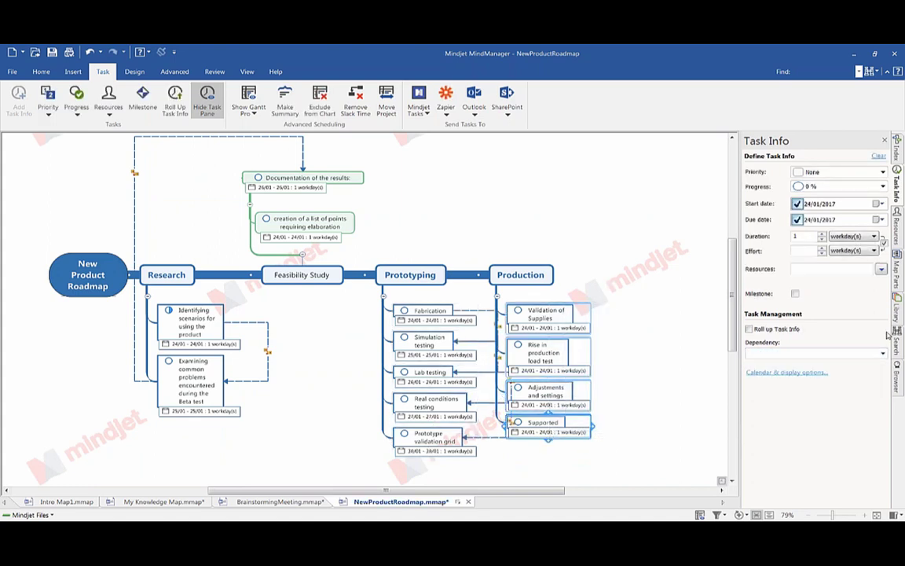
pyautogui.click(879, 354)
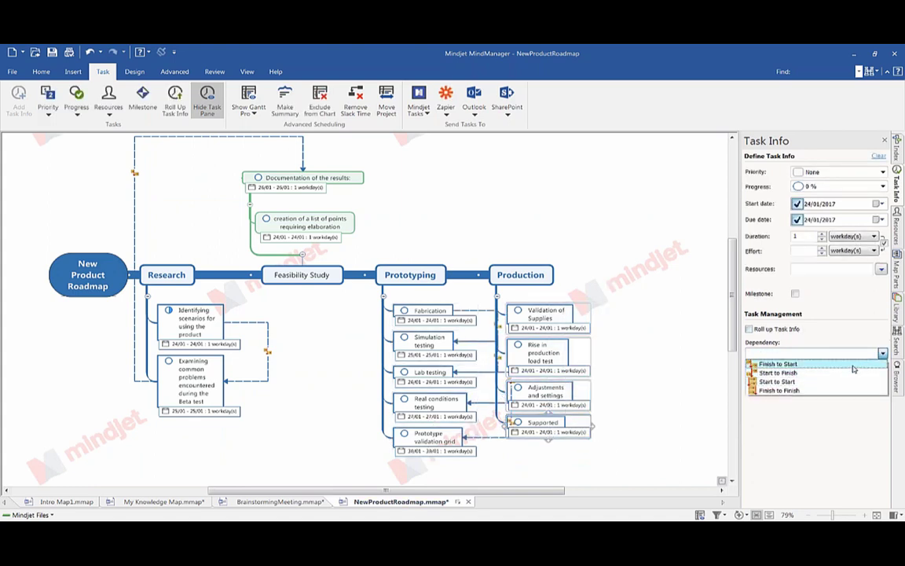
pyautogui.click(859, 363)
# Step: Try to move the Production and Prototyping topics along the timeline
pyautogui.click(522, 274)
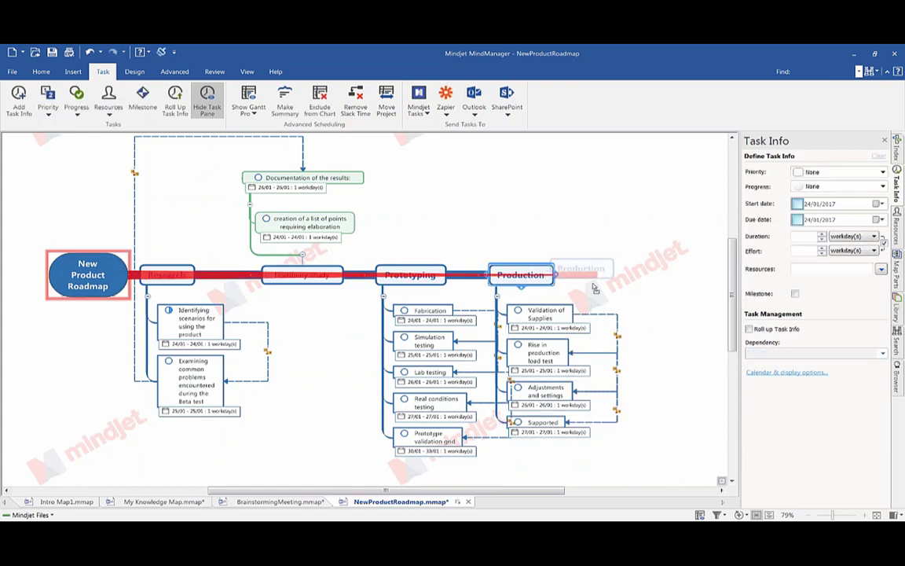
pyautogui.moveTo(566, 284); pyautogui.dragTo(481, 275)
pyautogui.moveTo(423, 276); pyautogui.dragTo(449, 275)
pyautogui.click(478, 218)
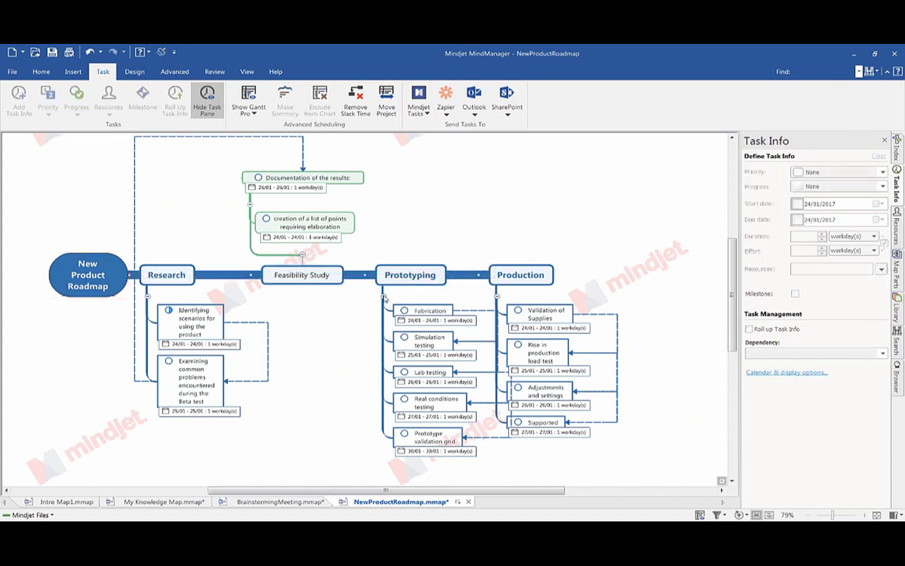
# Step: Hide the relationship lines on the map and set the Examining common problems task's progress to 50 %
pyautogui.click(250, 72)
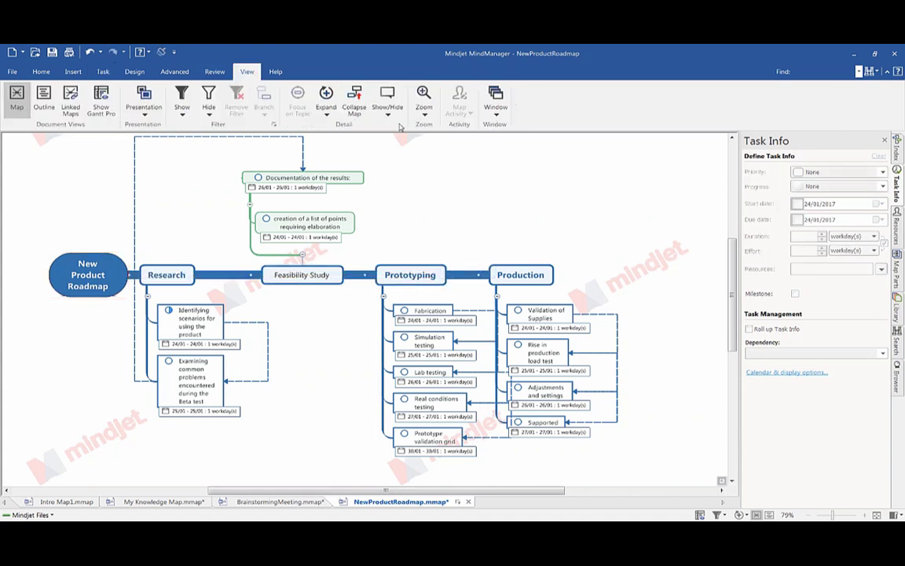
pyautogui.click(388, 100)
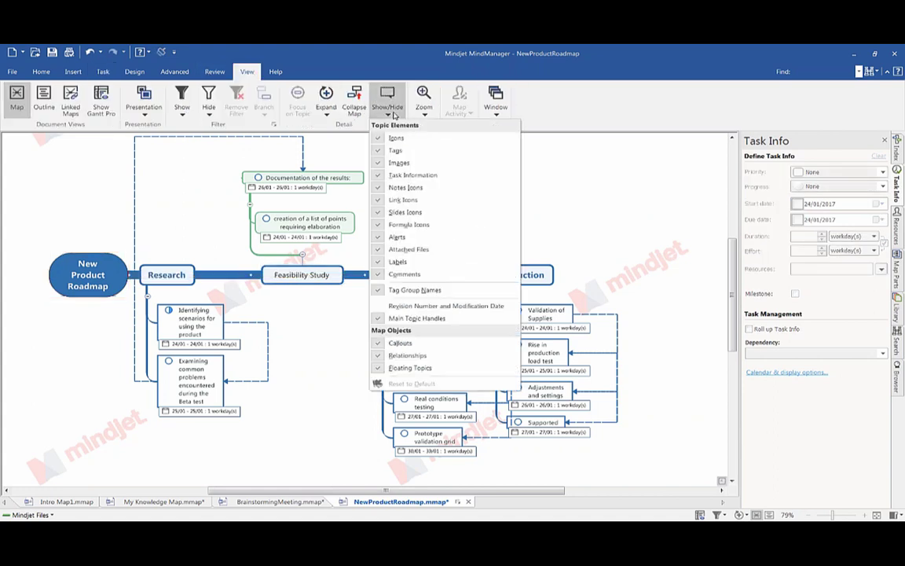
pyautogui.click(436, 355)
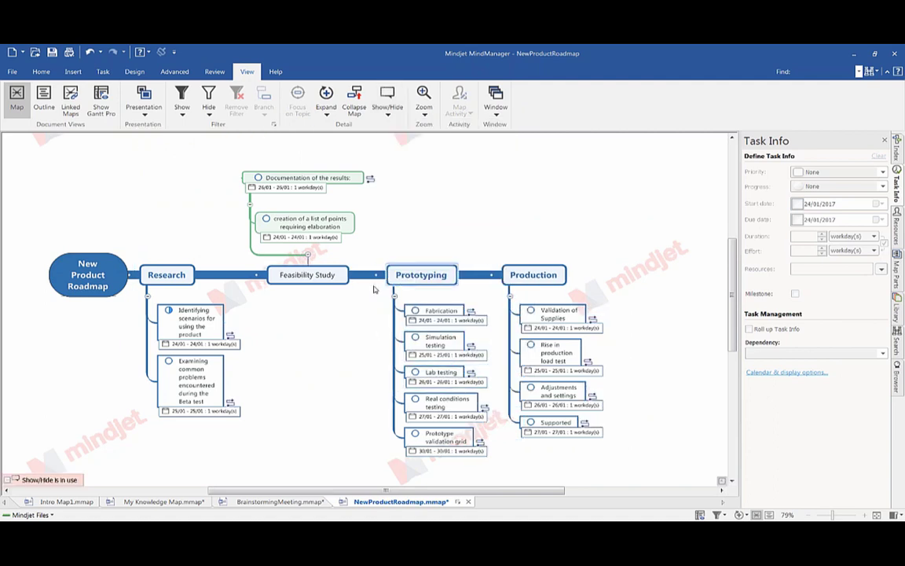
pyautogui.click(169, 362)
pyautogui.click(169, 361)
# Step: Roll up the task info on the Research, Feasibility Study and Prototyping main topics
pyautogui.click(168, 276)
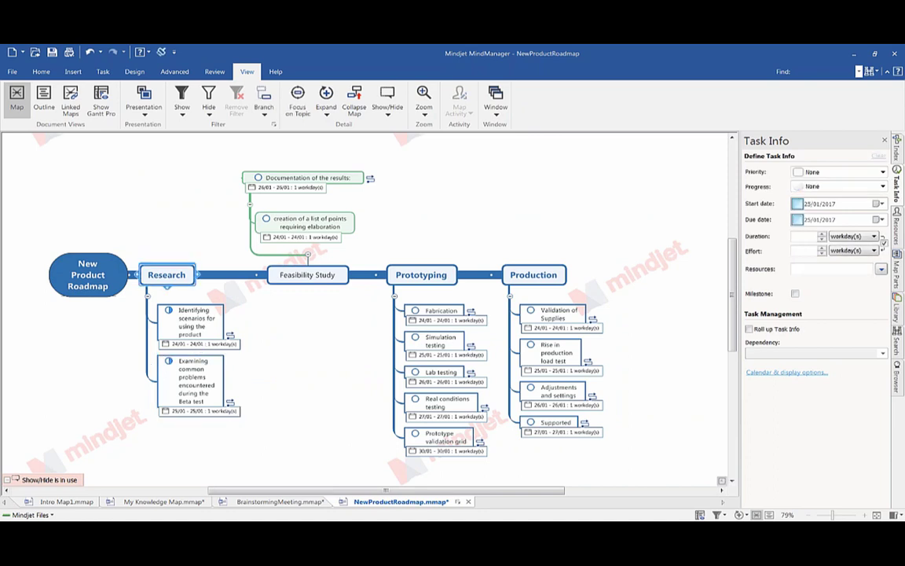
pyautogui.click(101, 72)
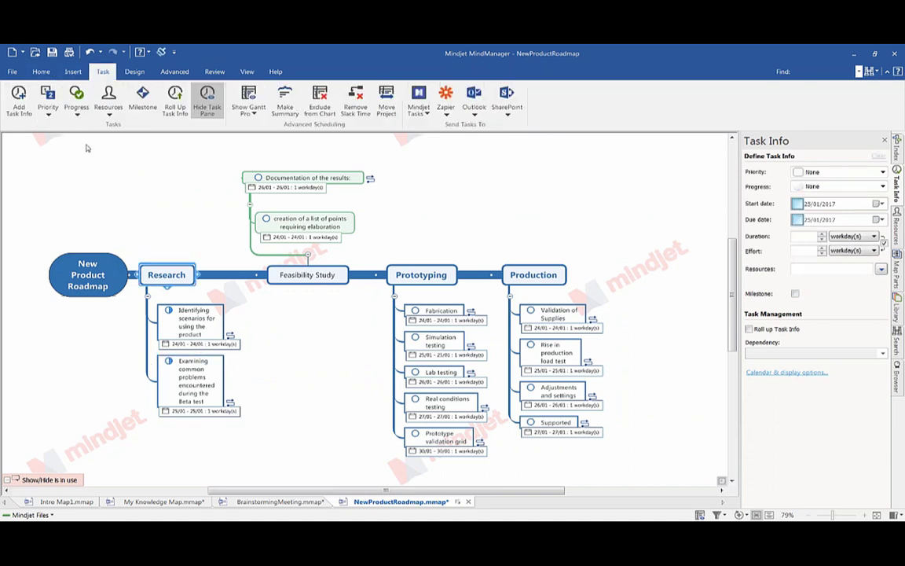
pyautogui.click(175, 99)
pyautogui.click(308, 275)
pyautogui.click(175, 99)
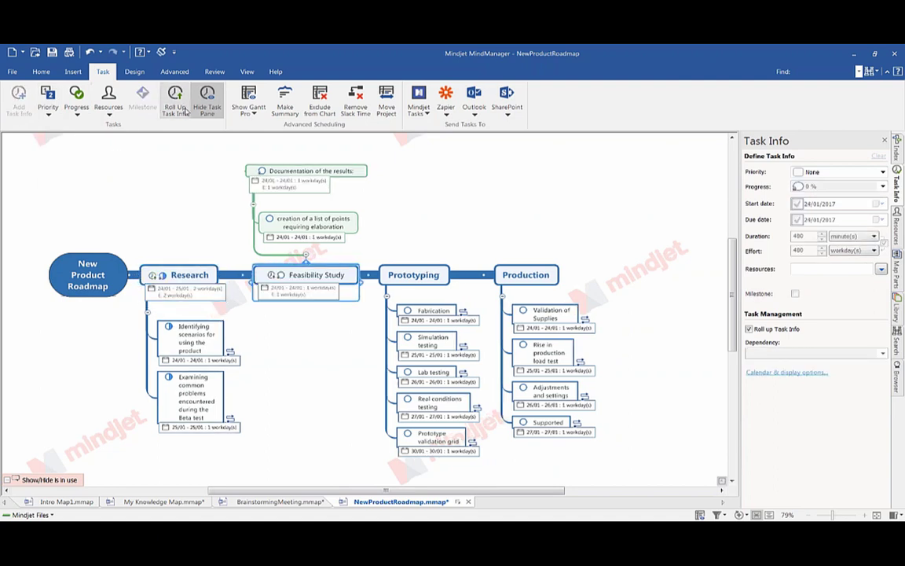
pyautogui.click(413, 275)
pyautogui.click(176, 100)
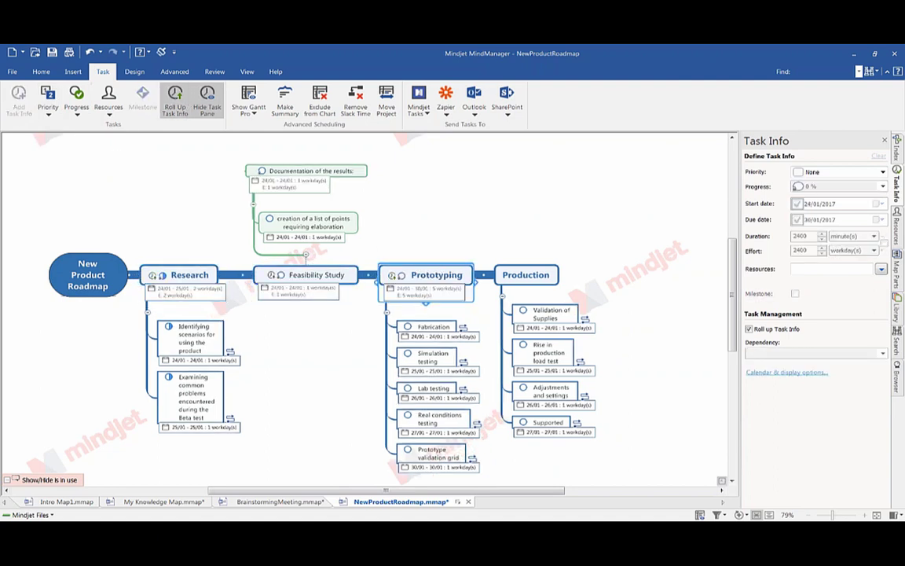
# Step: Set the Fabrication task's progress to 25 % and link it after Documentation of the results with a Finish to Start dependency
pyautogui.click(425, 327)
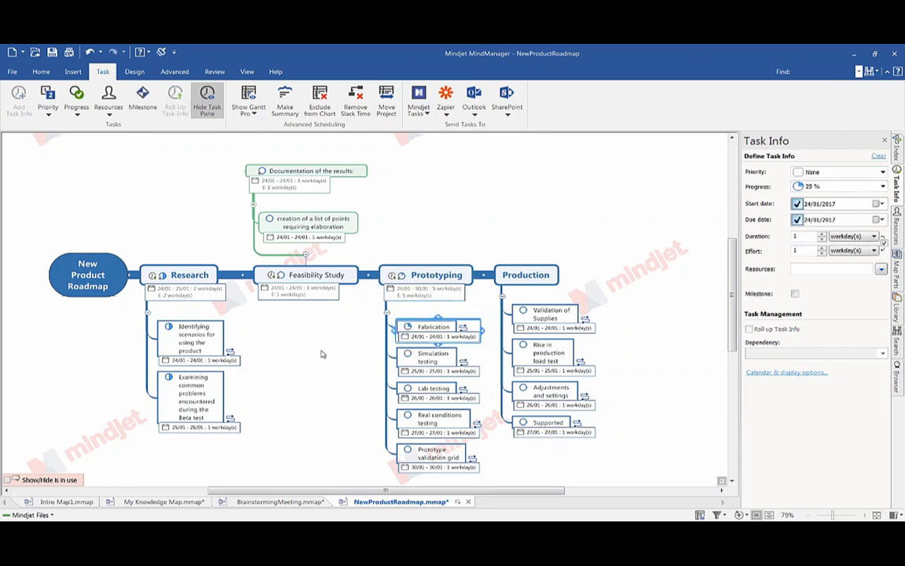
pyautogui.click(314, 172)
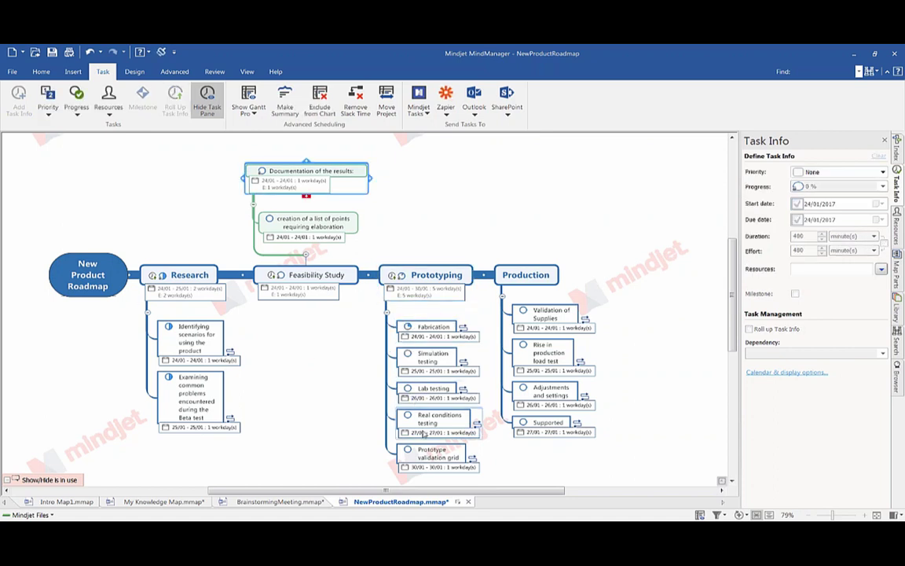
pyautogui.click(428, 328)
pyautogui.click(859, 354)
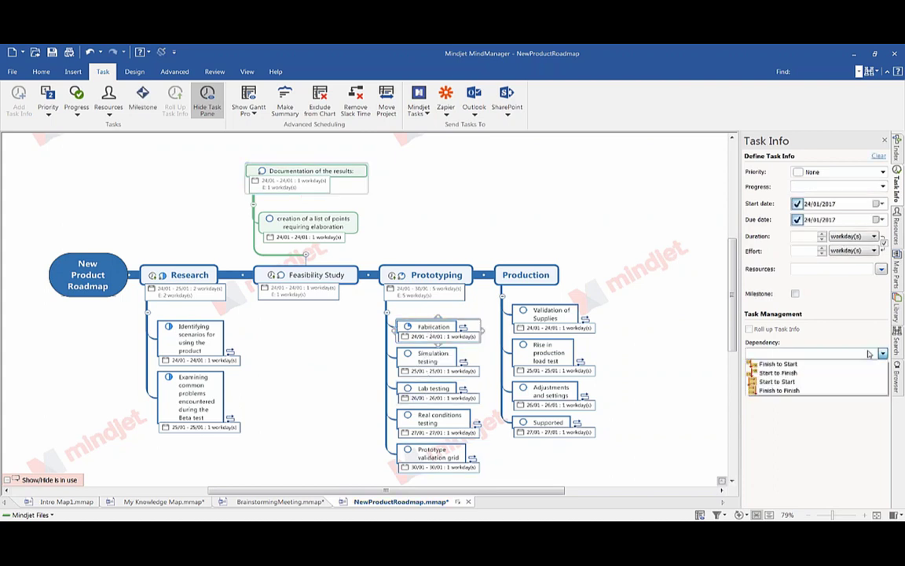
pyautogui.click(777, 365)
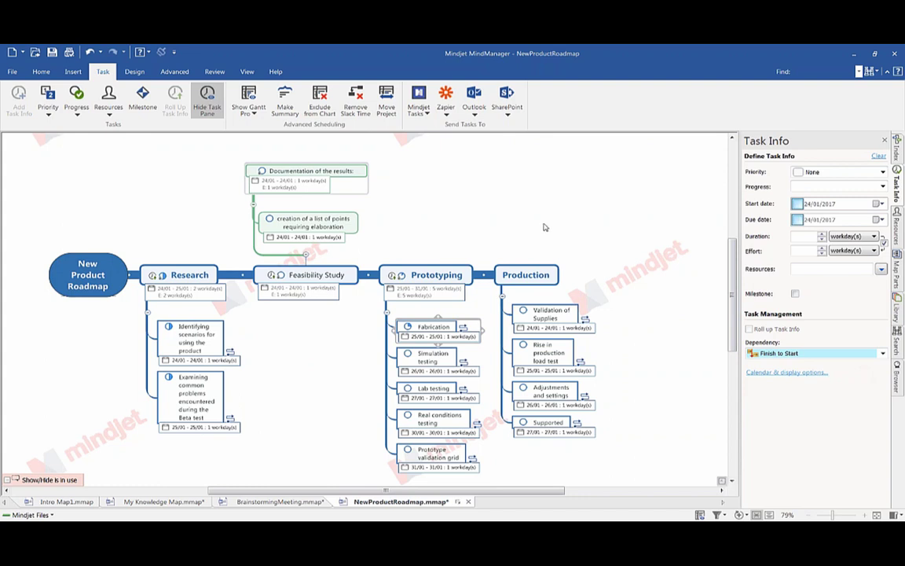
pyautogui.click(441, 250)
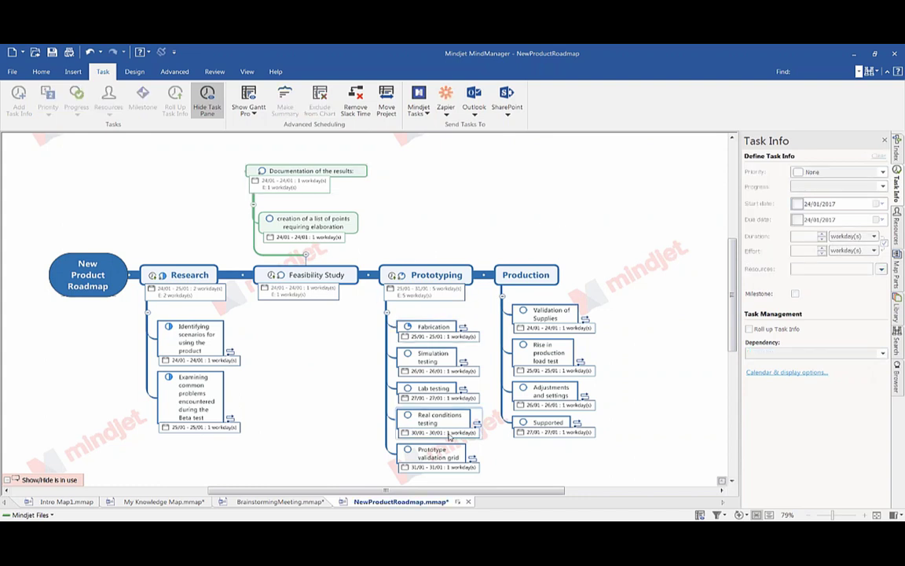
# Step: Link Prototype validation grid to Validation of Supplies with a Finish to Start dependency
pyautogui.click(430, 454)
pyautogui.keyDown('ctrl'); pyautogui.click(550, 315); pyautogui.keyUp('ctrl')
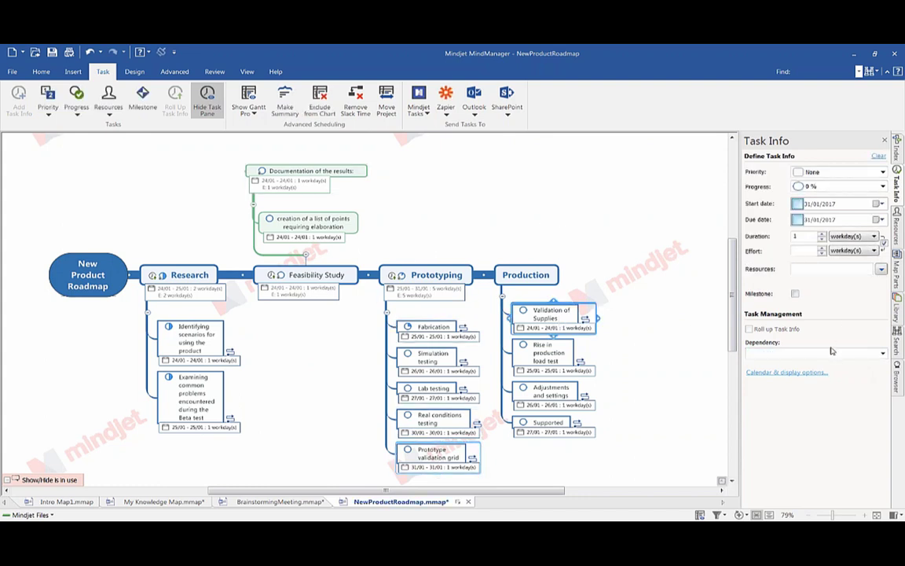
pyautogui.click(837, 356)
pyautogui.click(786, 363)
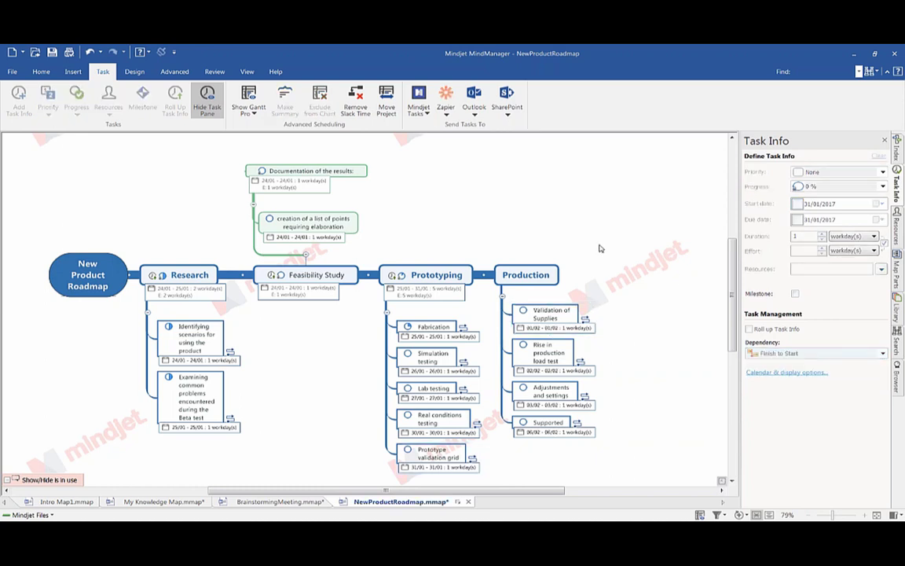
pyautogui.click(596, 276)
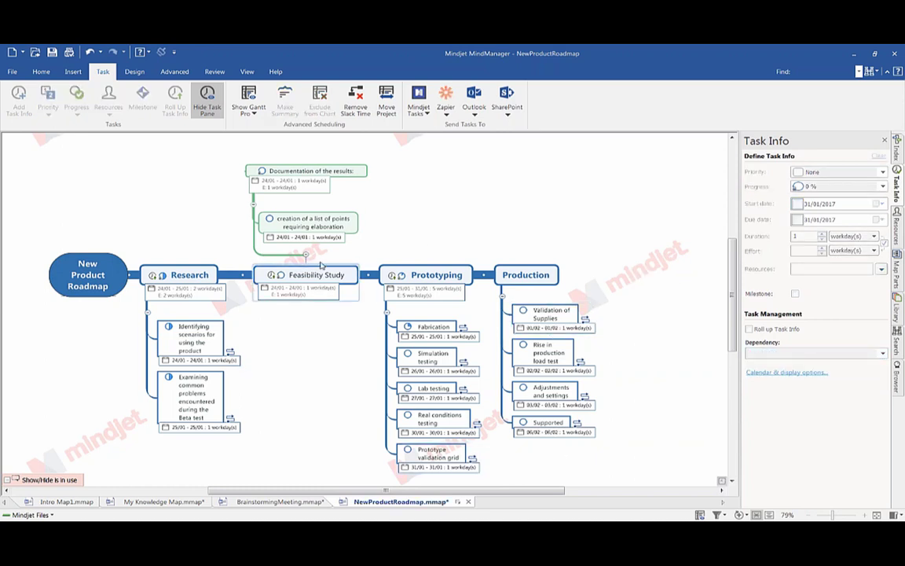
# Step: Set the progress of the creation of a list of points task and the Simulation testing task to 25 %
pyautogui.click(306, 172)
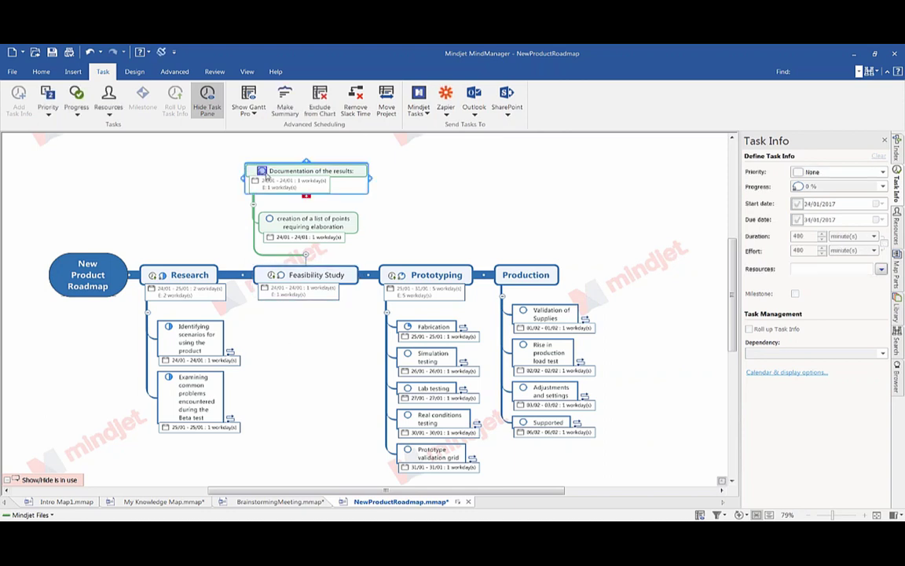
pyautogui.click(268, 220)
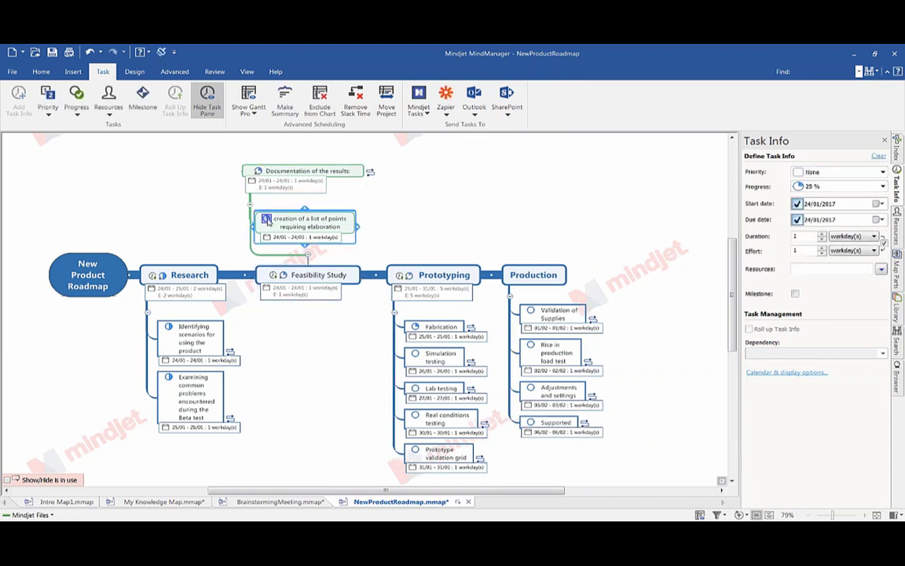
pyautogui.click(415, 354)
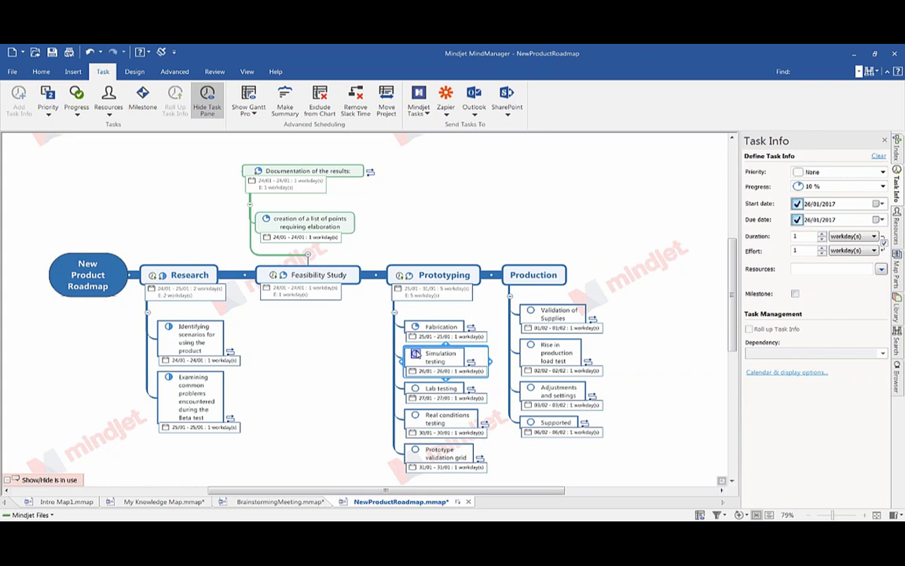
# Step: Under Production, set Validation of Supplies and Adjustments and settings to 25 % progress and Rise in production load test to 75 %
pyautogui.click(531, 309)
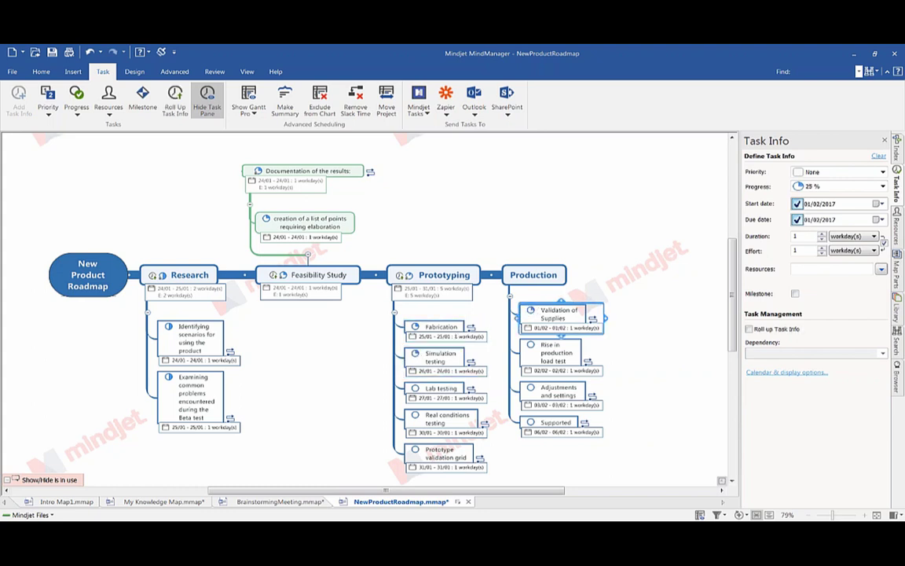
pyautogui.click(531, 387)
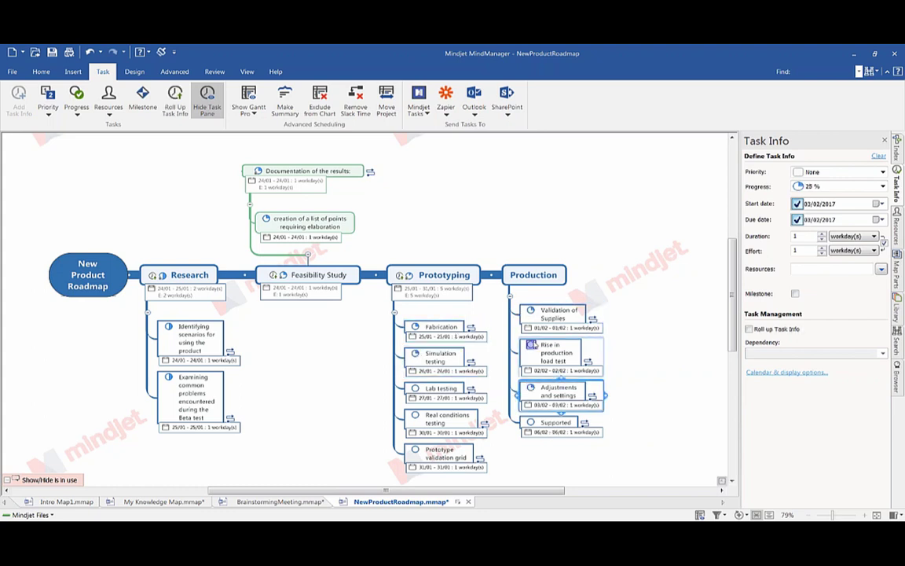
pyautogui.click(531, 345)
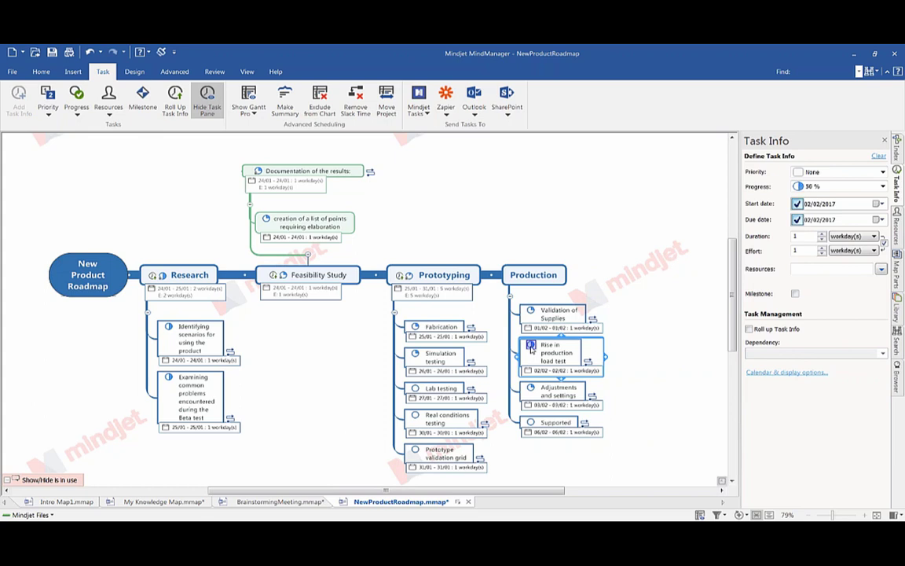
pyautogui.click(531, 346)
pyautogui.click(467, 223)
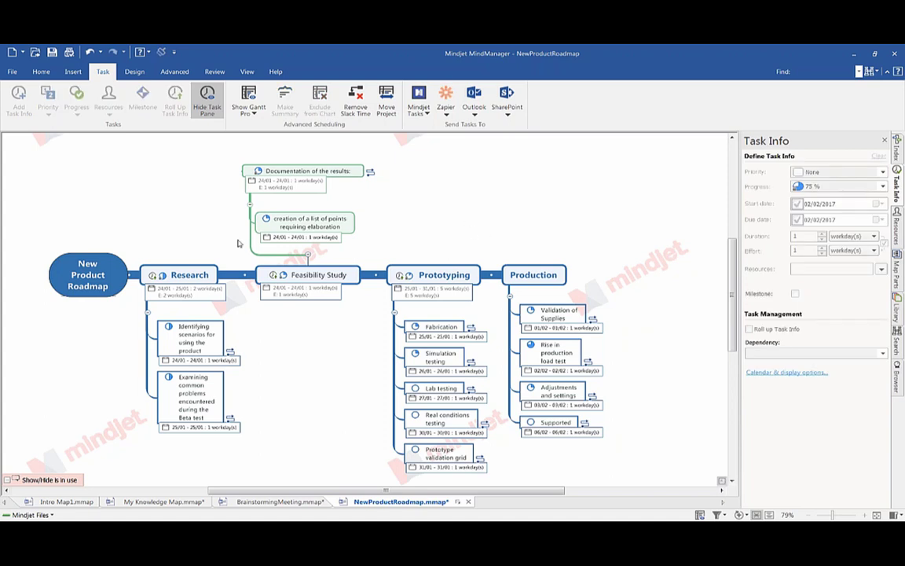
# Step: Link the Examining common problems task to Documentation of the results with a Finish to Start dependency
pyautogui.moveTo(162, 294)
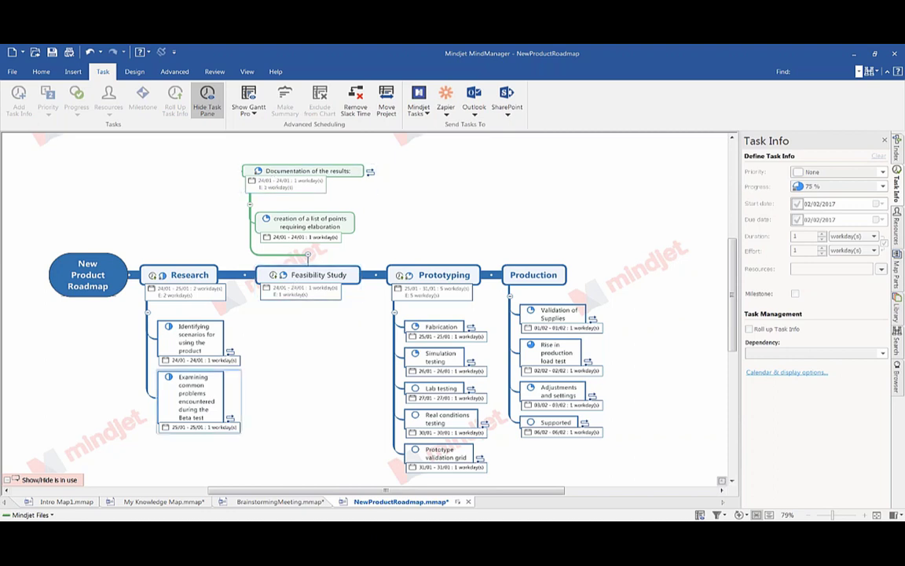
pyautogui.click(210, 385)
pyautogui.click(308, 174)
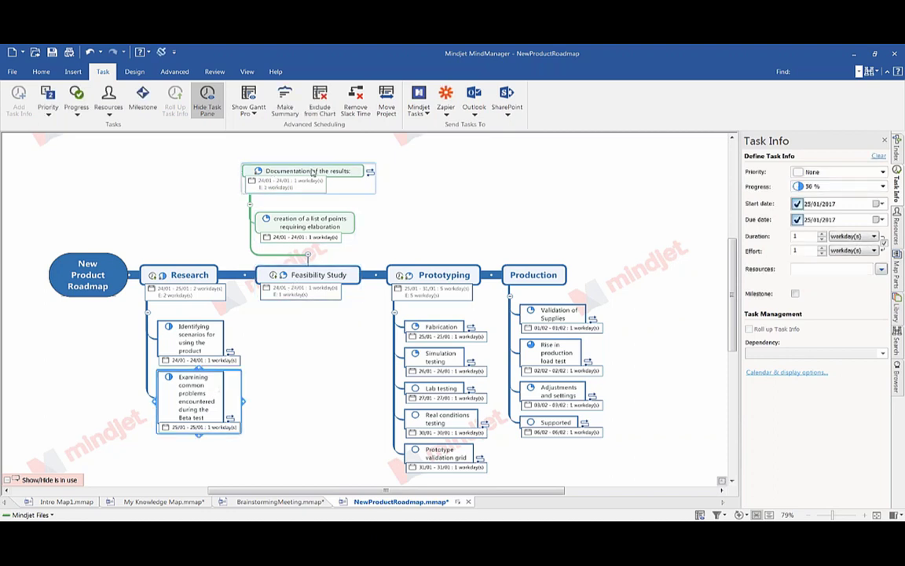
pyautogui.click(883, 354)
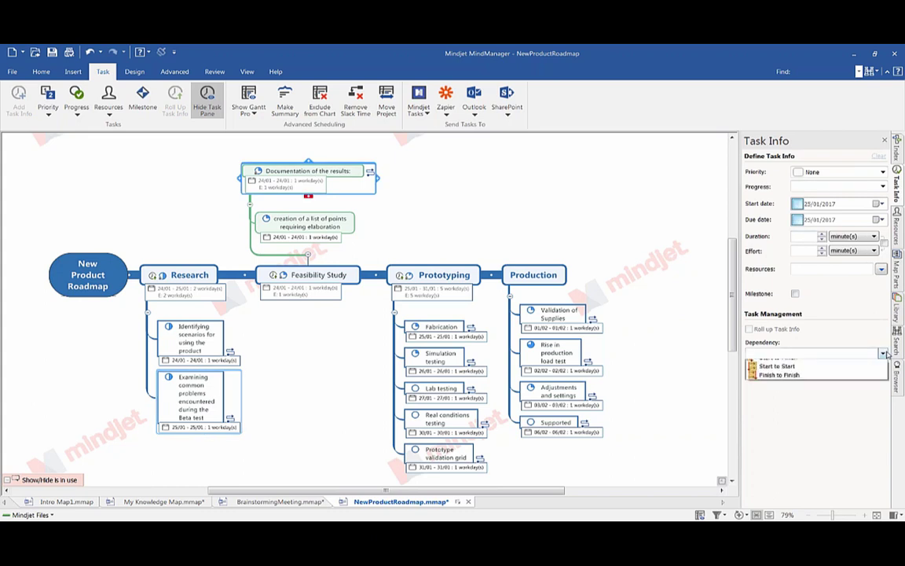
pyautogui.click(865, 366)
pyautogui.click(423, 202)
pyautogui.click(259, 171)
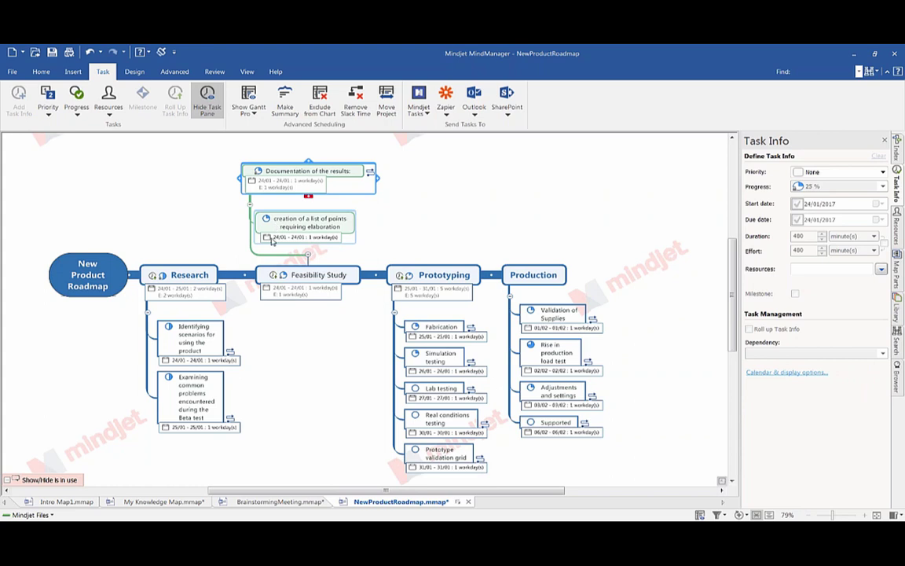
pyautogui.click(273, 239)
pyautogui.click(306, 235)
pyautogui.click(338, 304)
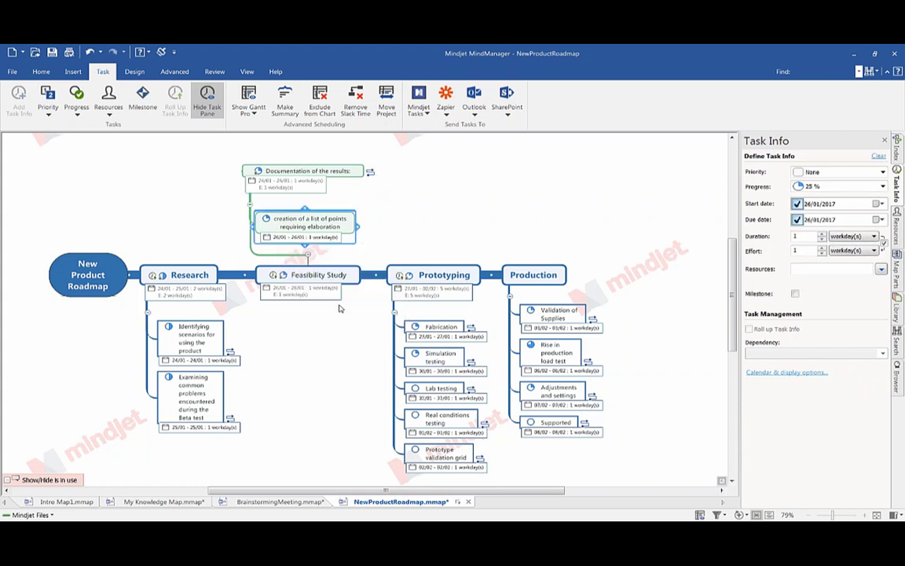
pyautogui.click(323, 237)
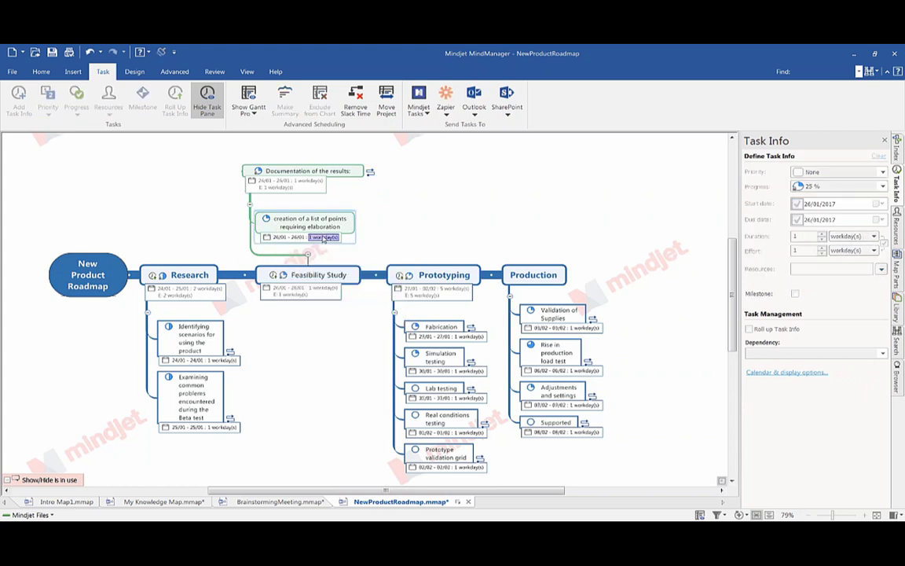
# Step: Collapse the Feasibility Study, Prototyping, Production and Research branches of the timeline
pyautogui.click(307, 254)
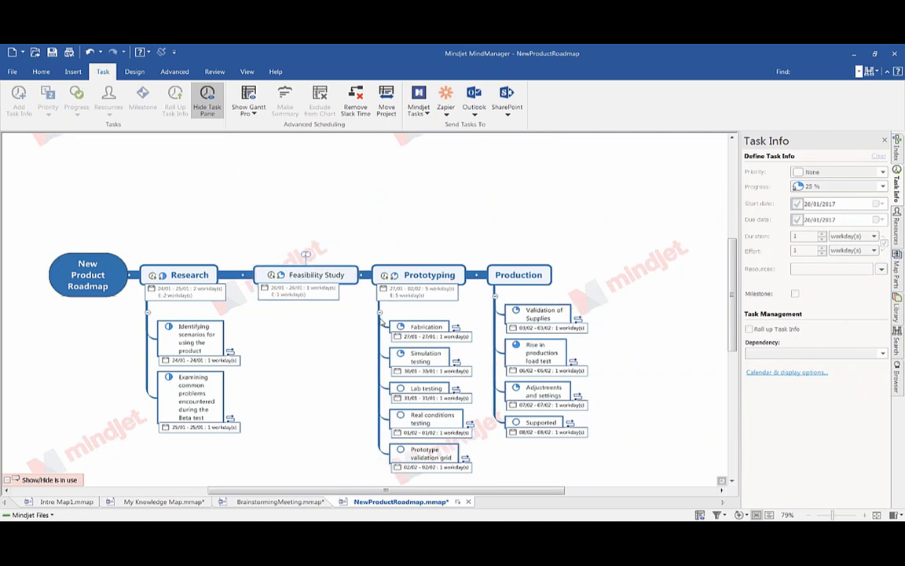
pyautogui.click(379, 312)
pyautogui.click(487, 297)
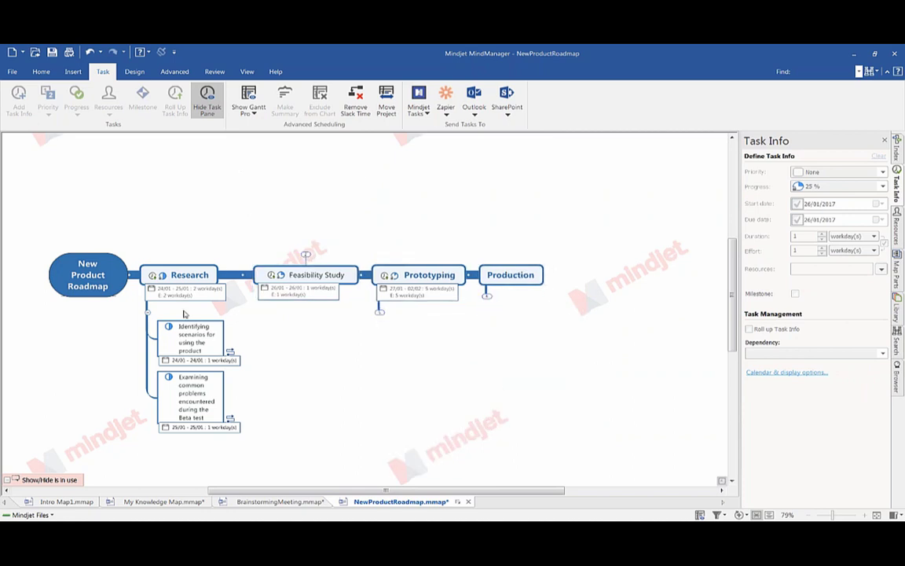
pyautogui.click(147, 312)
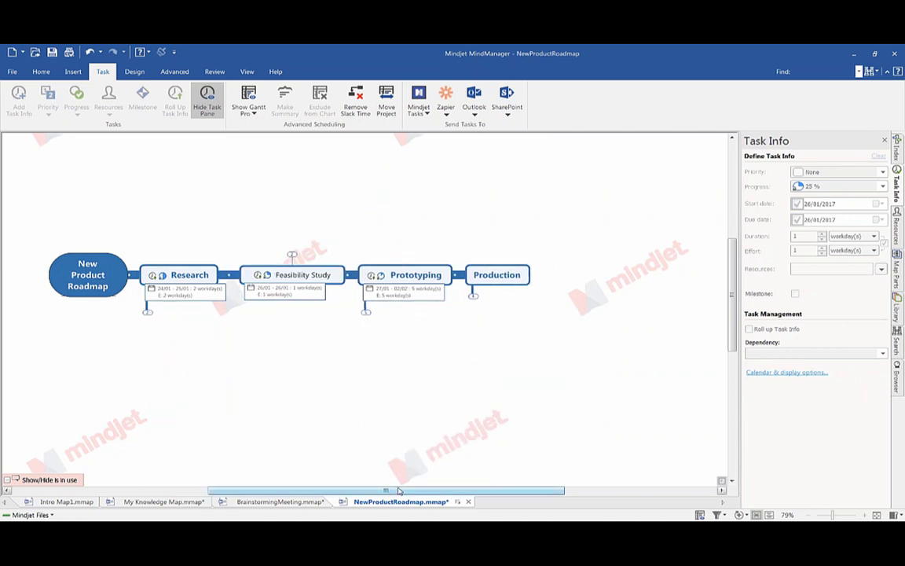
# Step: Expand the Prototyping and Production branches and close the Task Info pane
pyautogui.click(417, 312)
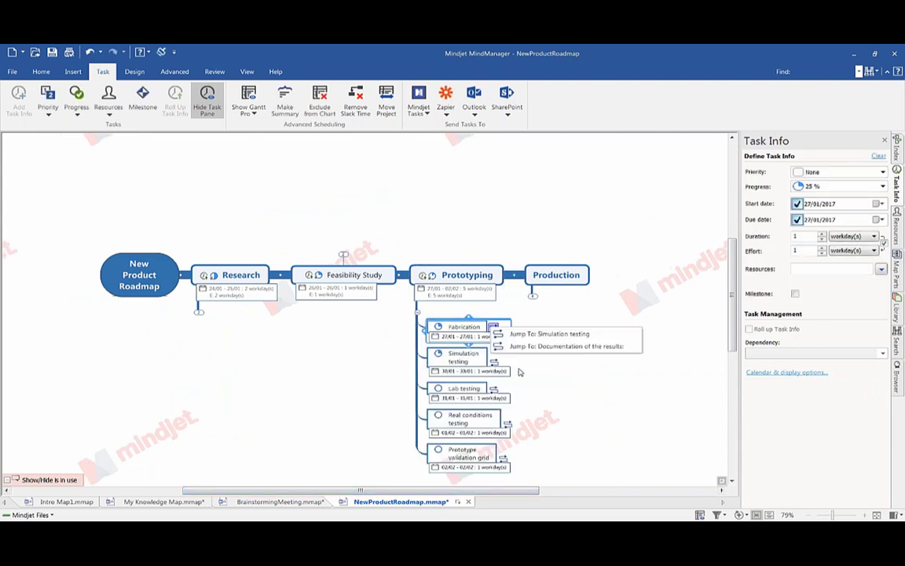
pyautogui.click(548, 279)
pyautogui.click(534, 295)
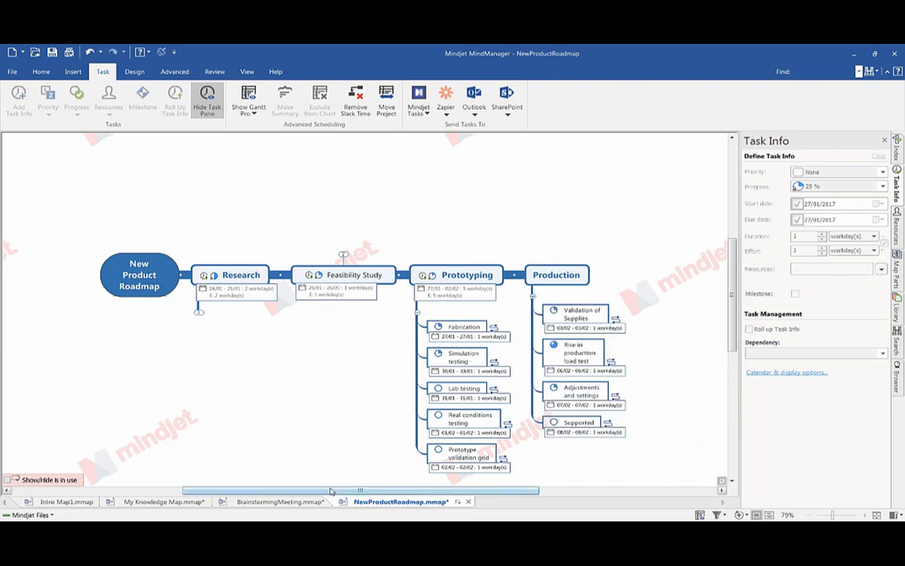
pyautogui.moveTo(334, 490)
pyautogui.mouseDown()
pyautogui.moveTo(371, 493)
pyautogui.moveTo(351, 492)
pyautogui.mouseUp()
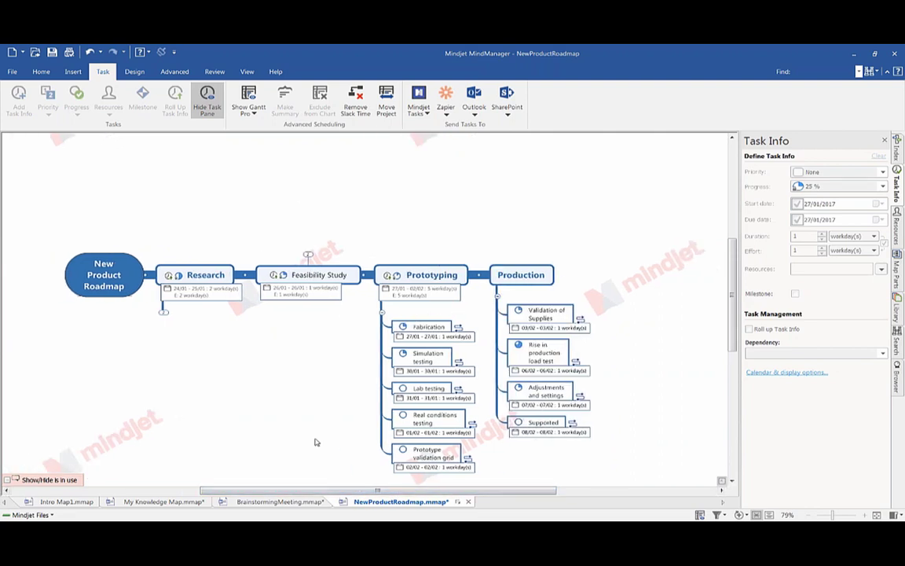
pyautogui.scroll(-2, 316, 442)
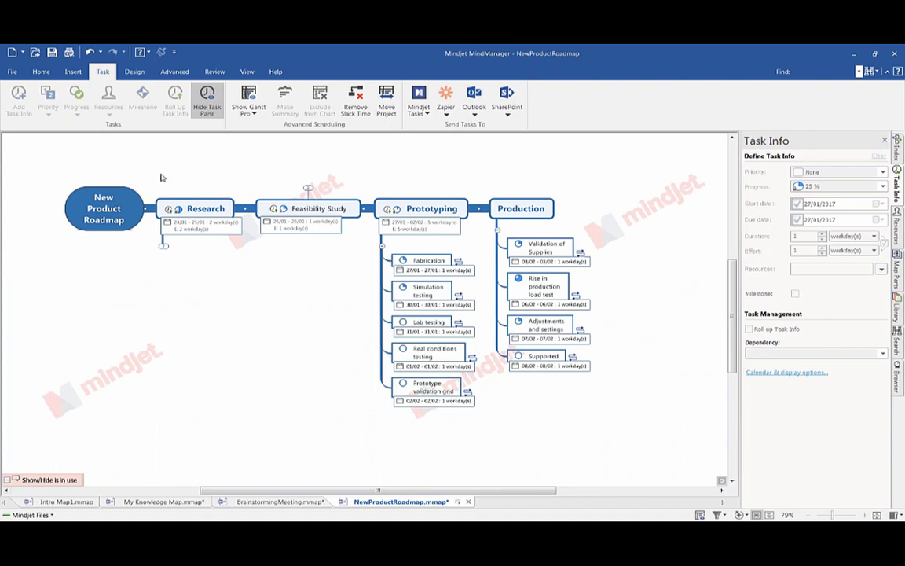
pyautogui.moveTo(161, 174); pyautogui.dragTo(492, 266)
pyautogui.click(603, 206)
pyautogui.click(885, 140)
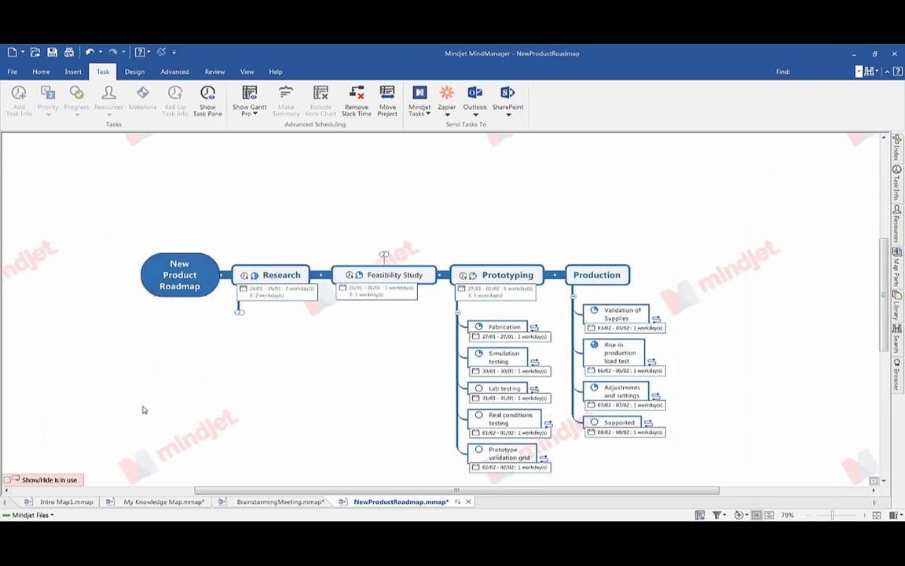
# Step: Switch to the Intro Map1 map and review its completed Agenda topics
pyautogui.click(66, 501)
pyautogui.click(715, 358)
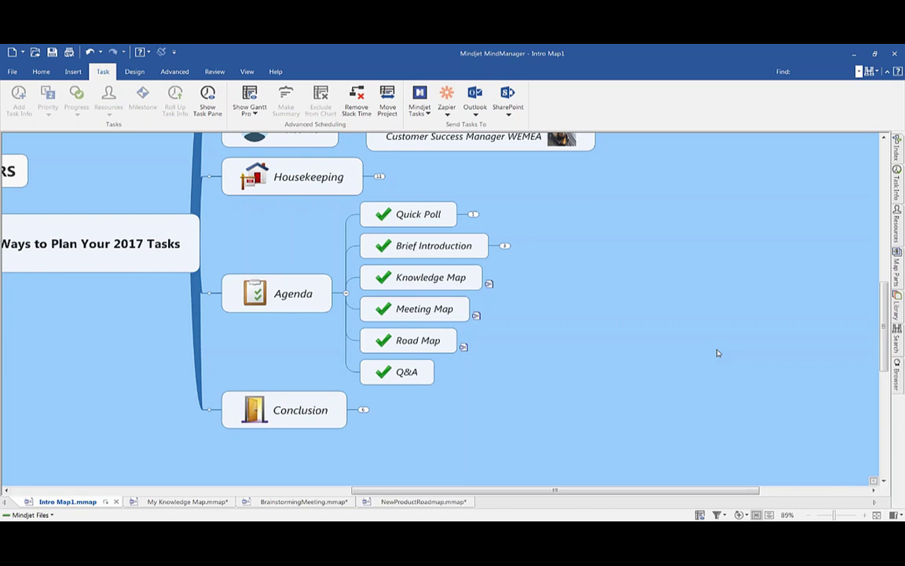
pyautogui.scroll(2, 716, 353)
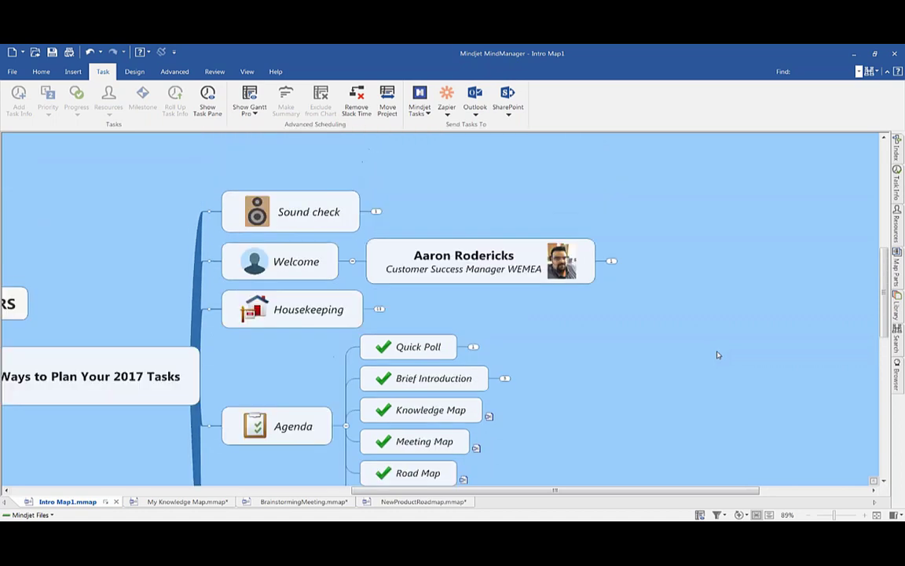
pyautogui.scroll(-2, 709, 355)
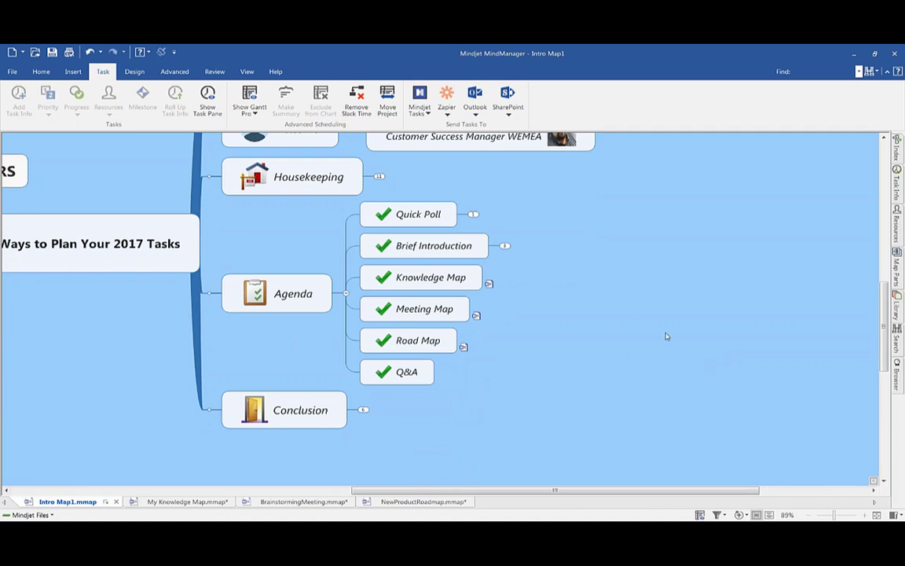
# Step: Expand the presenter's e-mail subtopic under Welcome and collapse the Agenda branch
pyautogui.scroll(2, 676, 338)
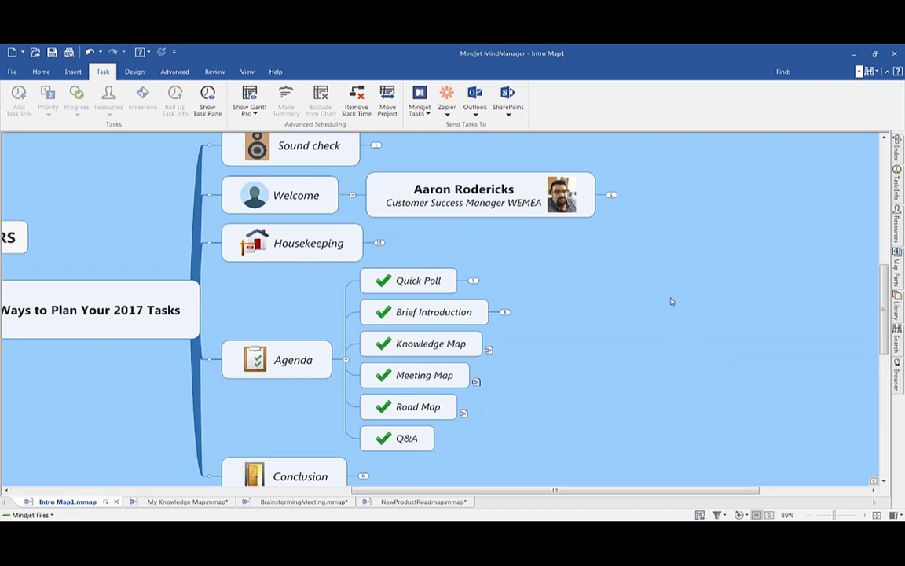
pyautogui.click(612, 196)
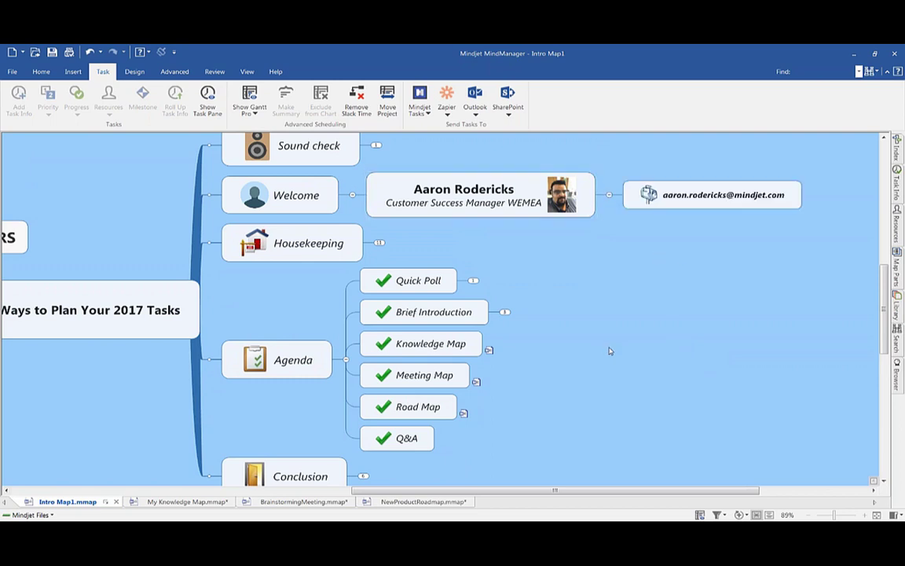
pyautogui.click(345, 360)
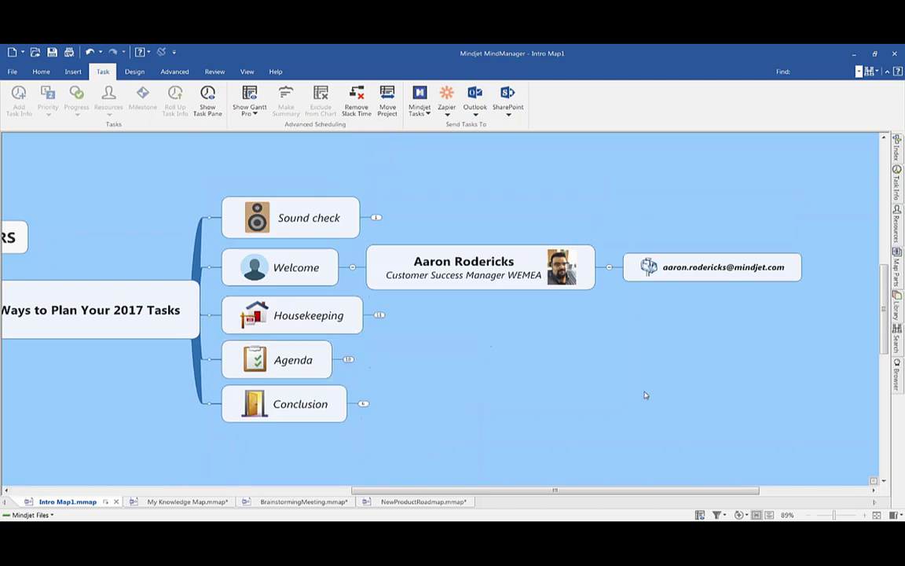
# Step: Expand the Conclusion branch down to its social media links and select the free 30 day trial topic
pyautogui.scroll(-2, 441, 444)
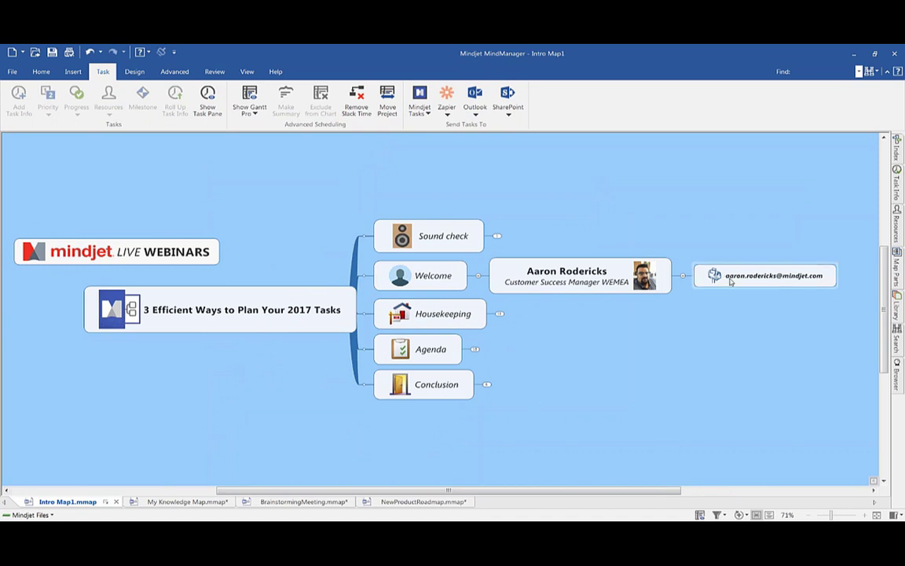
pyautogui.click(488, 384)
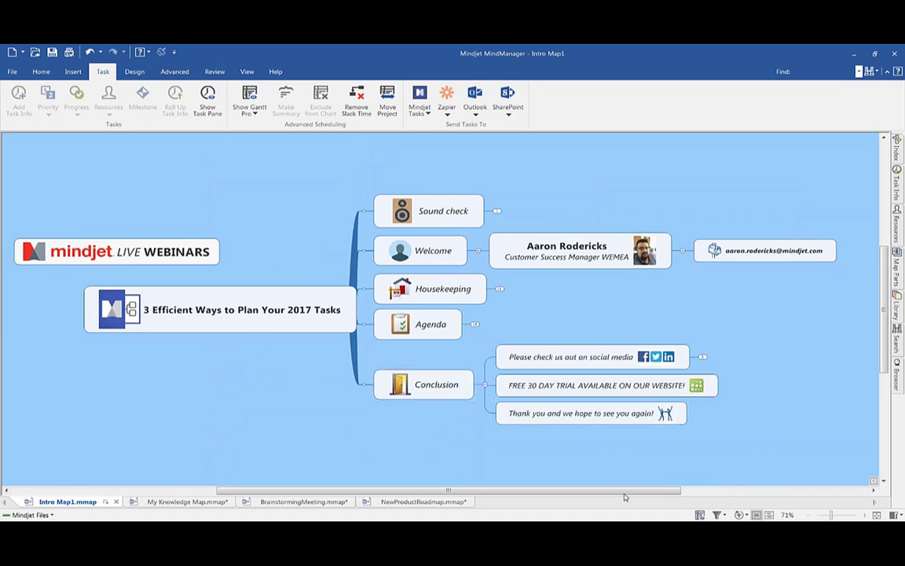
pyautogui.moveTo(626, 493); pyautogui.dragTo(627, 493)
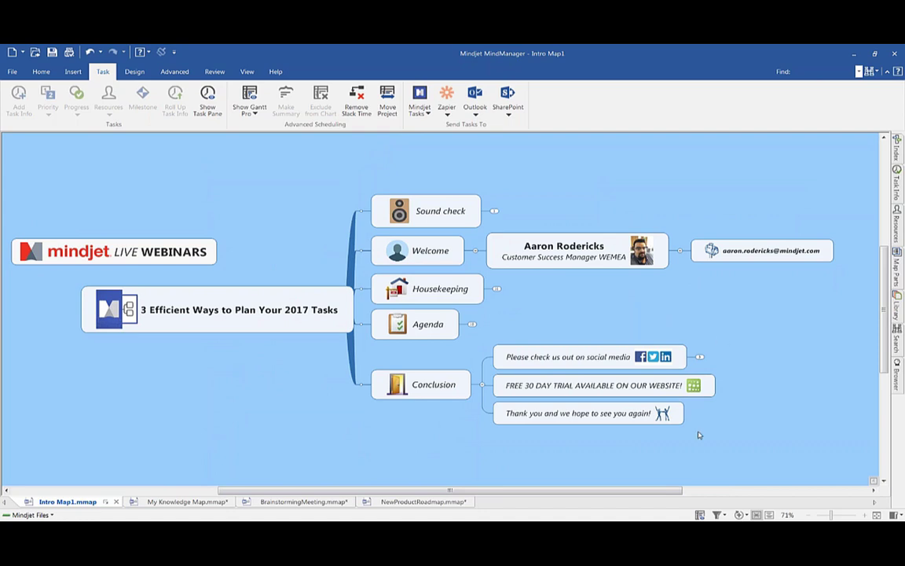
pyautogui.moveTo(661, 493); pyautogui.dragTo(720, 493)
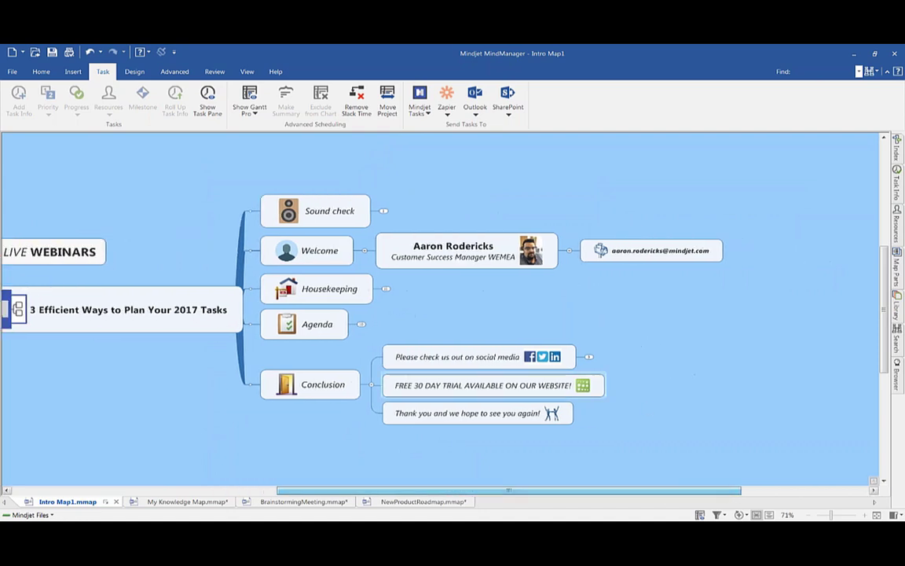
pyautogui.click(588, 356)
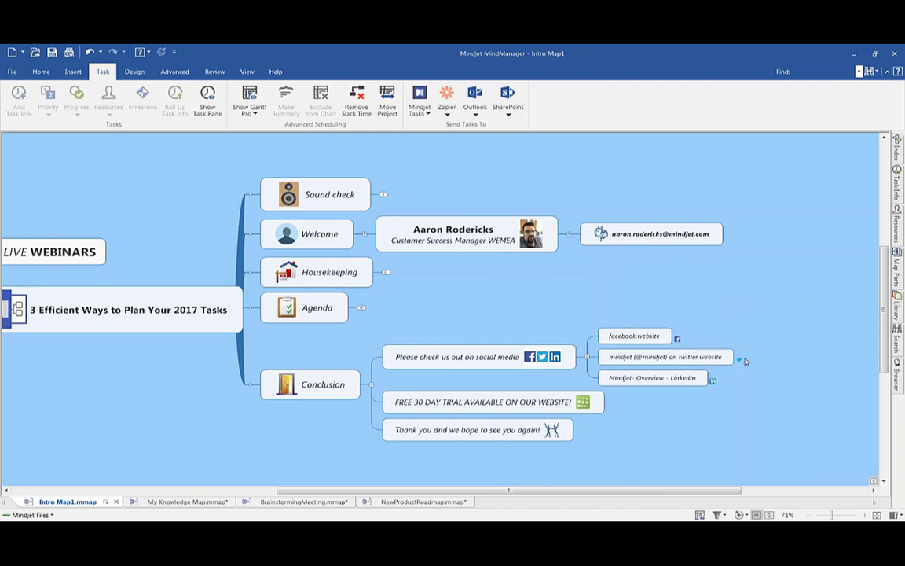
pyautogui.click(485, 412)
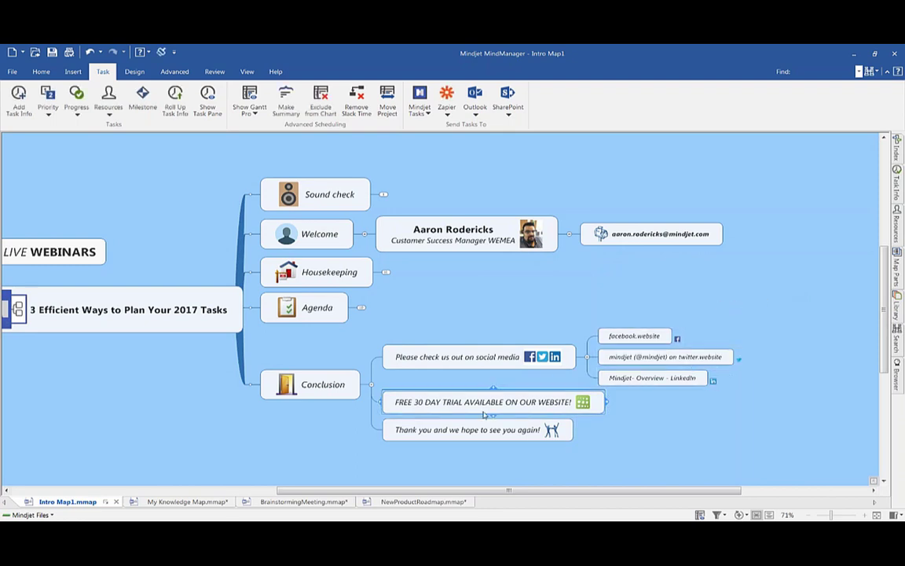